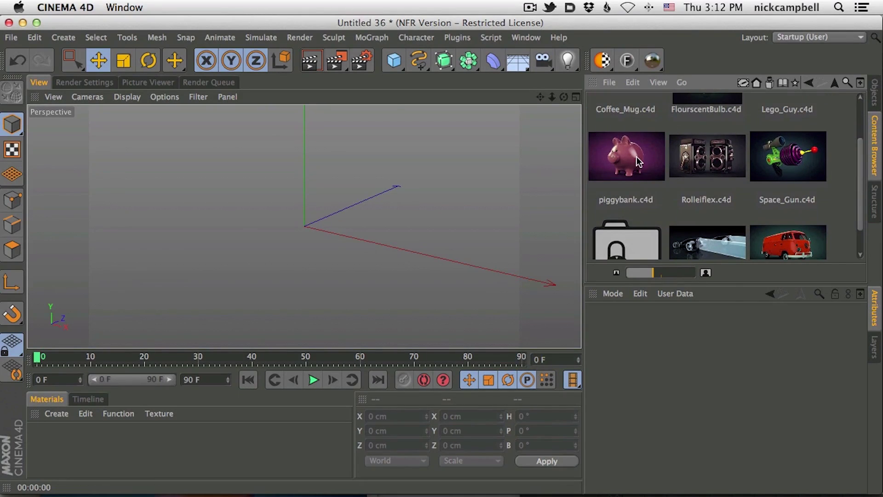
Load the piggybank.c4d model from the preset library and expand its object hierarchy down to the piggybank mesh
{"action": "double_click", "coordinate": [635, 157]}
{"action": "left_click_drag", "start_coordinate": [335, 142], "coordinate": [368, 221], "text": "alt"}
{"action": "left_click", "coordinate": [874, 92]}
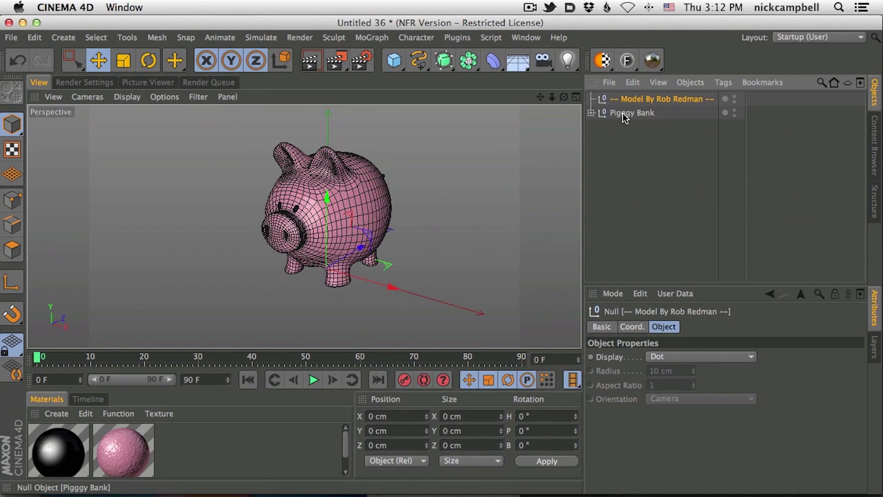
{"action": "left_click_drag", "start_coordinate": [336, 223], "coordinate": [294, 202], "text": "alt"}
{"action": "left_click", "coordinate": [592, 113]}
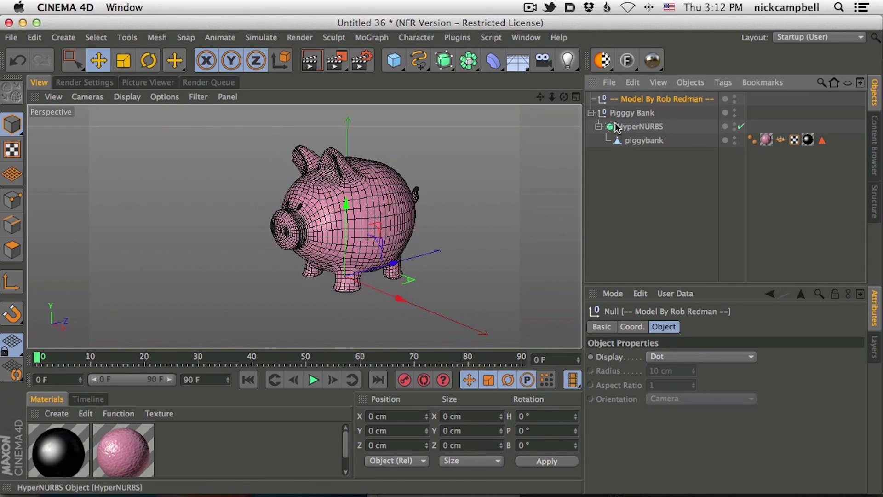
Inspect the piggybank mesh's Phong tag settings and render the view with its smooth shading
{"action": "left_click", "coordinate": [752, 140]}
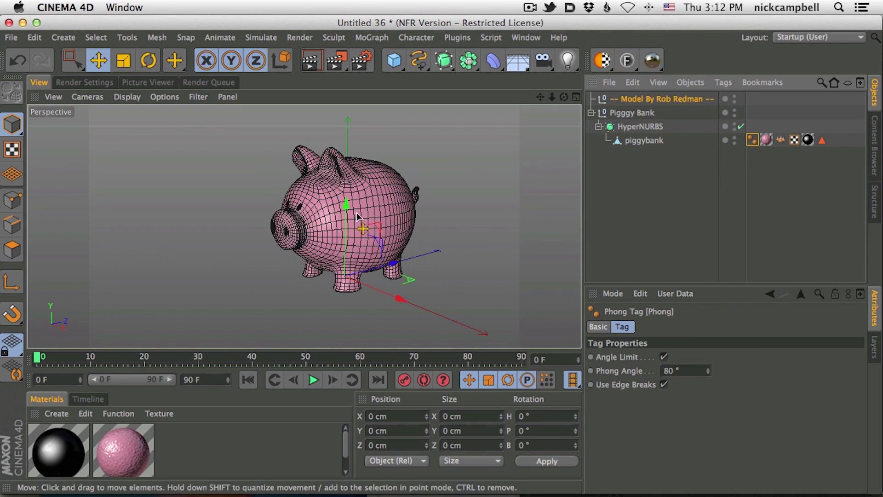
{"action": "left_click_drag", "start_coordinate": [371, 225], "coordinate": [675, 208], "text": "alt"}
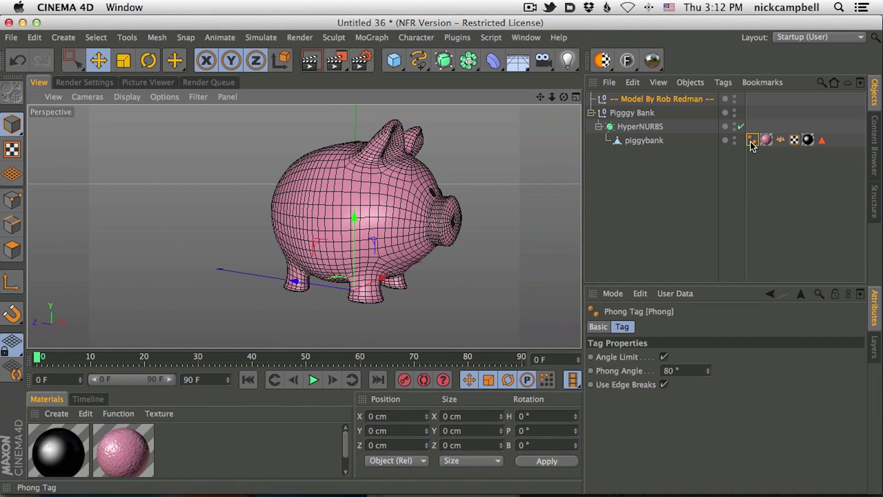
{"action": "left_click", "coordinate": [310, 61]}
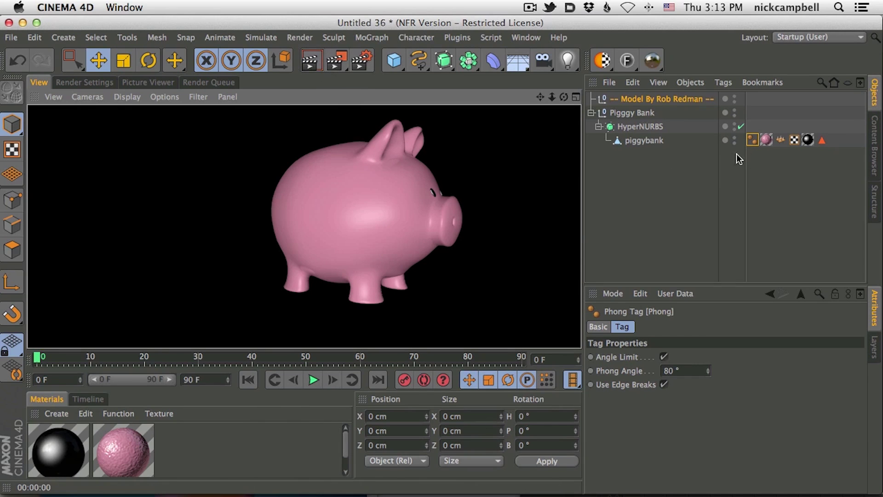
Delete the Phong tag from the piggybank mesh and render a closer view of its surface
{"action": "left_click", "coordinate": [752, 137]}
{"action": "key", "text": "Delete"}
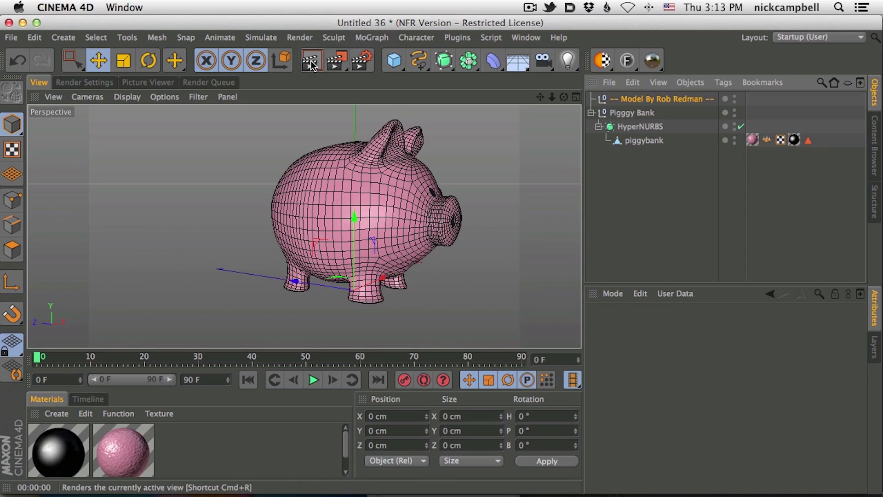
{"action": "left_click", "coordinate": [310, 62]}
{"action": "scroll", "coordinate": [372, 210], "scroll_direction": "up", "scroll_amount": 5}
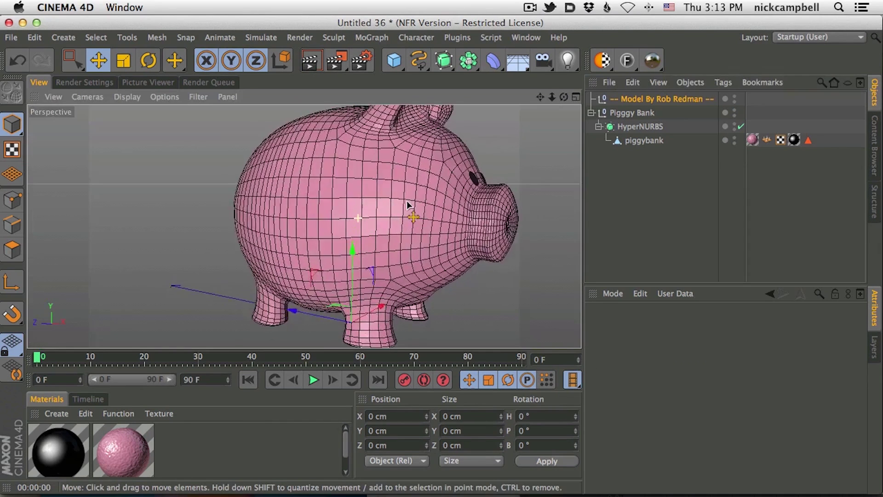
{"action": "left_click", "coordinate": [311, 63]}
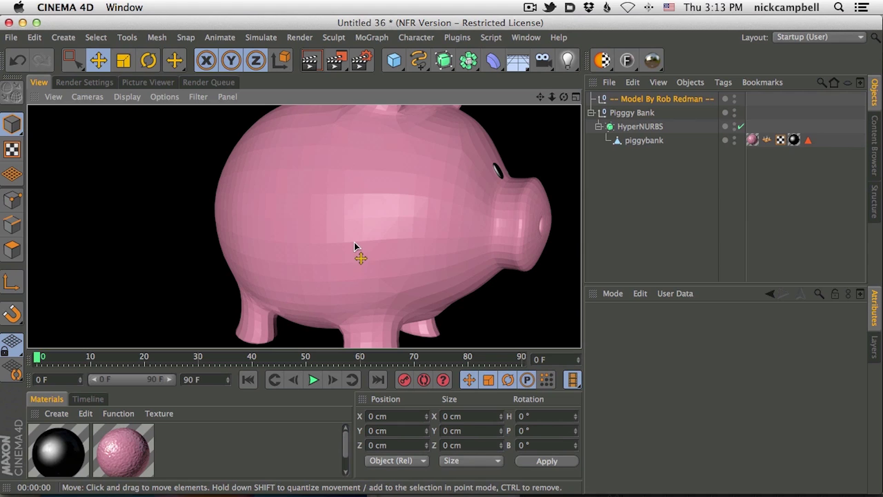
{"action": "left_click_drag", "start_coordinate": [396, 216], "coordinate": [446, 208], "text": "alt"}
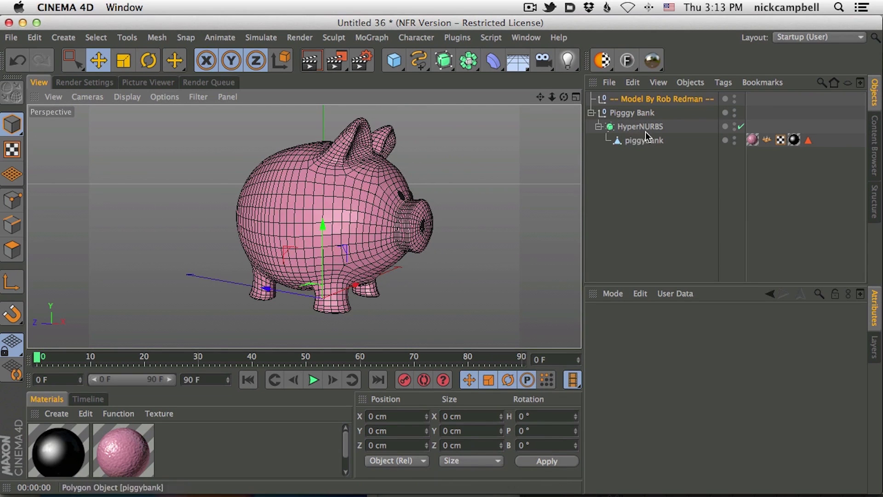
{"action": "left_click", "coordinate": [875, 131]}
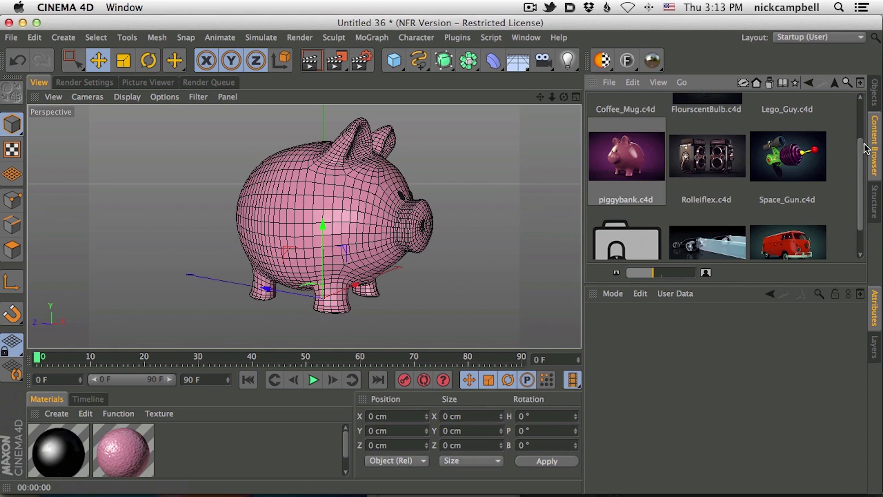
{"action": "scroll", "coordinate": [864, 143], "scroll_direction": "up", "scroll_amount": 3}
{"action": "scroll", "coordinate": [861, 142], "scroll_direction": "down", "scroll_amount": 2}
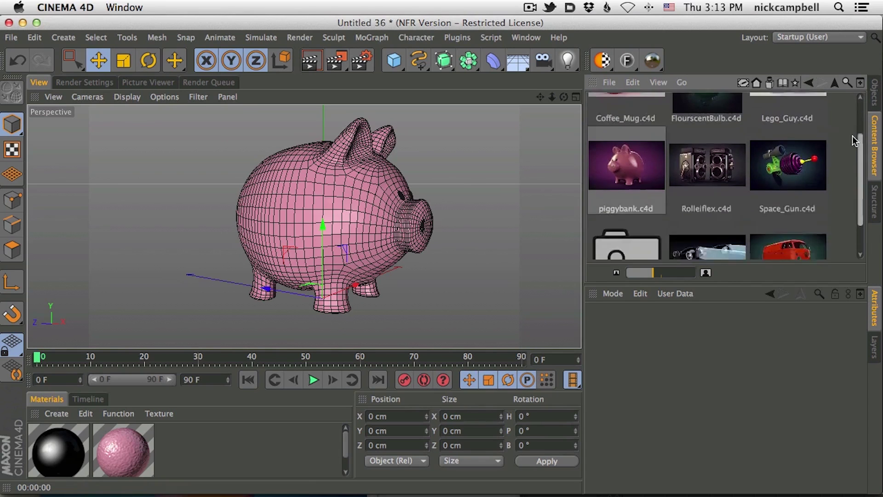
{"action": "scroll", "coordinate": [853, 140], "scroll_direction": "up", "scroll_amount": 2}
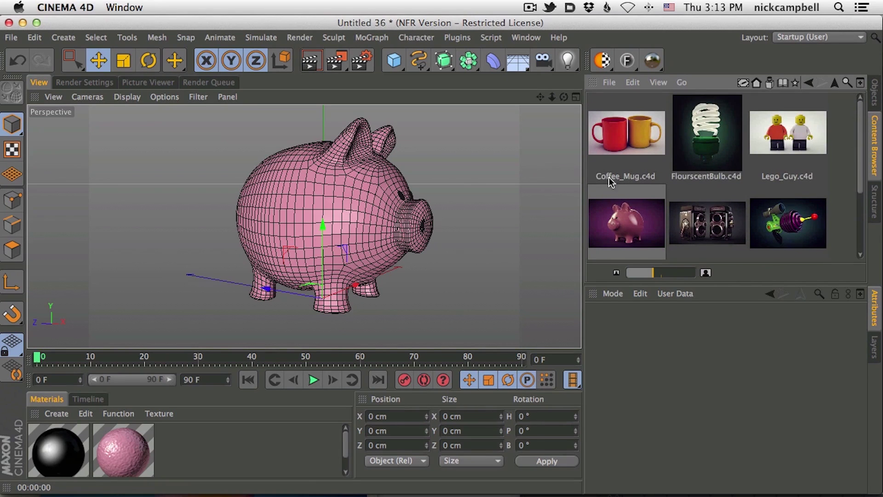
{"action": "left_click", "coordinate": [875, 95]}
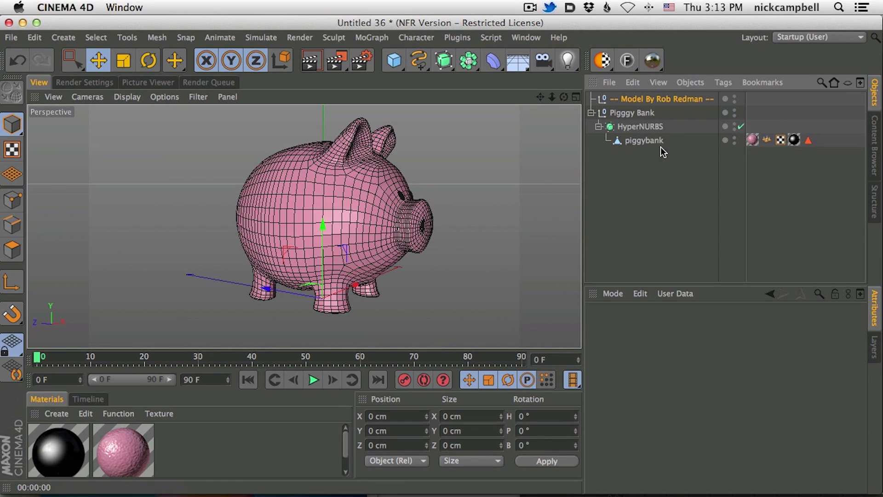
Disable the piggy bank's HyperNURBS smoothing and render the unsubdivided low-poly mesh
{"action": "left_click", "coordinate": [741, 126]}
{"action": "left_click_drag", "start_coordinate": [329, 218], "coordinate": [300, 79], "text": "alt"}
{"action": "left_click", "coordinate": [315, 64]}
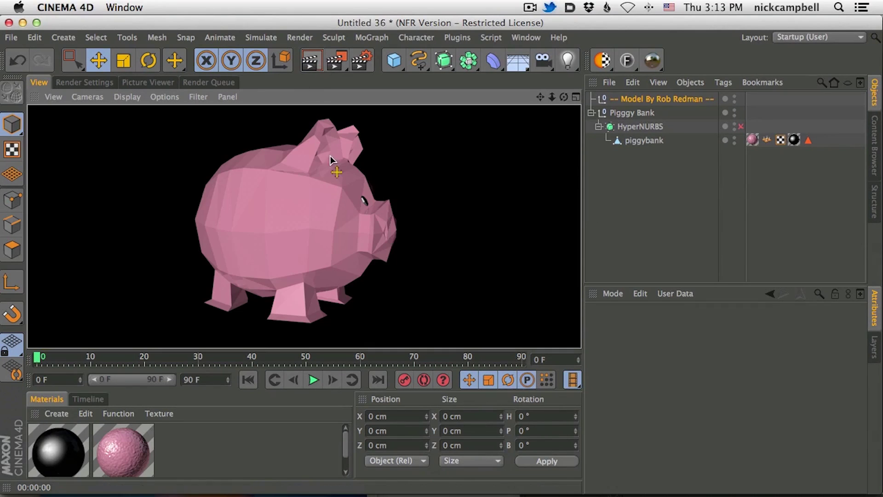
{"action": "mouse_move", "coordinate": [342, 237]}
{"action": "left_mouse_down", "text": "alt"}
{"action": "mouse_move", "coordinate": [295, 230]}
{"action": "mouse_move", "coordinate": [308, 237]}
{"action": "mouse_move", "coordinate": [276, 221]}
{"action": "mouse_move", "coordinate": [314, 229]}
{"action": "mouse_move", "coordinate": [331, 220]}
{"action": "left_mouse_up", "text": "alt"}
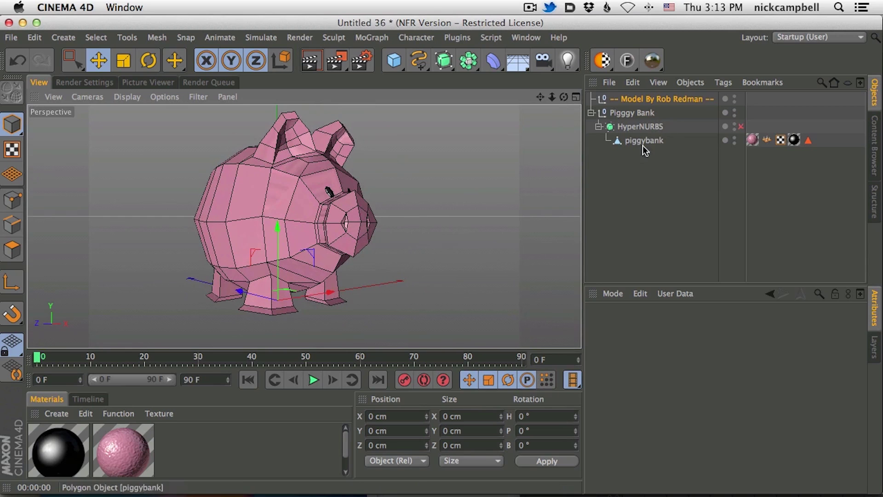
{"action": "mouse_move", "coordinate": [314, 214]}
{"action": "left_mouse_down", "text": "alt"}
{"action": "mouse_move", "coordinate": [112, 199]}
{"action": "mouse_move", "coordinate": [241, 190]}
{"action": "mouse_move", "coordinate": [348, 224]}
{"action": "mouse_move", "coordinate": [306, 200]}
{"action": "mouse_move", "coordinate": [318, 229]}
{"action": "mouse_move", "coordinate": [327, 217]}
{"action": "left_mouse_up", "text": "alt"}
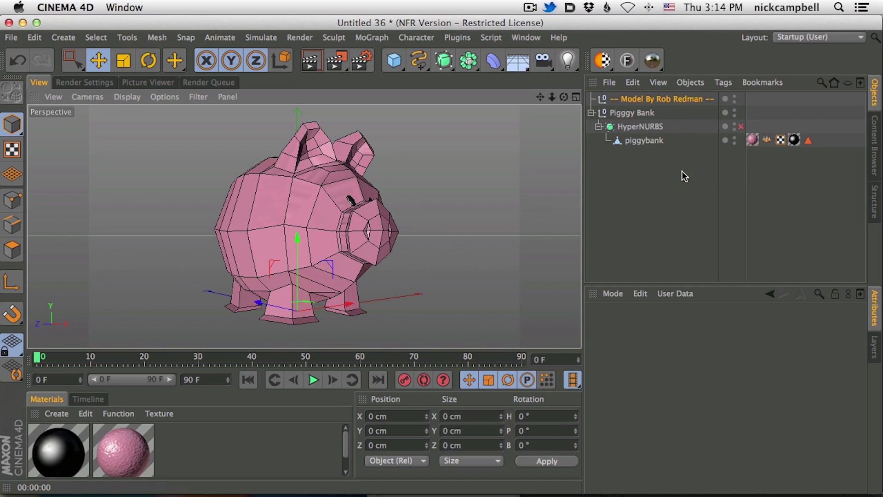
Create a new project and add a Sphere primitive
{"action": "key", "text": "super+n"}
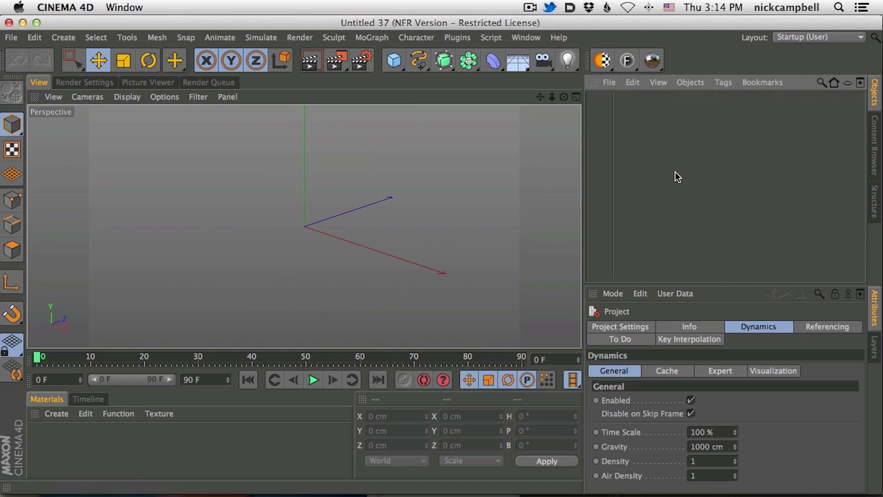
{"action": "left_click", "coordinate": [405, 66]}
{"action": "left_click", "coordinate": [710, 100]}
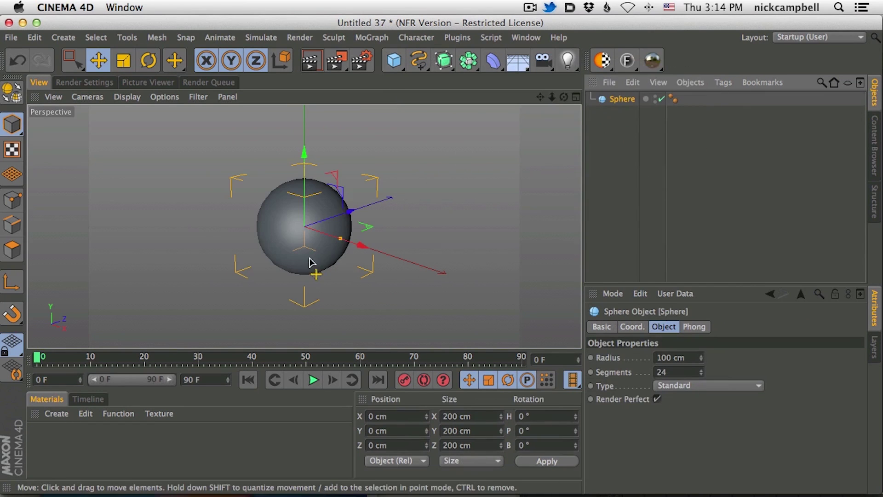
Set the perspective view's display mode to Gouraud Shading (Lines) to show the sphere's polygon edges
{"action": "scroll", "coordinate": [376, 229], "scroll_direction": "up", "scroll_amount": 5}
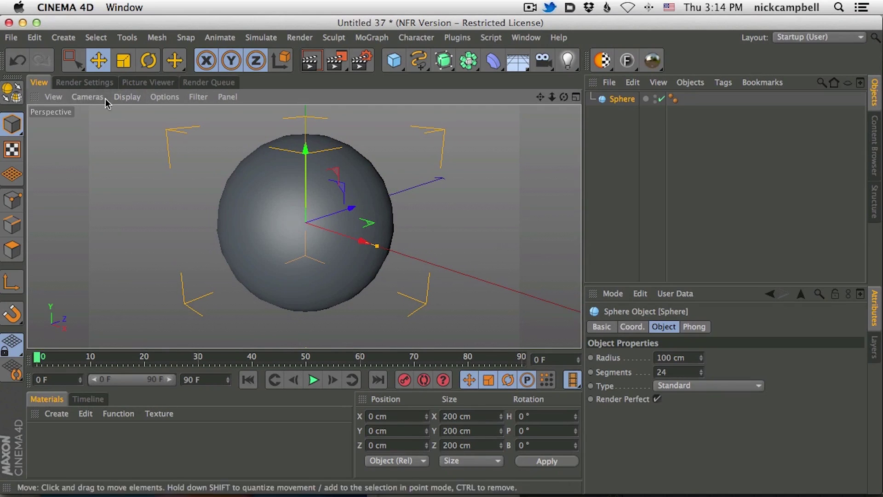
{"action": "left_click", "coordinate": [130, 97]}
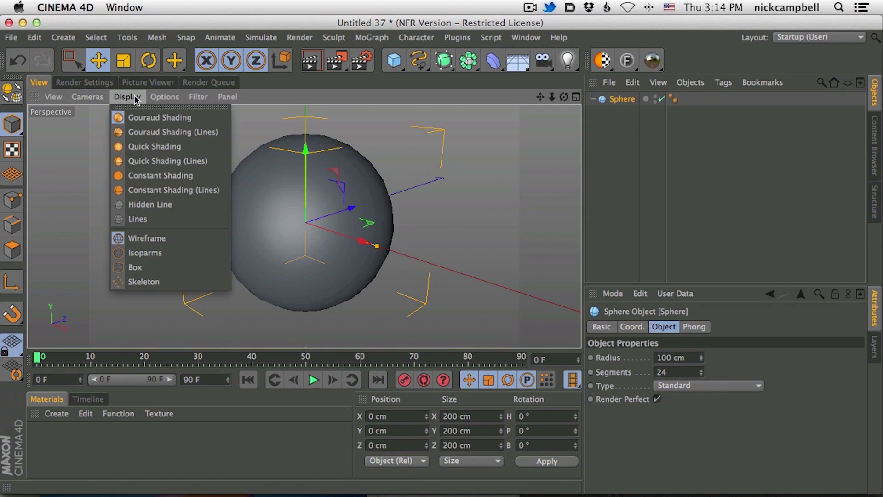
{"action": "left_click", "coordinate": [200, 133]}
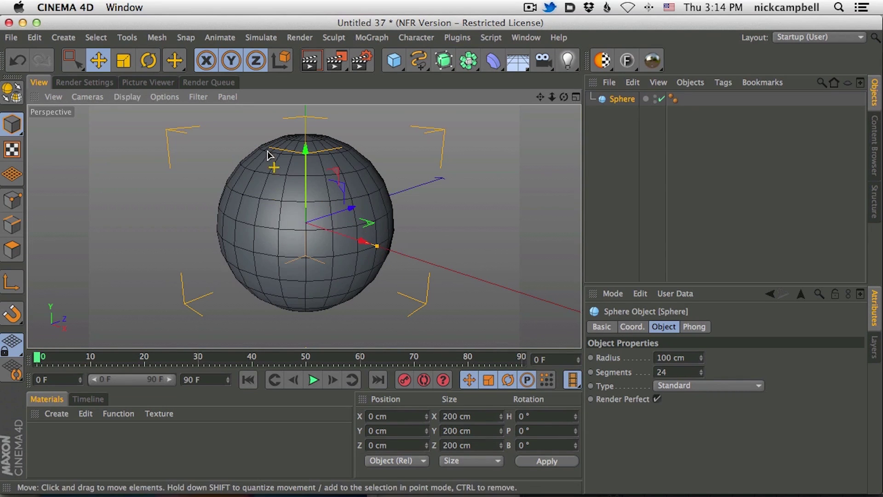
Delete the sphere's Phong tag and render the view
{"action": "left_click_drag", "start_coordinate": [312, 215], "coordinate": [349, 208], "text": "alt"}
{"action": "left_click", "coordinate": [673, 99]}
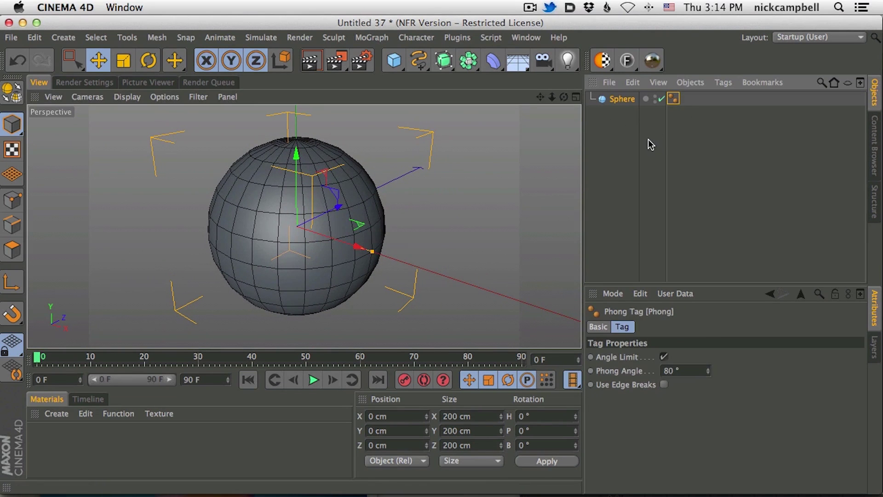
{"action": "key", "text": "Delete"}
{"action": "left_click", "coordinate": [309, 60]}
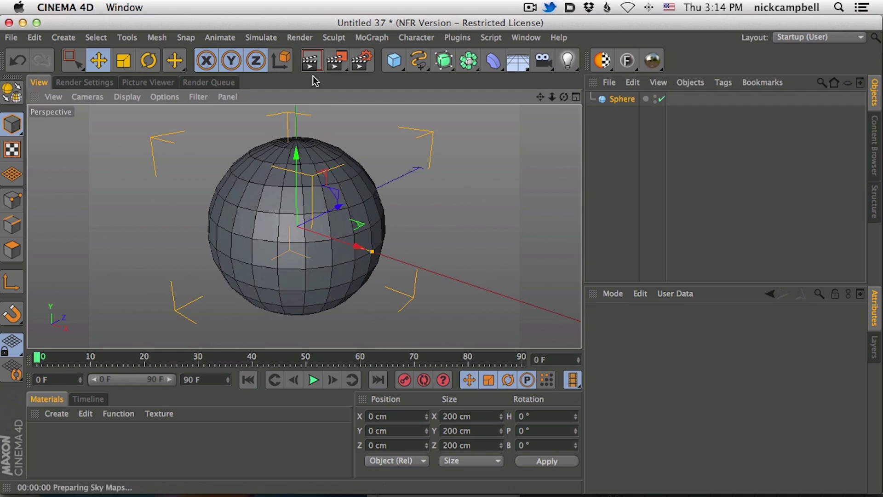
Turn off Render Perfect for the sphere and render the view again
{"action": "left_click", "coordinate": [622, 99]}
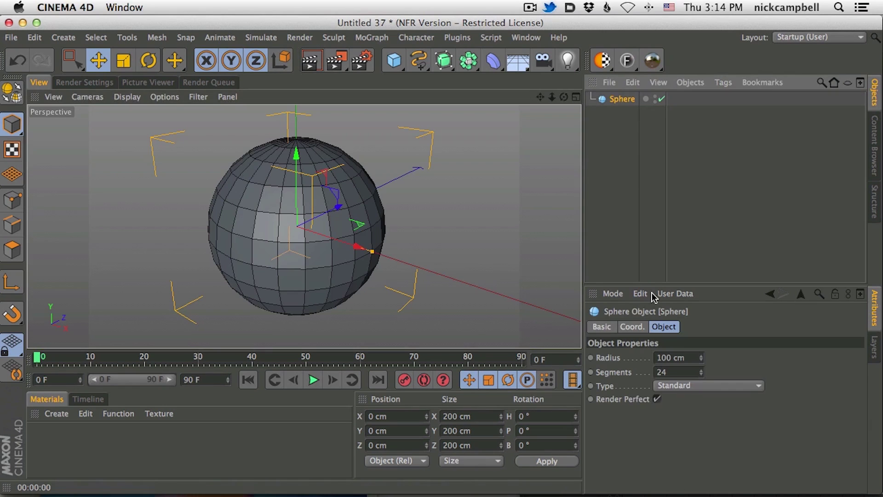
{"action": "left_click", "coordinate": [657, 399]}
{"action": "left_click", "coordinate": [310, 60]}
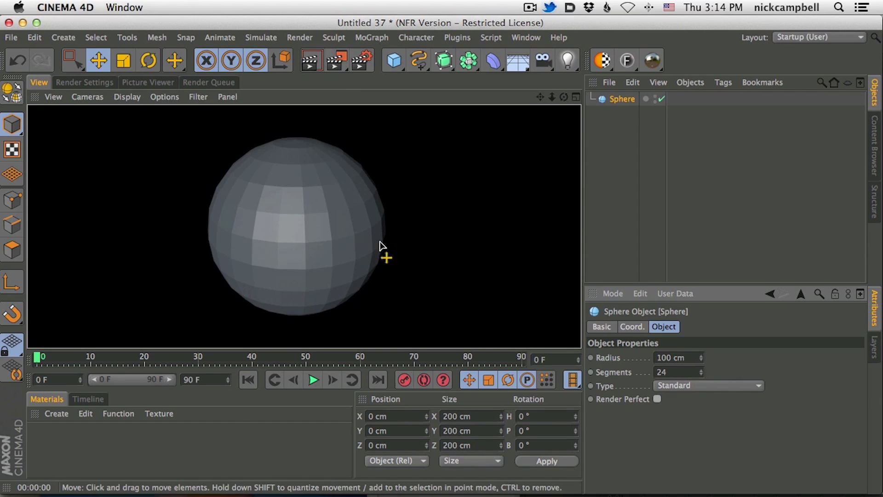
{"action": "left_click", "coordinate": [321, 262]}
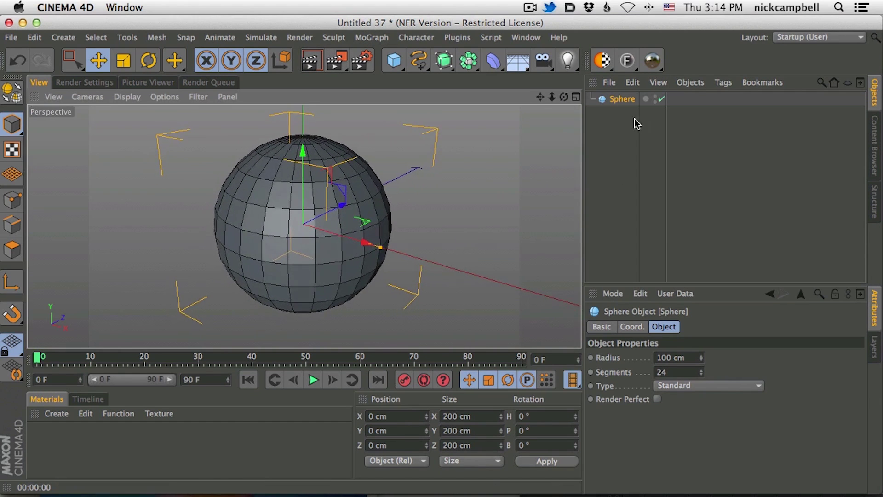
Set the sphere's segments to 30 and its type to Icosahedron
{"action": "mouse_move", "coordinate": [701, 371]}
{"action": "left_mouse_down"}
{"action": "mouse_move", "coordinate": [705, 352]}
{"action": "mouse_move", "coordinate": [705, 366]}
{"action": "left_mouse_up"}
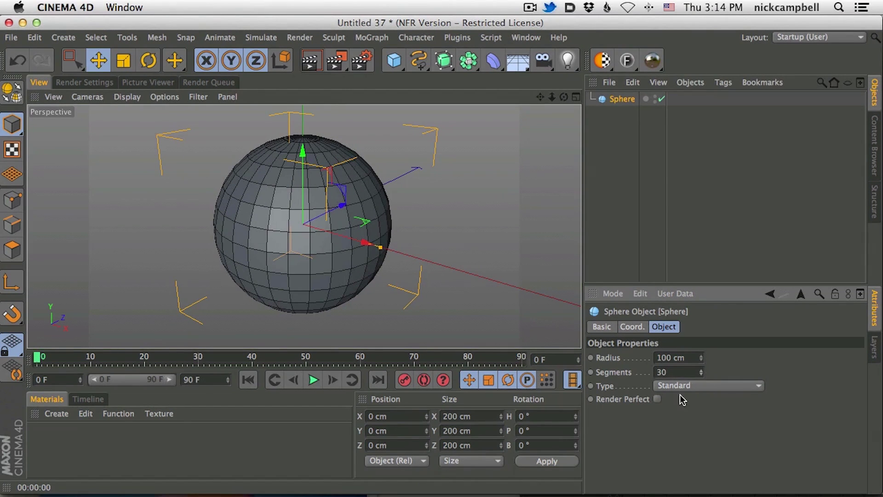
{"action": "left_click", "coordinate": [681, 385]}
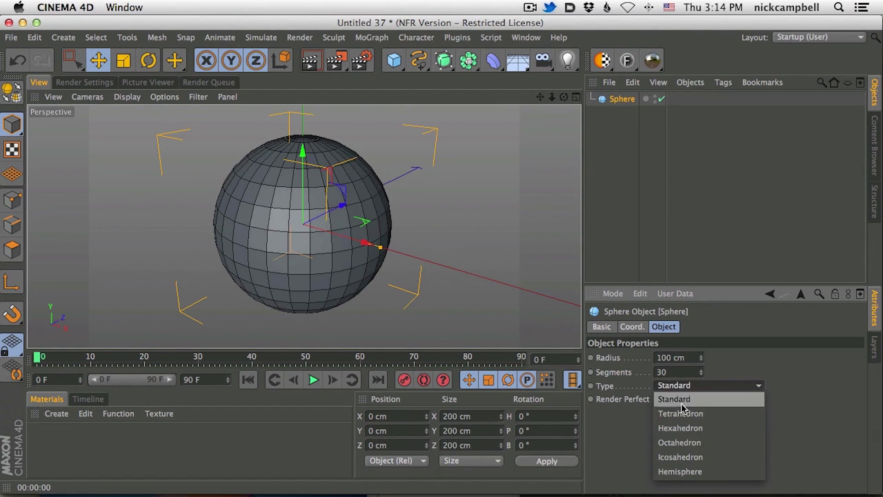
{"action": "left_click", "coordinate": [695, 457]}
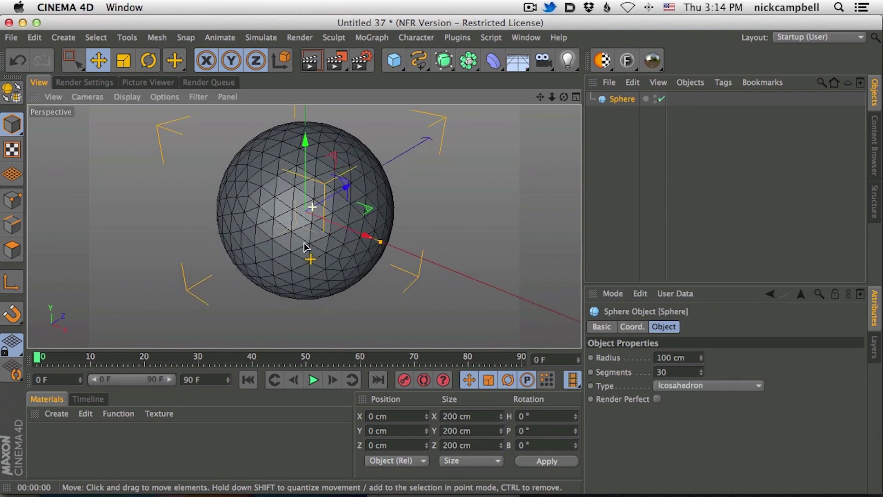
{"action": "left_click", "coordinate": [666, 387]}
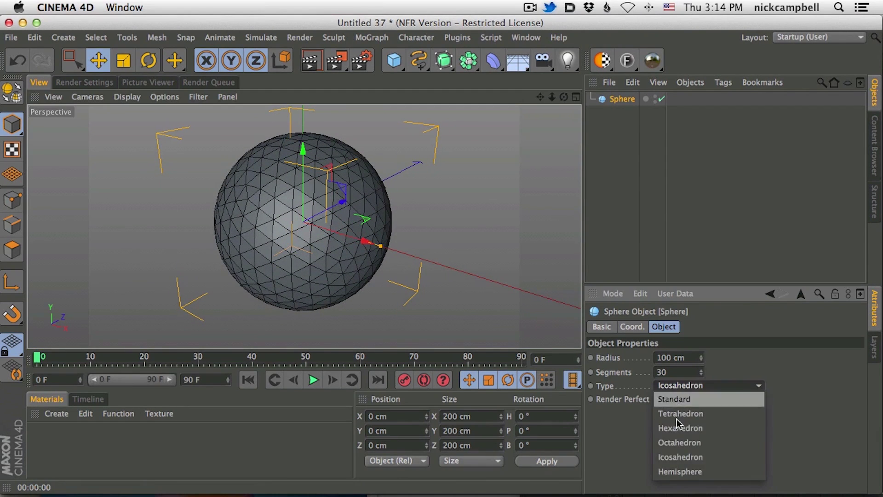
{"action": "left_click", "coordinate": [673, 454]}
Render the icosahedron sphere and examine its triangular facets up close and from slightly different angles
{"action": "left_click", "coordinate": [313, 59]}
{"action": "scroll", "coordinate": [332, 225], "scroll_direction": "up", "scroll_amount": 5}
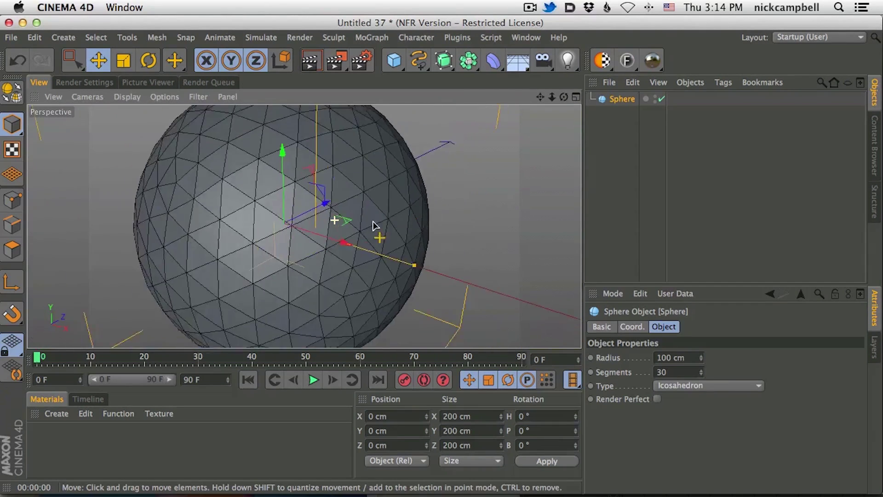
{"action": "scroll", "coordinate": [374, 225], "scroll_direction": "down", "scroll_amount": 5}
{"action": "left_click_drag", "start_coordinate": [368, 223], "coordinate": [342, 238], "text": "alt"}
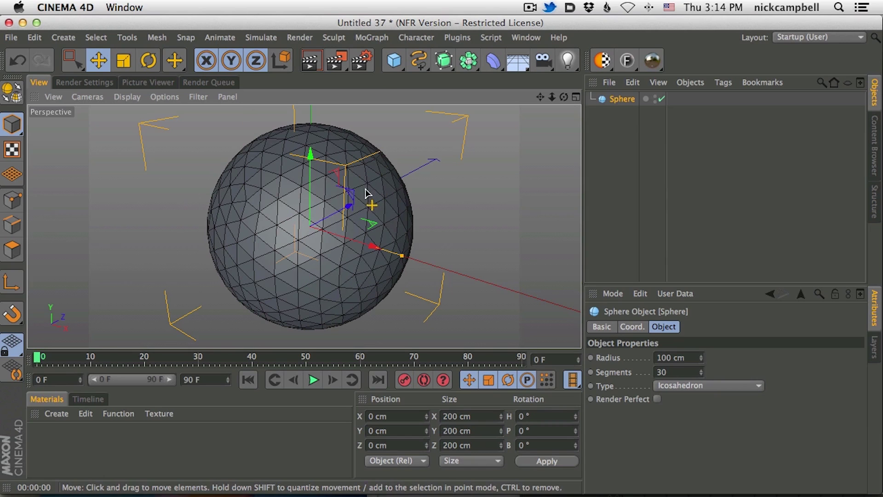
{"action": "left_click_drag", "start_coordinate": [347, 205], "coordinate": [364, 220], "text": "alt"}
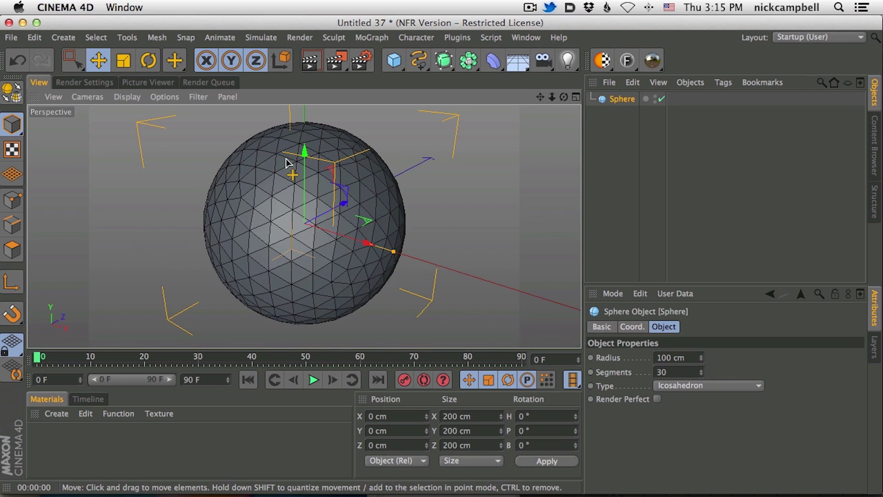
{"action": "left_click_drag", "start_coordinate": [358, 205], "coordinate": [463, 113], "text": "alt"}
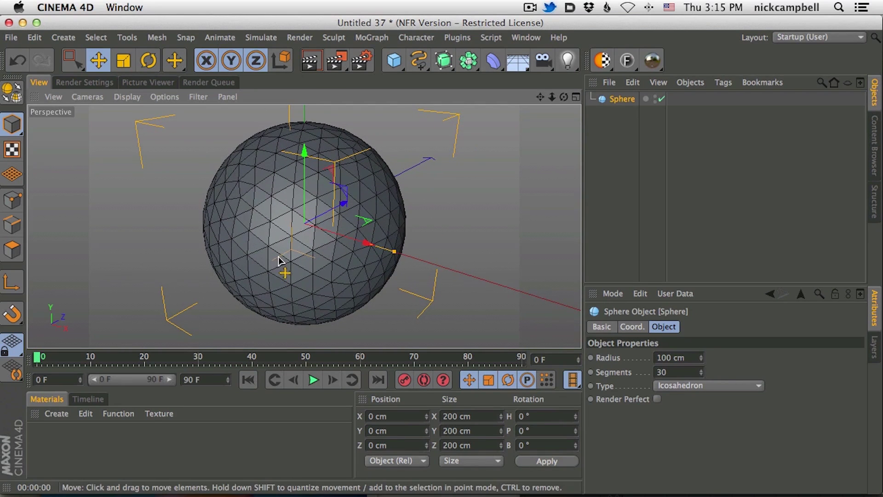
Add a Displacer deformer as a child of the sphere and load a Noise shader into it
{"action": "left_click", "coordinate": [491, 64]}
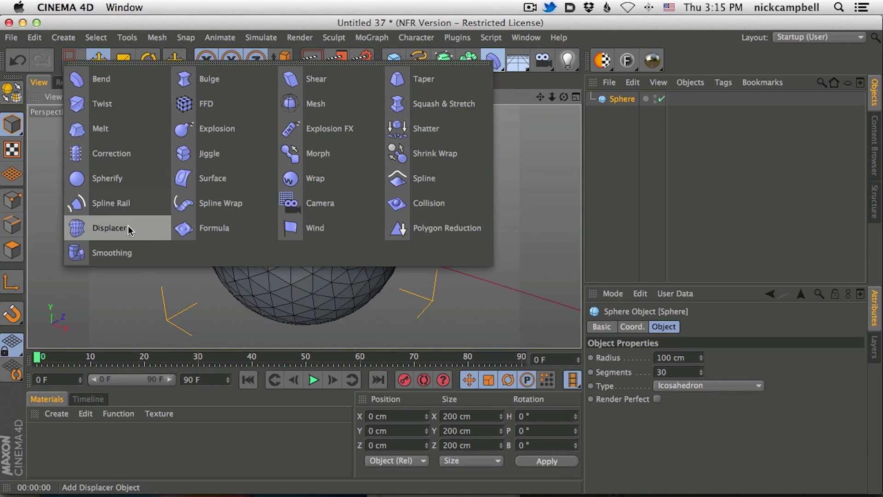
{"action": "left_click", "coordinate": [111, 228]}
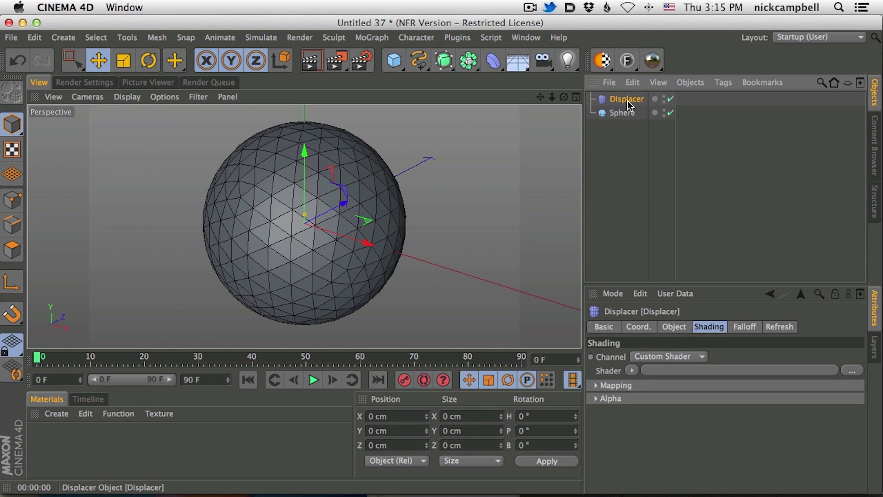
{"action": "left_click", "coordinate": [493, 61]}
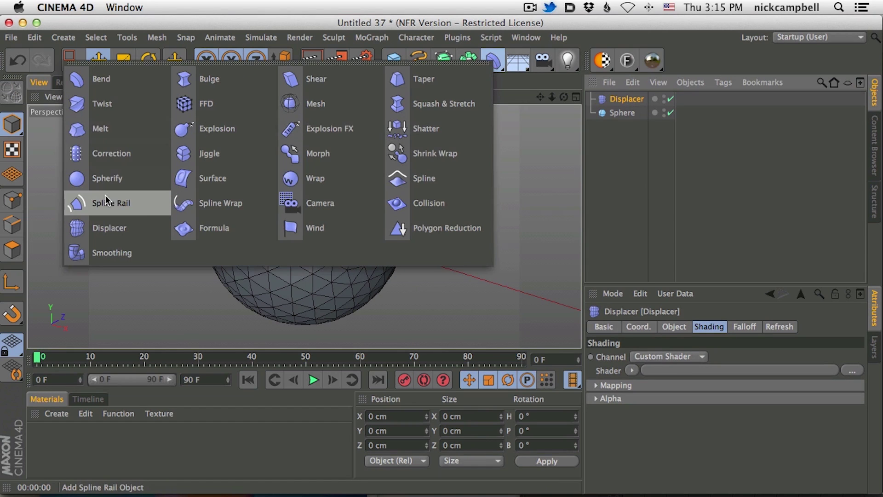
{"action": "left_click_drag", "start_coordinate": [619, 113], "coordinate": [630, 114]}
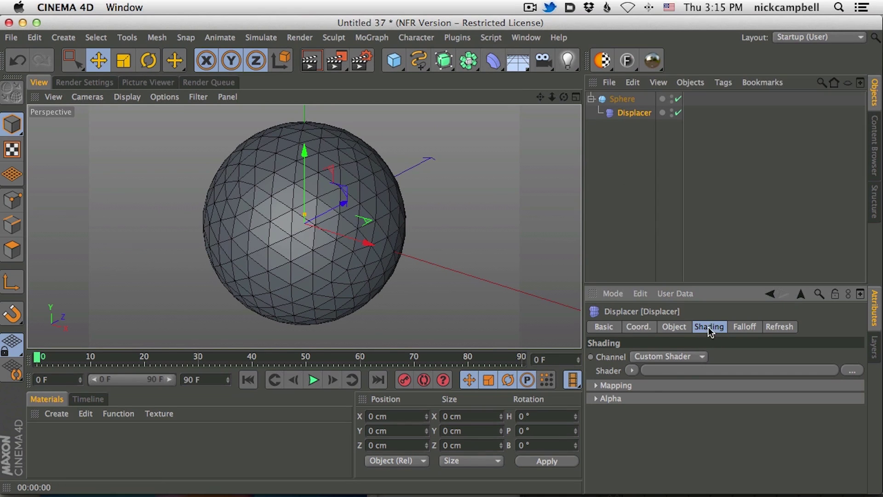
{"action": "left_click", "coordinate": [632, 372]}
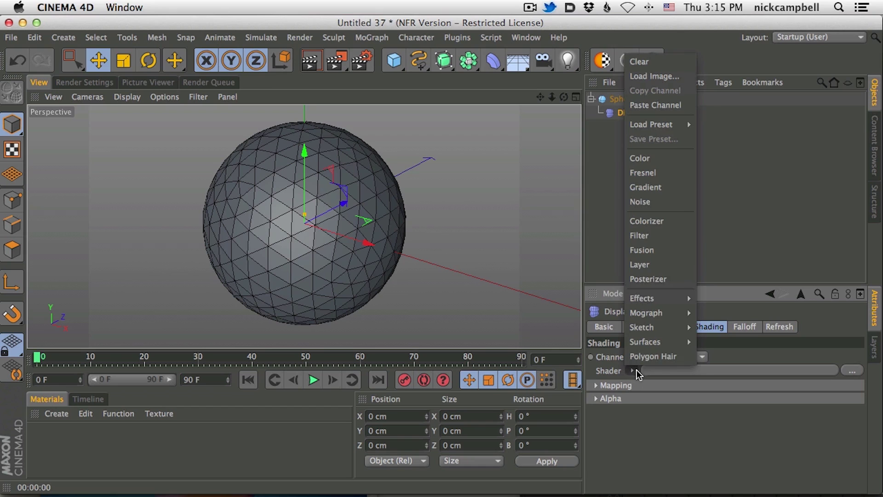
{"action": "left_click", "coordinate": [680, 201]}
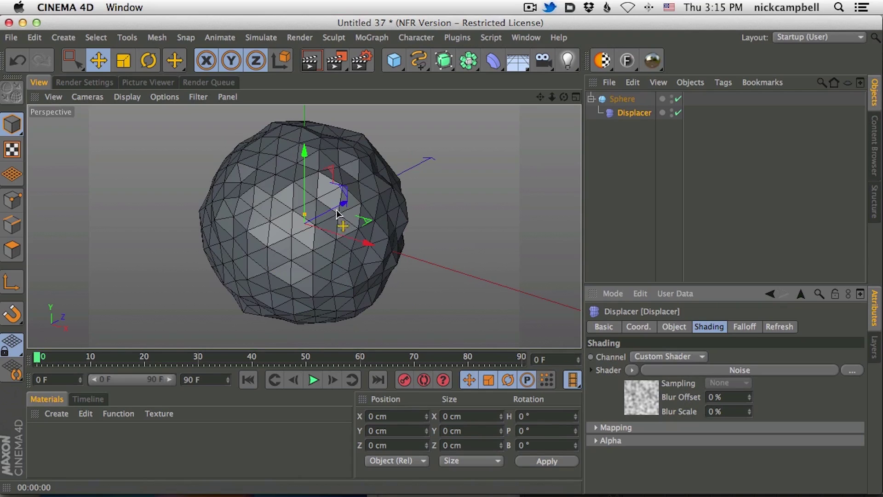
Render the displaced sphere and examine its faceted surface from slightly different angles
{"action": "left_click_drag", "start_coordinate": [351, 241], "coordinate": [361, 148], "text": "alt"}
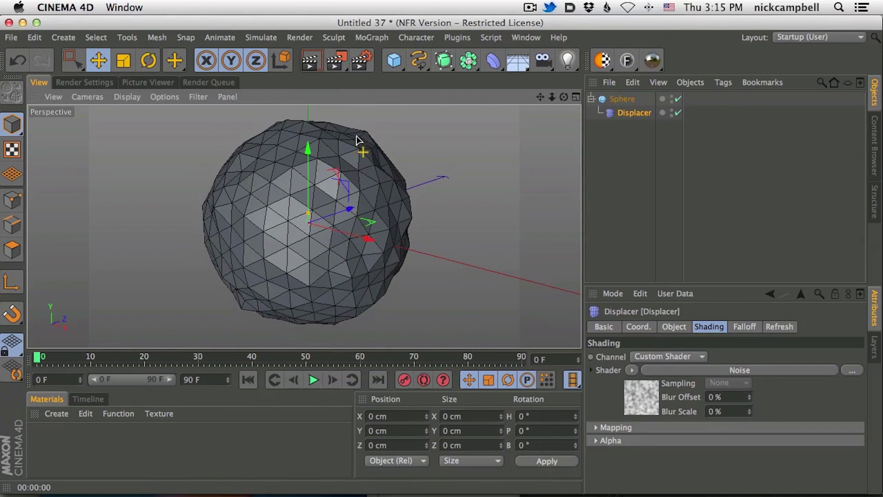
{"action": "left_click", "coordinate": [314, 68]}
{"action": "left_click_drag", "start_coordinate": [307, 227], "coordinate": [339, 214], "text": "alt"}
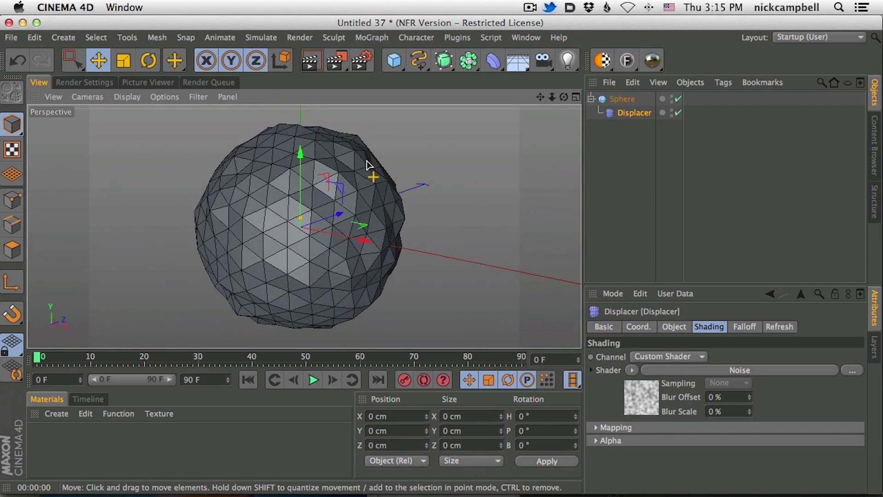
{"action": "left_click_drag", "start_coordinate": [299, 211], "coordinate": [357, 237], "text": "alt"}
{"action": "mouse_move", "coordinate": [268, 229]}
{"action": "left_mouse_down", "text": "alt"}
{"action": "mouse_move", "coordinate": [358, 233]}
{"action": "mouse_move", "coordinate": [295, 217]}
{"action": "mouse_move", "coordinate": [281, 224]}
{"action": "left_mouse_up", "text": "alt"}
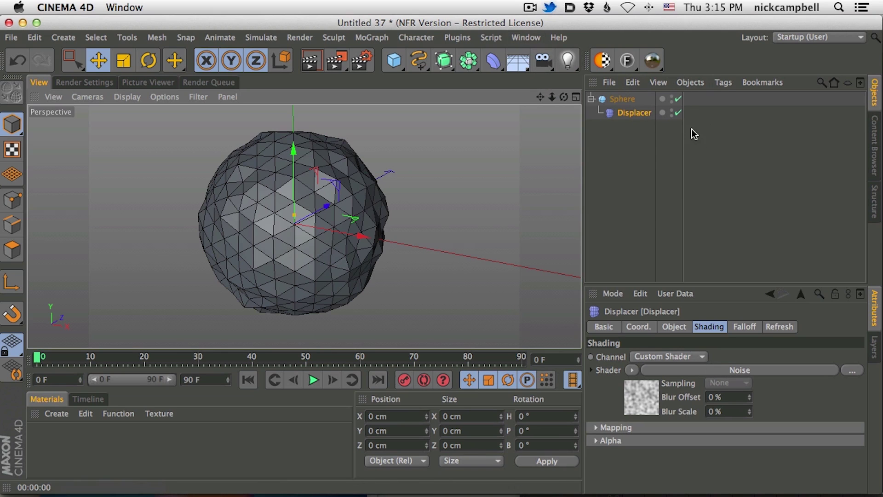
Add a Polygon Reduction deformer and nest it under the sphere, below the Displacer
{"action": "left_click", "coordinate": [493, 60]}
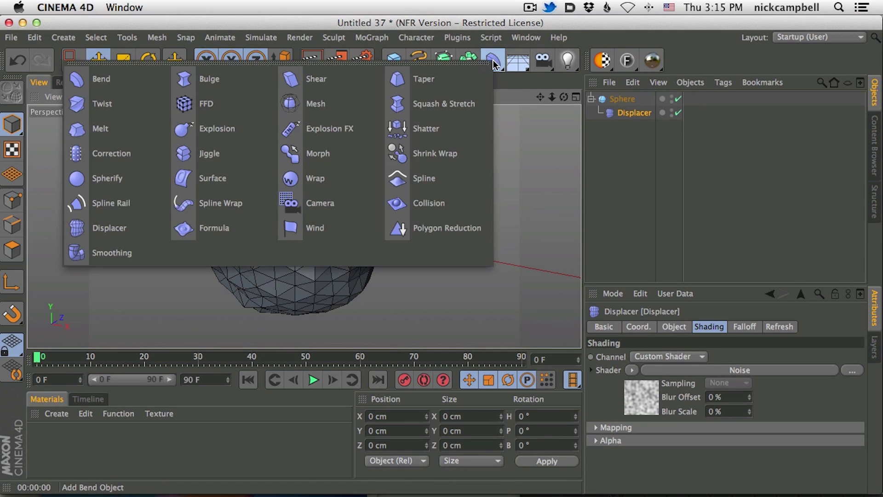
{"action": "left_click", "coordinate": [443, 231]}
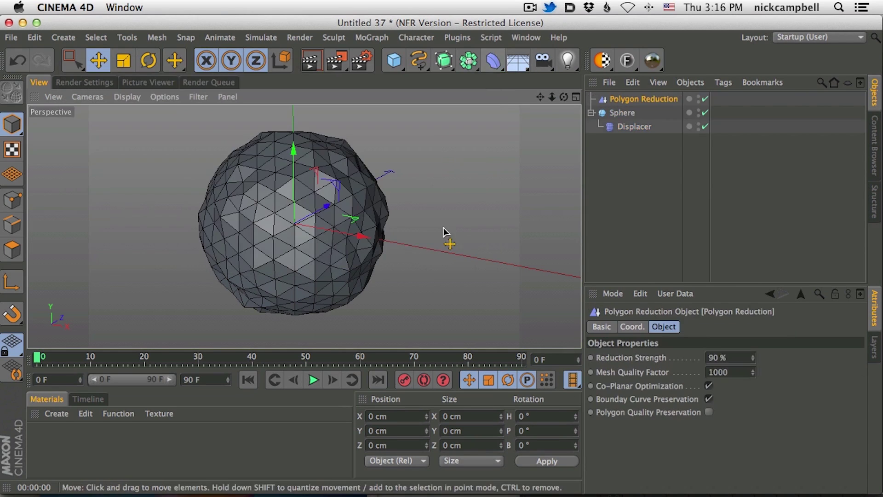
{"action": "left_click", "coordinate": [493, 60]}
{"action": "left_click", "coordinate": [631, 98]}
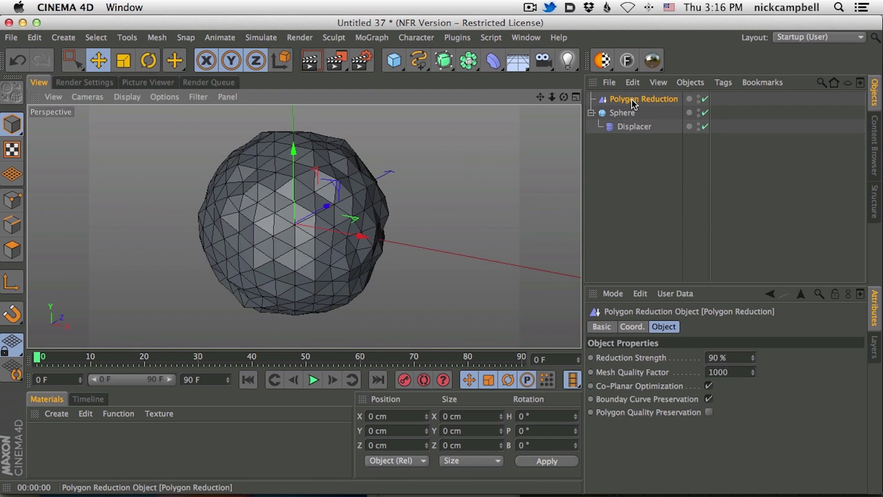
{"action": "left_click_drag", "start_coordinate": [639, 98], "coordinate": [639, 131]}
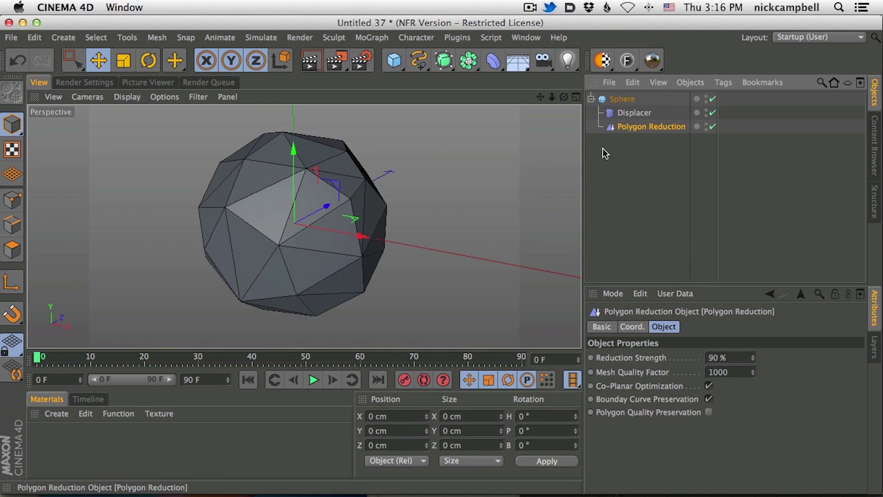
Set the sphere's Polygon Reduction strength to 65 % and render the view
{"action": "left_click_drag", "start_coordinate": [310, 225], "coordinate": [299, 257], "text": "alt"}
{"action": "left_click_drag", "start_coordinate": [753, 358], "coordinate": [754, 386]}
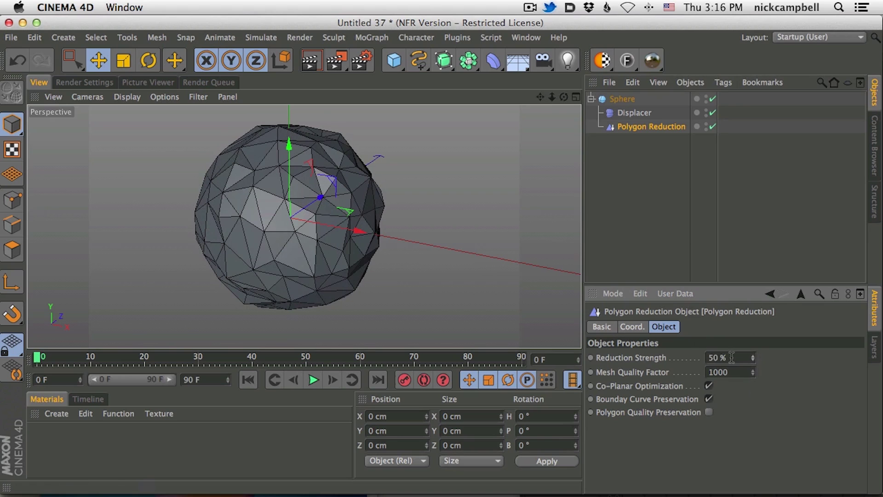
{"action": "mouse_move", "coordinate": [754, 363]}
{"action": "left_mouse_down"}
{"action": "mouse_move", "coordinate": [752, 395]}
{"action": "mouse_move", "coordinate": [754, 360]}
{"action": "left_mouse_up"}
{"action": "left_click_drag", "start_coordinate": [410, 248], "coordinate": [322, 175], "text": "alt"}
{"action": "left_click", "coordinate": [312, 66]}
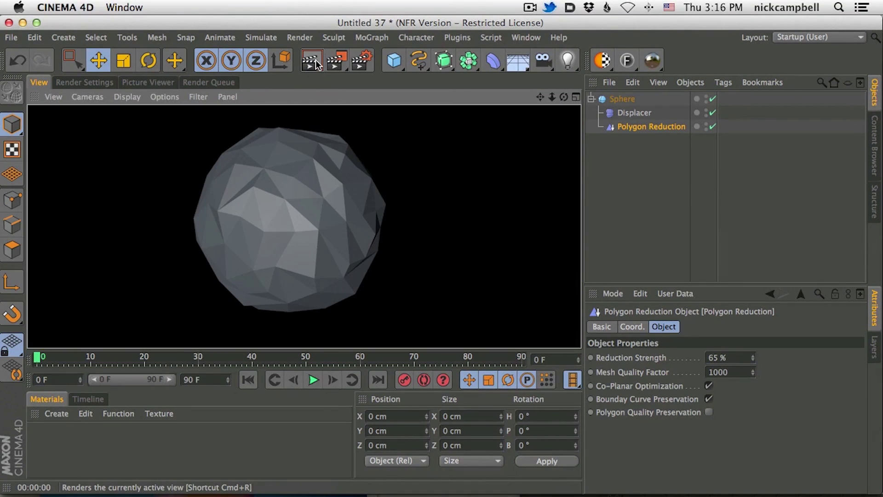
{"action": "left_click_drag", "start_coordinate": [307, 230], "coordinate": [336, 223], "text": "alt"}
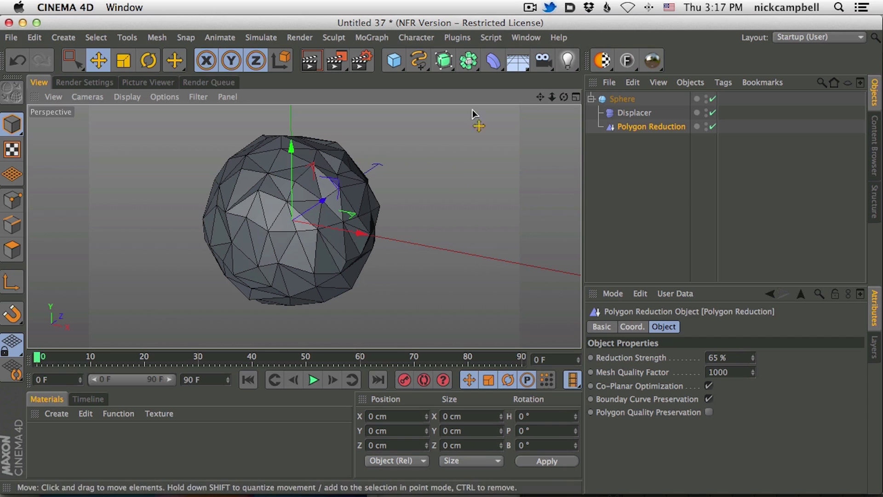
Add a Landscape object, stretch its height to about 513 cm and raise it to about 111 cm on Y
{"action": "left_click", "coordinate": [394, 60]}
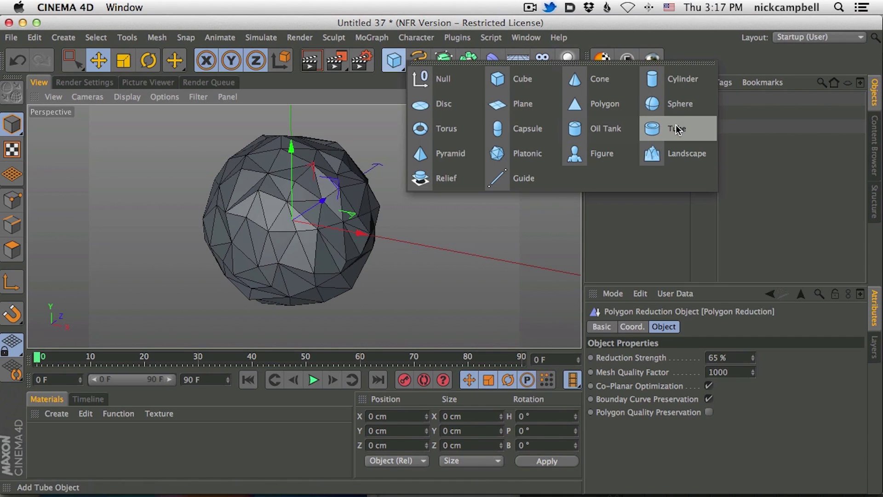
{"action": "left_click", "coordinate": [673, 155]}
{"action": "scroll", "coordinate": [296, 247], "scroll_direction": "down", "scroll_amount": 5}
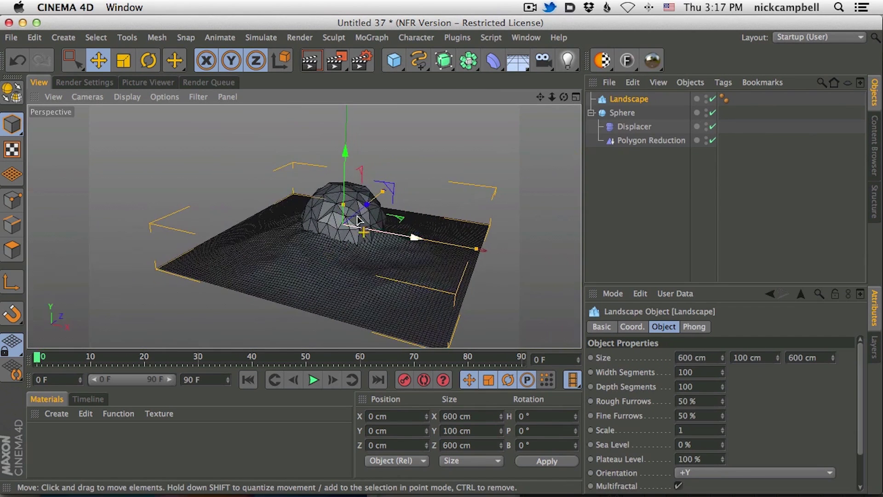
{"action": "left_click_drag", "start_coordinate": [357, 220], "coordinate": [338, 258]}
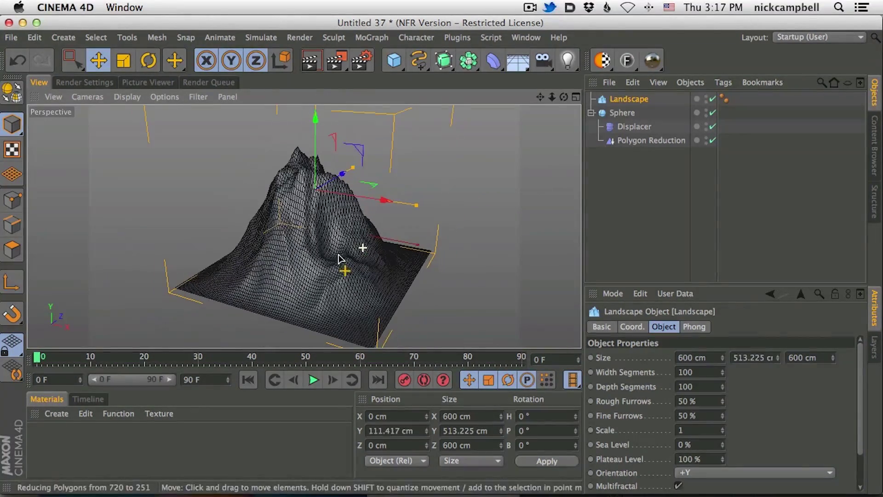
Move the Displacer and Polygon Reduction from the sphere into the Landscape, and delete the Landscape's Phong tag
{"action": "left_click", "coordinate": [634, 126]}
{"action": "left_click", "coordinate": [634, 139], "text": "shift"}
{"action": "left_click_drag", "start_coordinate": [638, 138], "coordinate": [640, 104]}
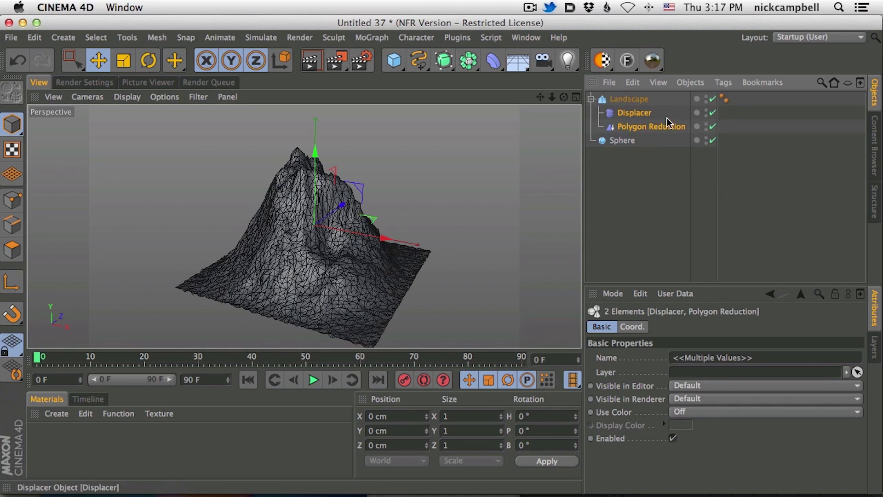
{"action": "left_click", "coordinate": [723, 100]}
{"action": "key", "text": "Delete"}
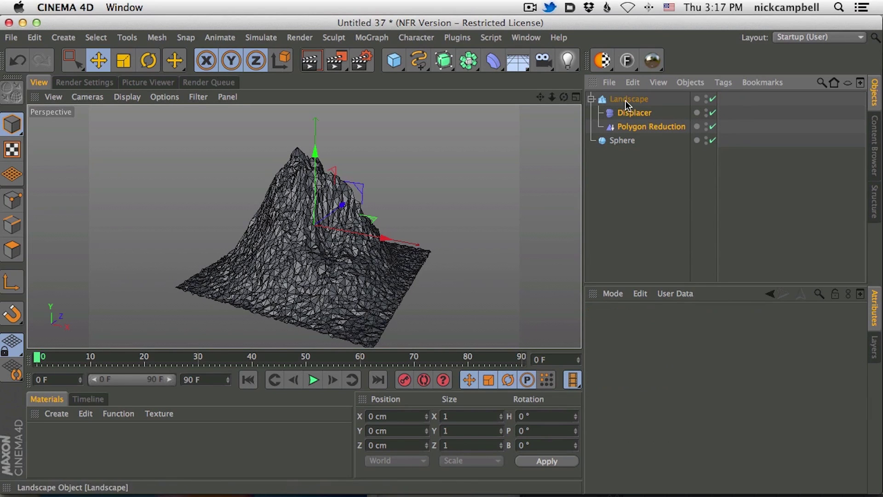
Set the Landscape's Polygon Reduction strength to 69 %, then render the mountain and examine its facets from several angles
{"action": "left_click", "coordinate": [631, 99]}
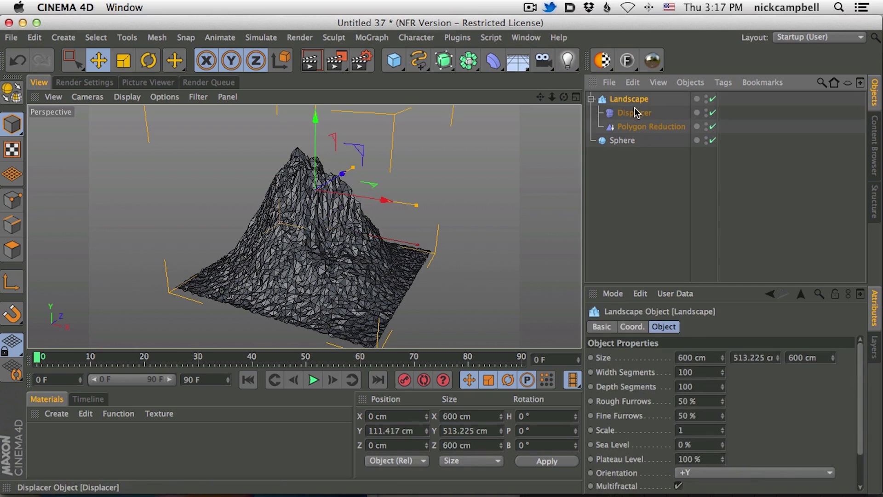
{"action": "left_click", "coordinate": [658, 127]}
{"action": "left_click_drag", "start_coordinate": [753, 359], "coordinate": [764, 330]}
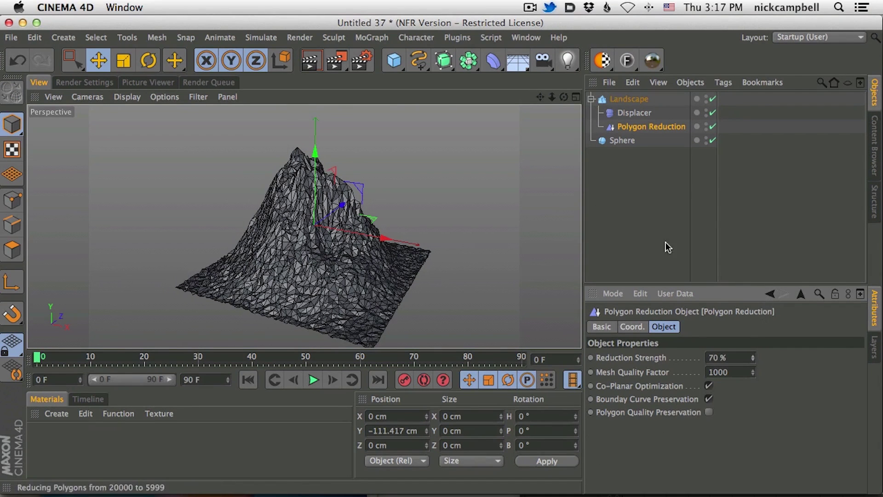
{"action": "left_click", "coordinate": [309, 60]}
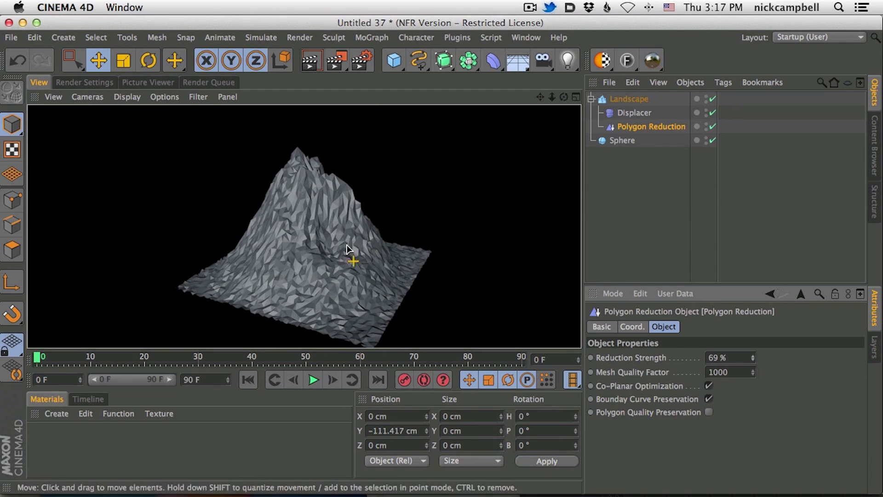
{"action": "left_click_drag", "start_coordinate": [304, 253], "coordinate": [628, 247], "text": "alt"}
{"action": "left_click_drag", "start_coordinate": [441, 240], "coordinate": [334, 242], "text": "alt"}
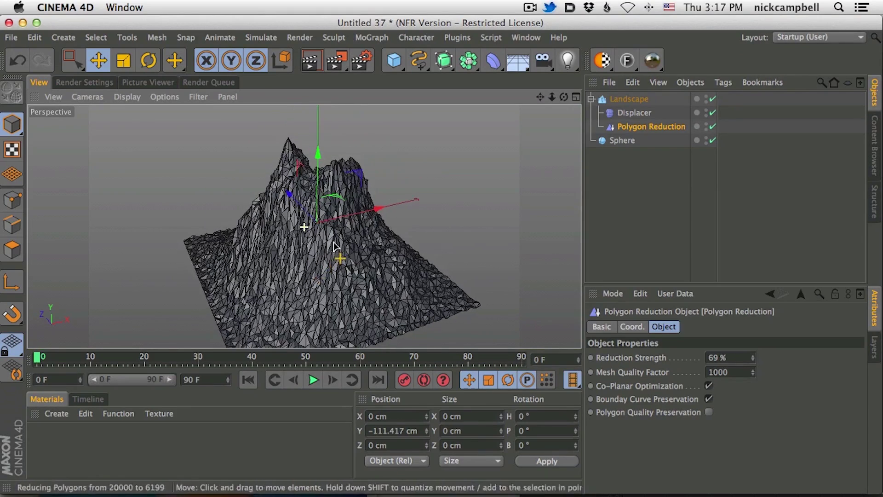
{"action": "left_click_drag", "start_coordinate": [300, 294], "coordinate": [329, 247], "text": "alt"}
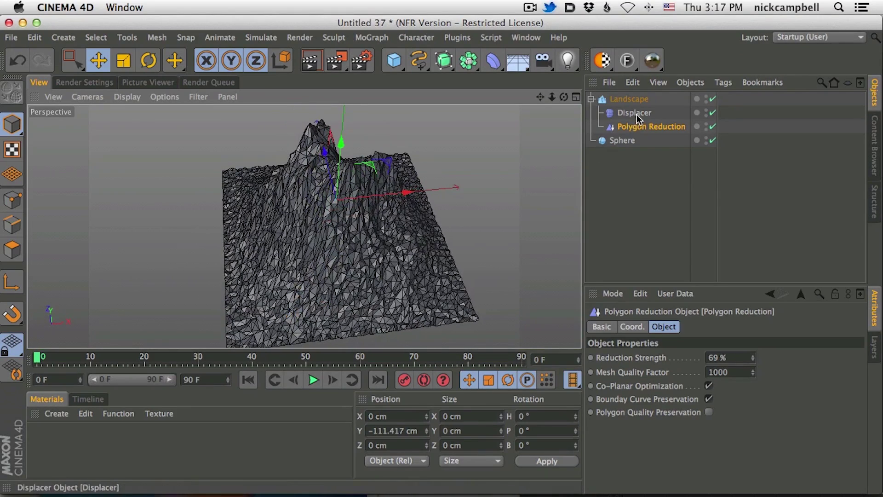
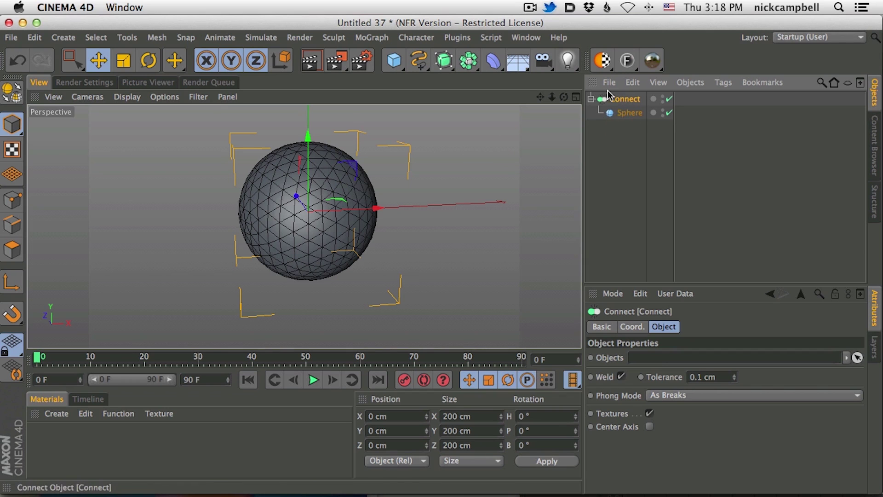
Set the weld tolerance of the Connect object holding the sphere to 23.1 cm
{"action": "scroll", "coordinate": [347, 192], "scroll_direction": "up", "scroll_amount": 5}
{"action": "scroll", "coordinate": [347, 192], "scroll_direction": "down", "scroll_amount": 4}
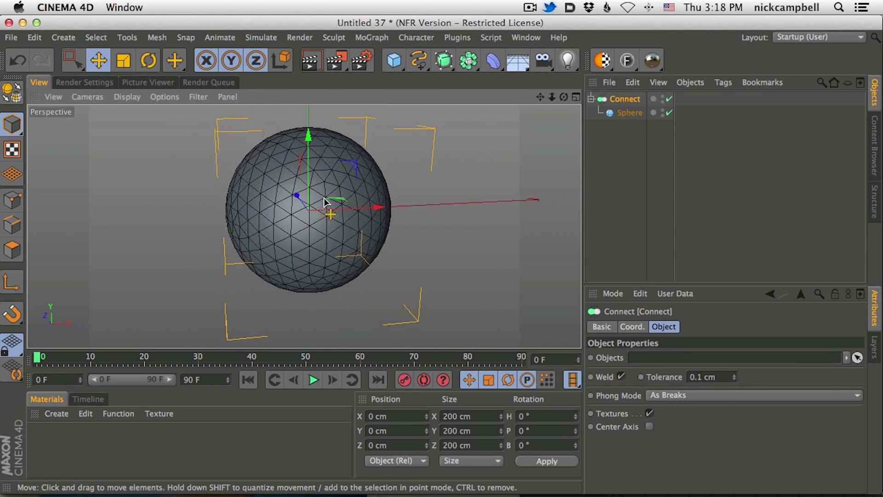
{"action": "scroll", "coordinate": [338, 206], "scroll_direction": "up", "scroll_amount": 2}
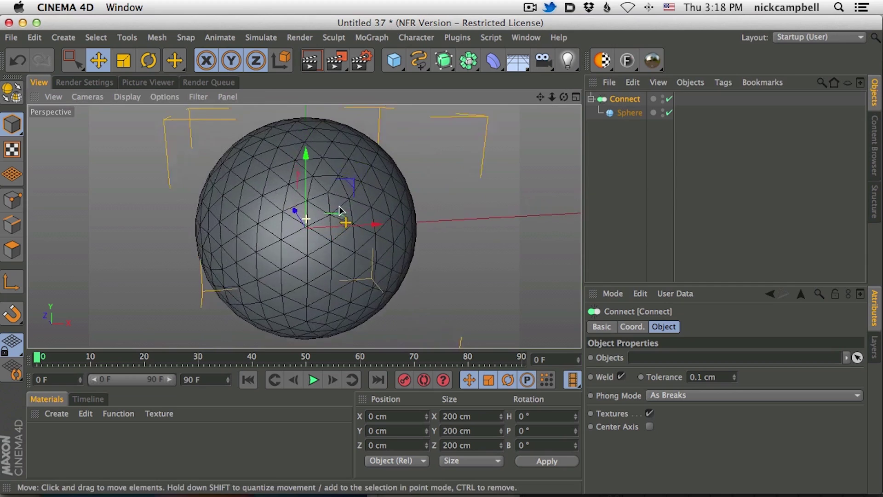
{"action": "scroll", "coordinate": [338, 206], "scroll_direction": "down", "scroll_amount": 2}
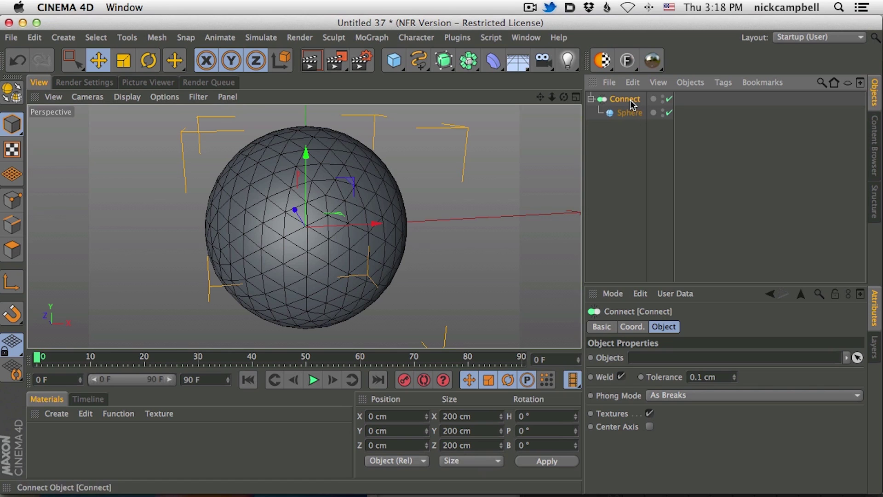
{"action": "left_click_drag", "start_coordinate": [320, 228], "coordinate": [326, 231], "text": "alt"}
{"action": "left_click_drag", "start_coordinate": [735, 376], "coordinate": [760, 357]}
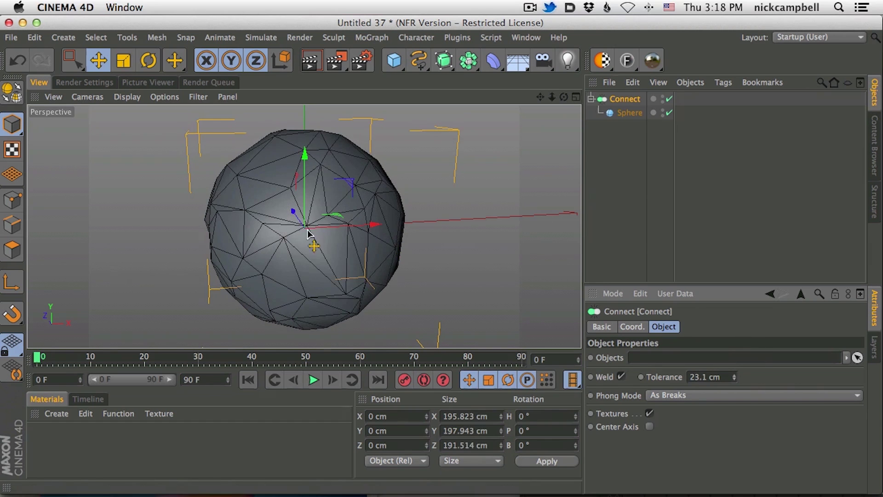
Examine the welded sphere's irregular triangles up close and render the view
{"action": "scroll", "coordinate": [341, 173], "scroll_direction": "up", "scroll_amount": 5}
{"action": "scroll", "coordinate": [334, 192], "scroll_direction": "down", "scroll_amount": 5}
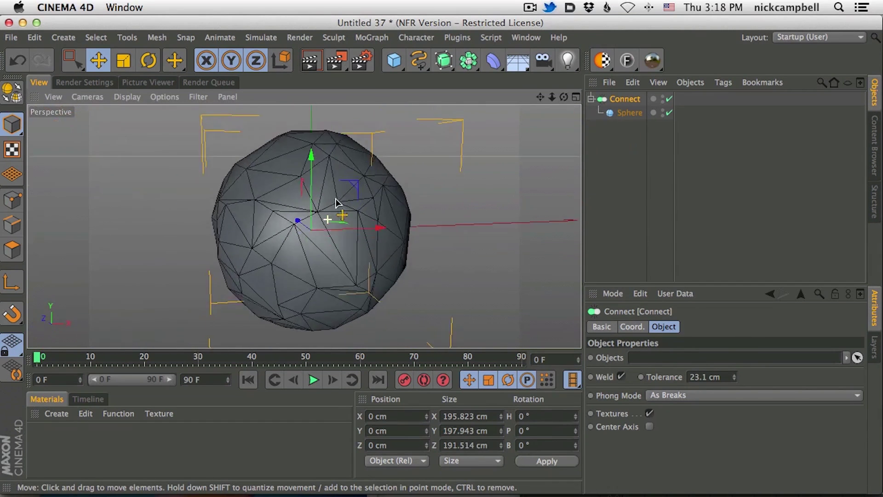
{"action": "left_click", "coordinate": [313, 65]}
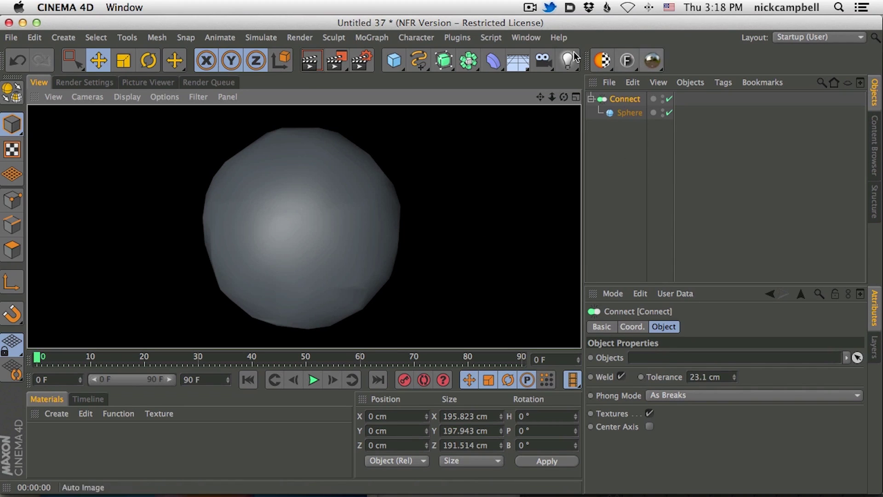
Add a new standard sphere primitive alongside the Connect object
{"action": "left_click", "coordinate": [393, 61]}
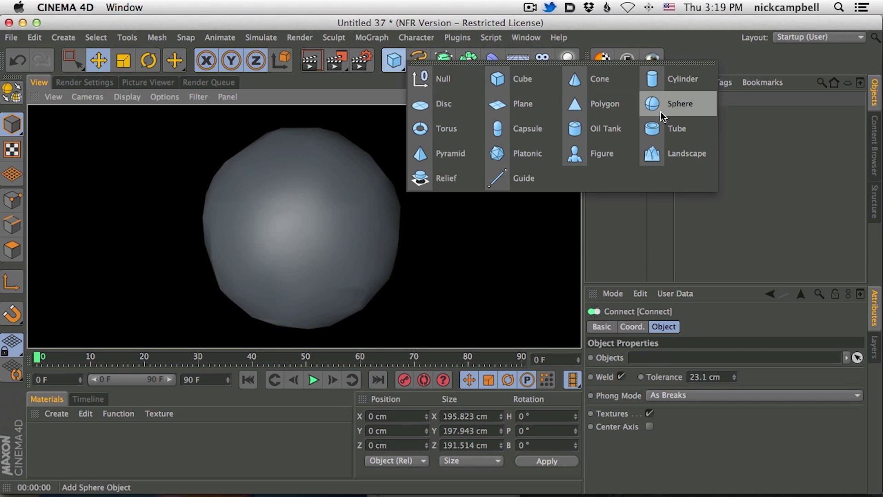
{"action": "left_click", "coordinate": [673, 105]}
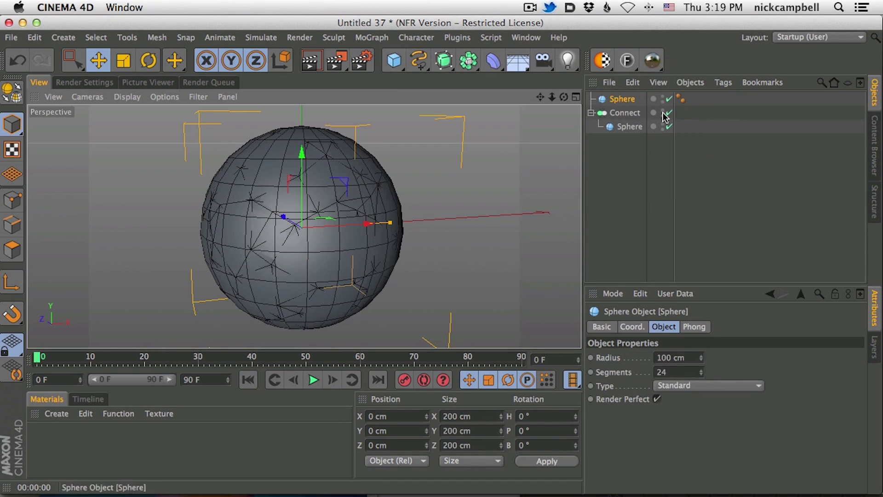
Inspect the extra standard sphere's Phong tag settings and delete that sphere from the scene
{"action": "left_click", "coordinate": [682, 99]}
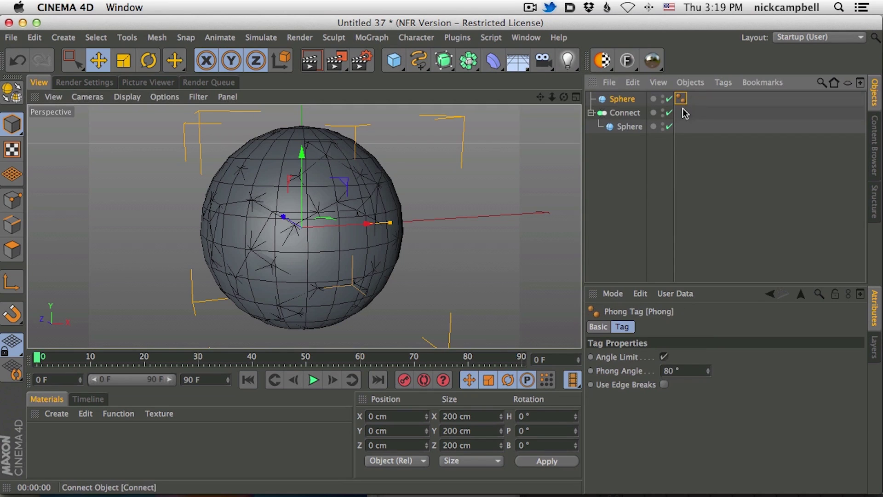
{"action": "left_click", "coordinate": [622, 98]}
{"action": "key", "text": "Delete"}
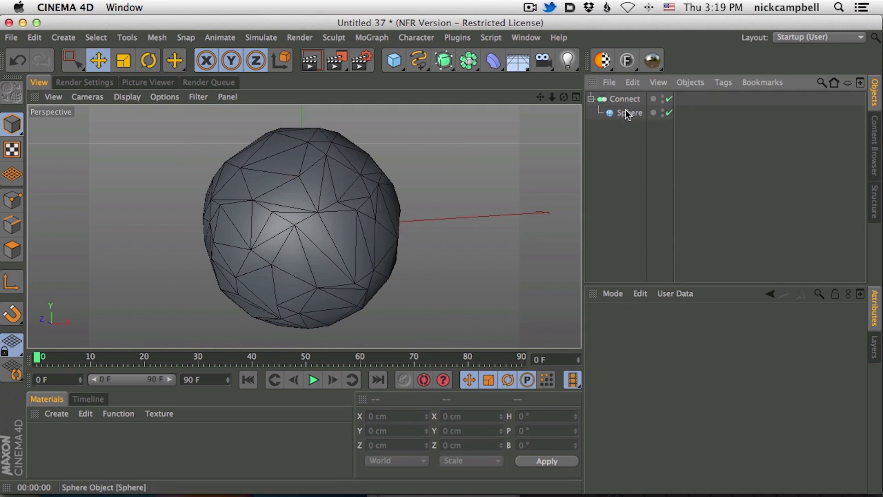
Set the Connect object's Phong Mode to Manual and render the welded sphere from two angles
{"action": "left_click", "coordinate": [630, 113]}
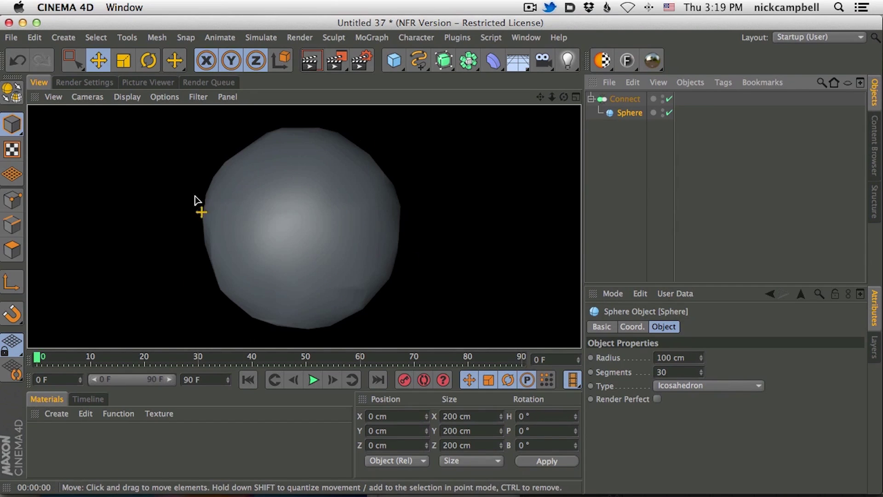
{"action": "left_click", "coordinate": [624, 105]}
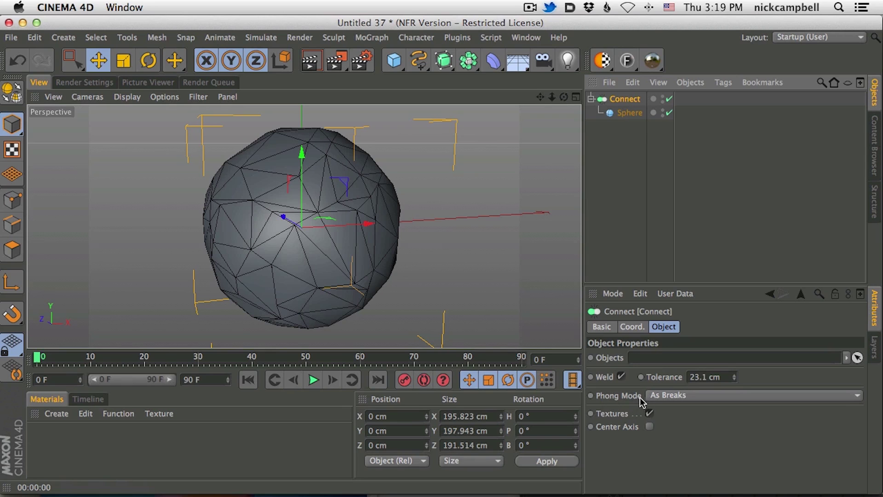
{"action": "left_click", "coordinate": [667, 399]}
{"action": "left_click", "coordinate": [294, 189]}
{"action": "left_click_drag", "start_coordinate": [365, 232], "coordinate": [339, 230], "text": "alt"}
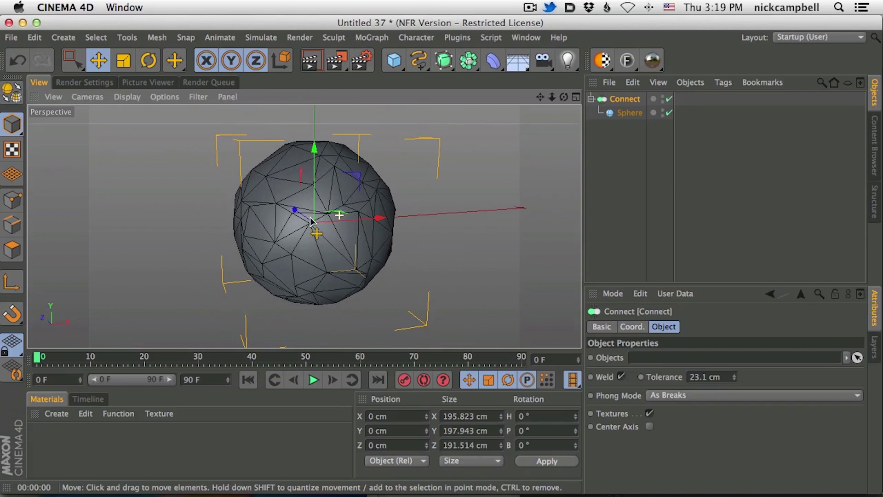
{"action": "left_click", "coordinate": [675, 397]}
{"action": "left_click", "coordinate": [681, 410]}
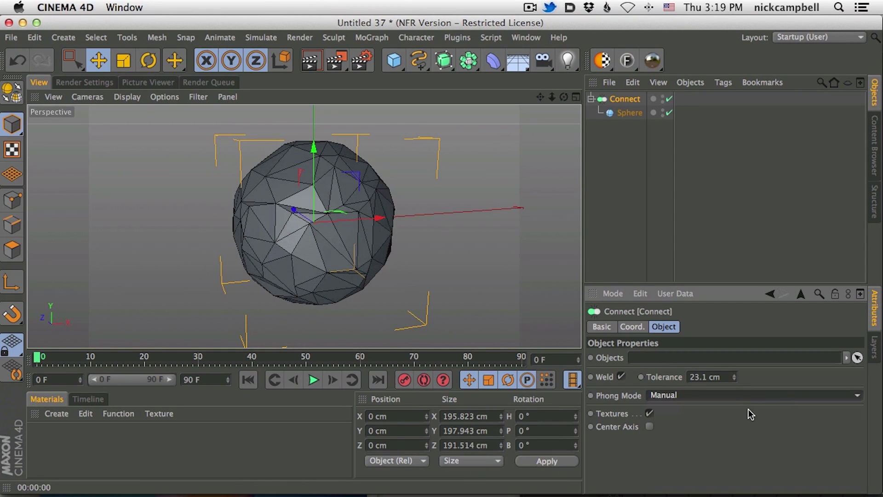
{"action": "left_click", "coordinate": [310, 60]}
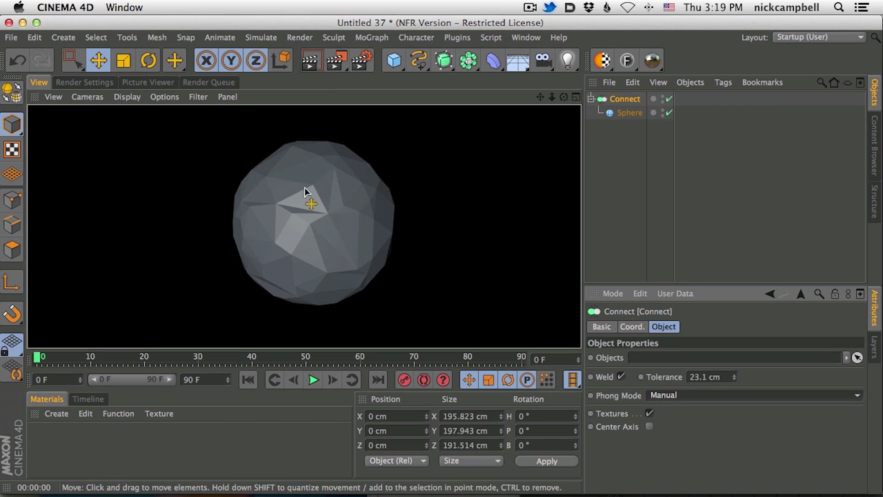
{"action": "left_click", "coordinate": [329, 219]}
{"action": "left_click_drag", "start_coordinate": [581, 244], "coordinate": [322, 217], "text": "alt"}
{"action": "left_click", "coordinate": [305, 62]}
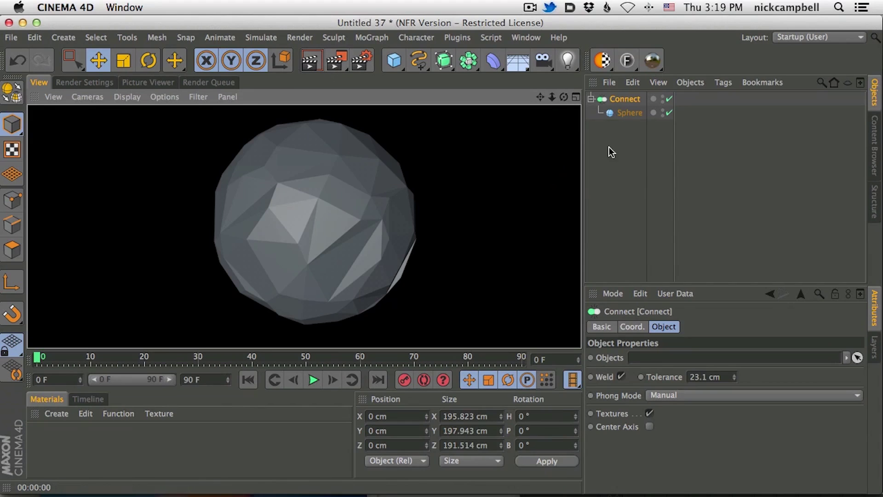
{"action": "left_click", "coordinate": [354, 239]}
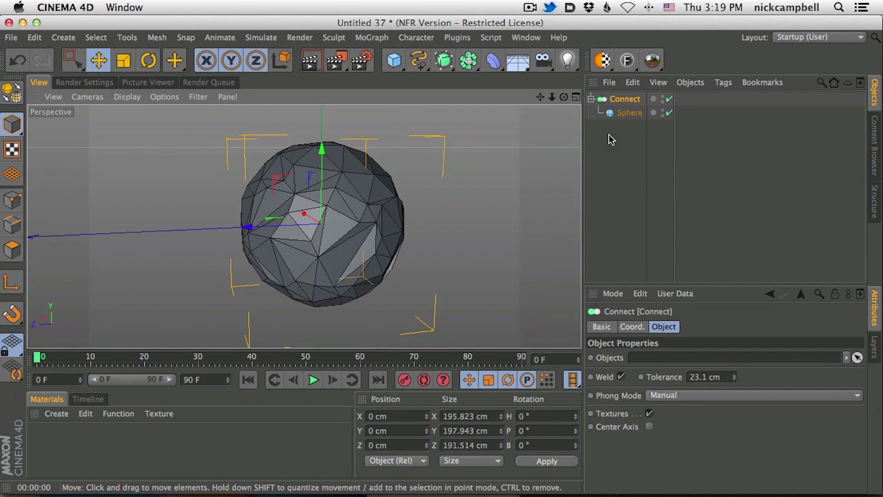
Add a Displacer deformer under the sphere and load a Noise shader into its shading channel
{"action": "left_click", "coordinate": [629, 113]}
{"action": "left_click", "coordinate": [493, 60]}
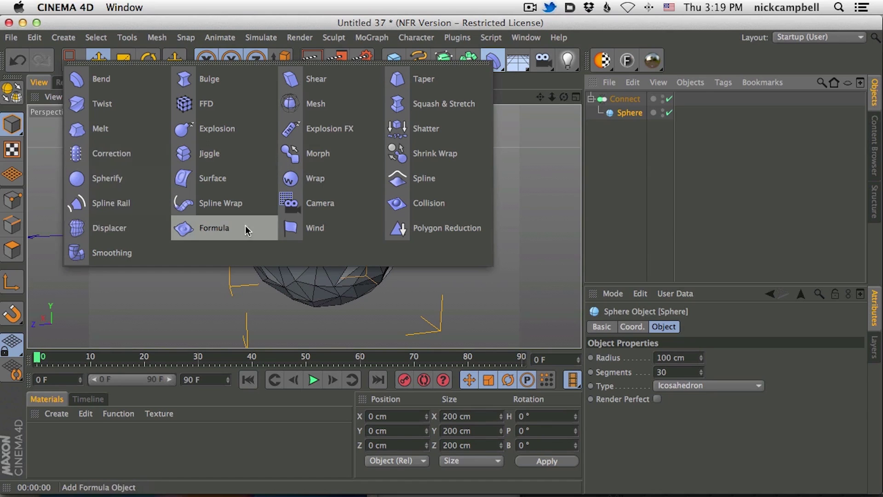
{"action": "left_click", "coordinate": [110, 226]}
{"action": "left_click_drag", "start_coordinate": [625, 126], "coordinate": [626, 127]}
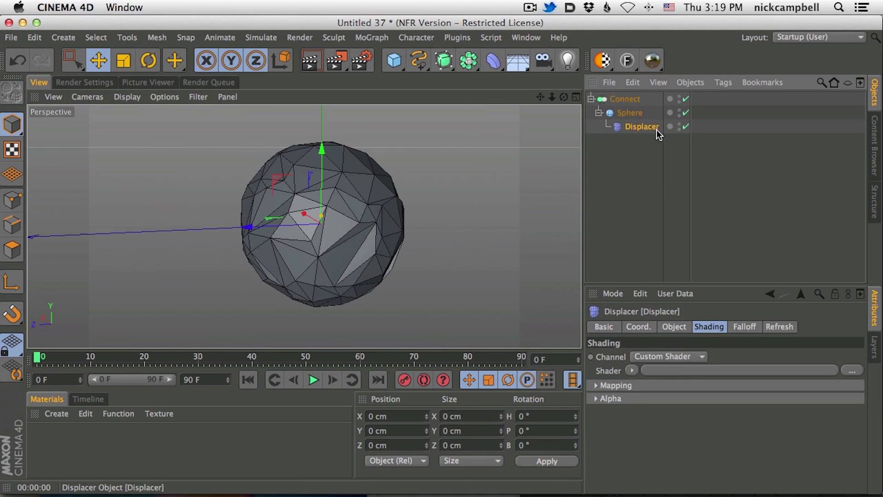
{"action": "left_click", "coordinate": [631, 372]}
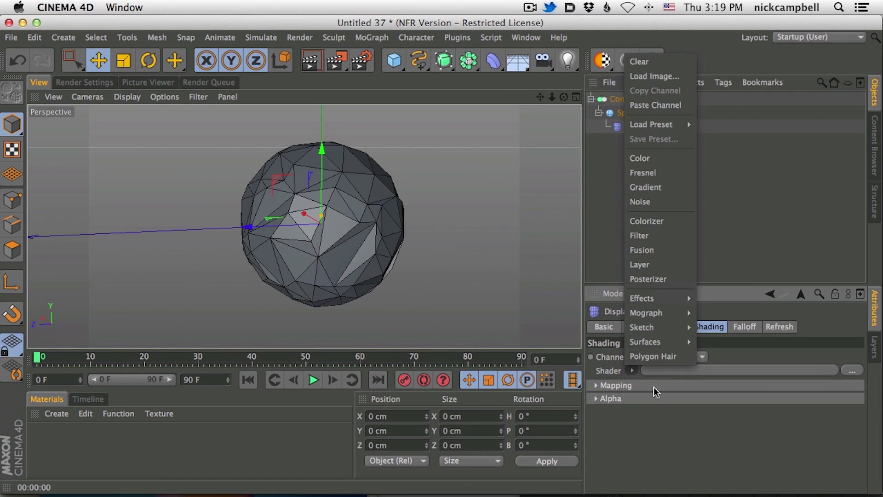
{"action": "left_click", "coordinate": [670, 200]}
Set the Displacer's height to 184 cm and render the spiky shape
{"action": "left_click", "coordinate": [673, 326]}
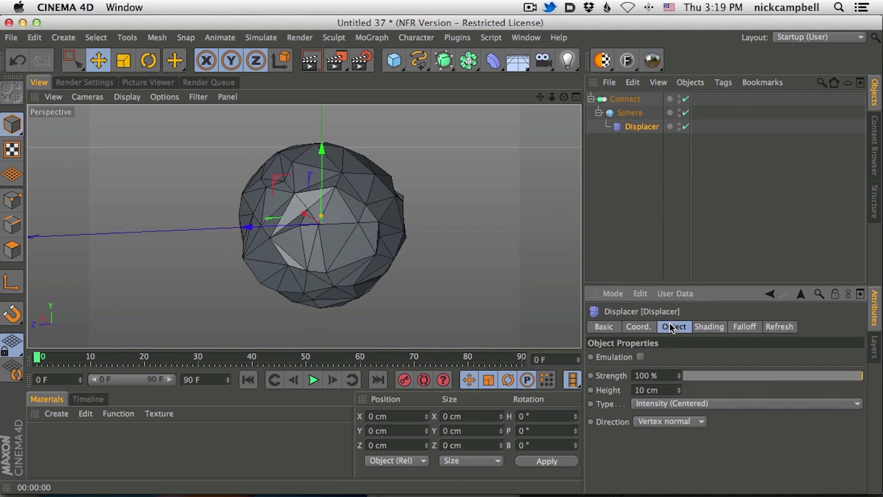
{"action": "left_click_drag", "start_coordinate": [680, 390], "coordinate": [730, 276]}
{"action": "scroll", "coordinate": [344, 230], "scroll_direction": "down", "scroll_amount": 3}
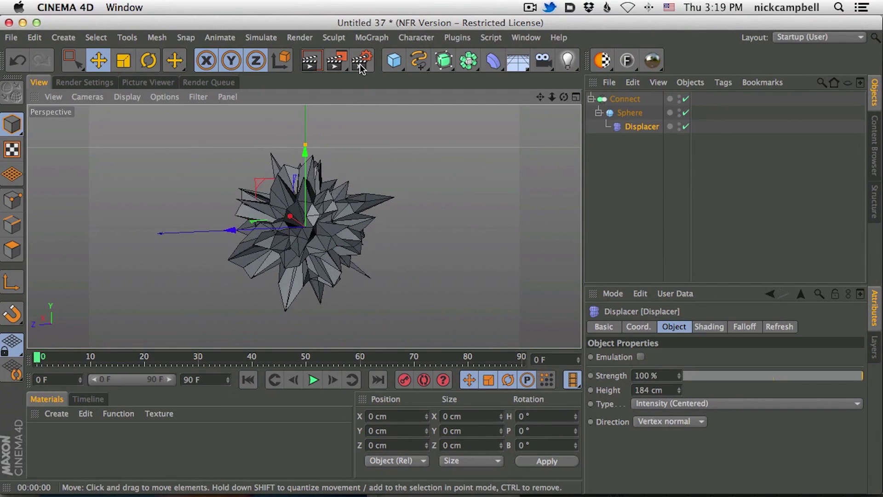
{"action": "left_click", "coordinate": [314, 64]}
{"action": "left_click", "coordinate": [620, 183]}
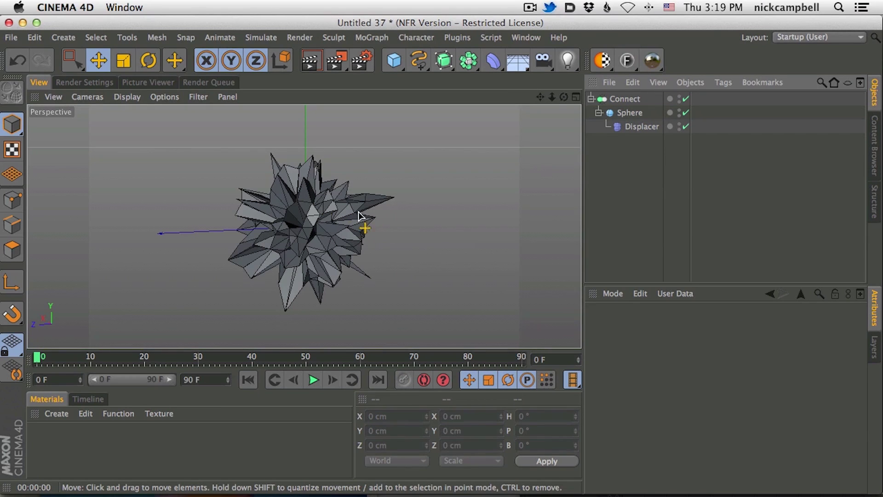
Add a Symmetry object, make Connect its child, and set the mirror plane to XY
{"action": "left_click", "coordinate": [469, 61]}
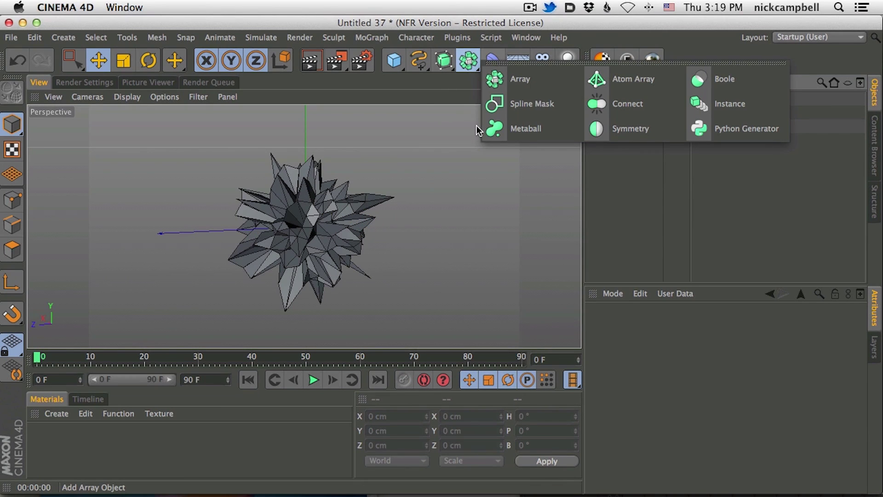
{"action": "left_click", "coordinate": [650, 128]}
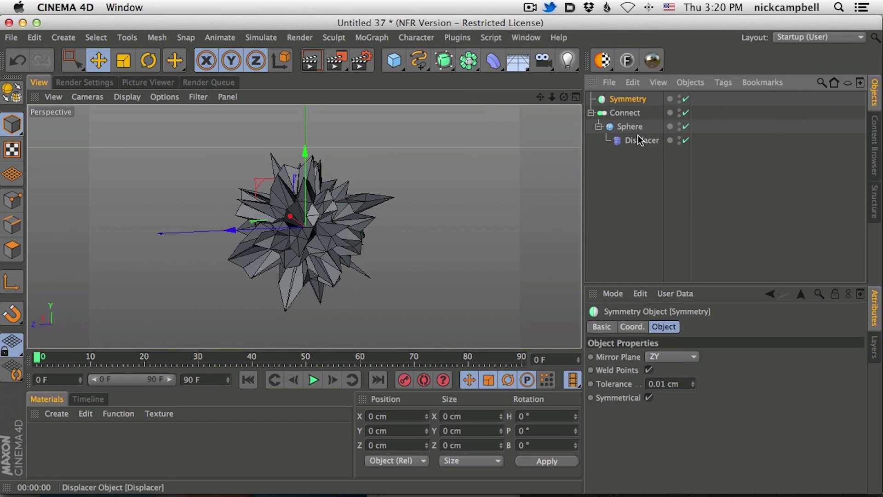
{"action": "left_click_drag", "start_coordinate": [631, 113], "coordinate": [633, 99]}
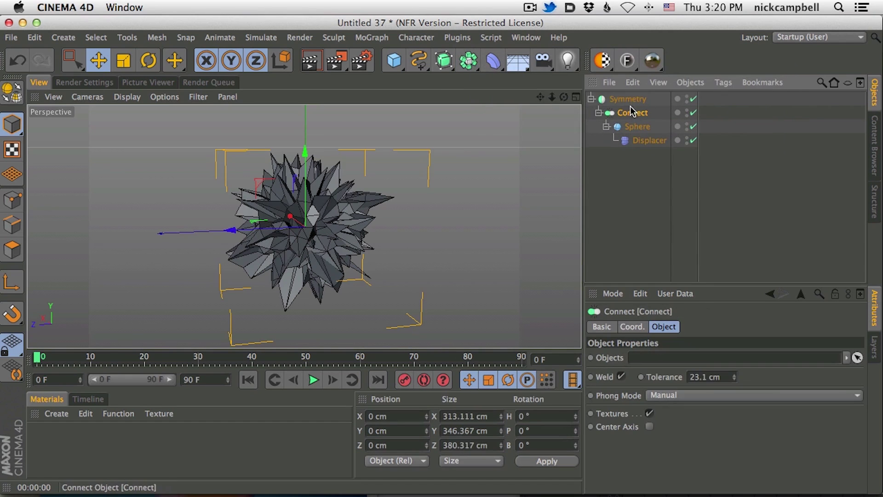
{"action": "left_click", "coordinate": [631, 99]}
{"action": "left_click", "coordinate": [664, 355]}
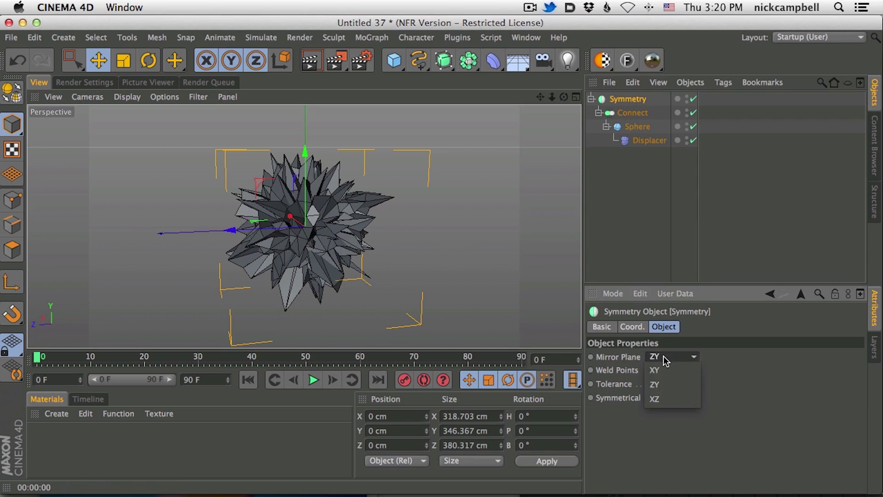
{"action": "left_click", "coordinate": [664, 368]}
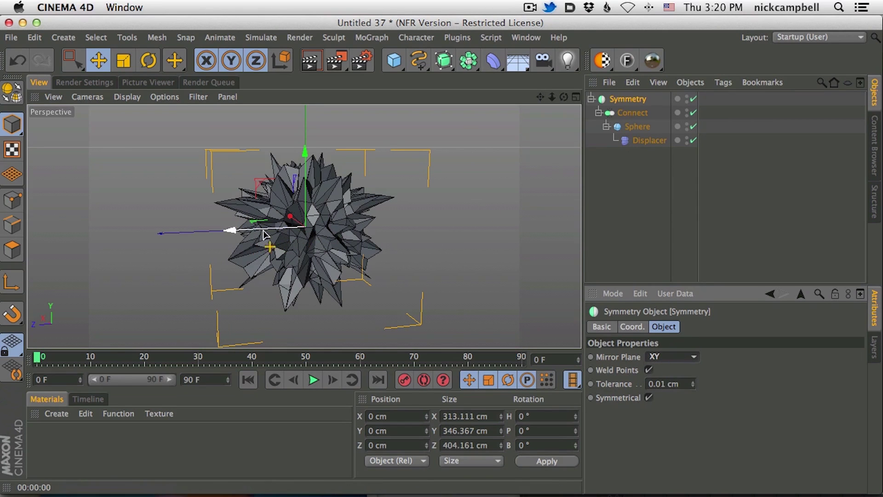
Move the Connect object to about -146 cm in Z inside the Symmetry and render the mirrored shape
{"action": "left_click", "coordinate": [612, 113]}
{"action": "left_click_drag", "start_coordinate": [252, 232], "coordinate": [304, 234]}
{"action": "mouse_move", "coordinate": [304, 234]}
{"action": "left_mouse_down", "text": "alt"}
{"action": "mouse_move", "coordinate": [299, 242]}
{"action": "mouse_move", "coordinate": [241, 223]}
{"action": "mouse_move", "coordinate": [290, 209]}
{"action": "mouse_move", "coordinate": [321, 222]}
{"action": "mouse_move", "coordinate": [295, 226]}
{"action": "mouse_move", "coordinate": [325, 232]}
{"action": "mouse_move", "coordinate": [297, 226]}
{"action": "mouse_move", "coordinate": [307, 228]}
{"action": "left_mouse_up", "text": "alt"}
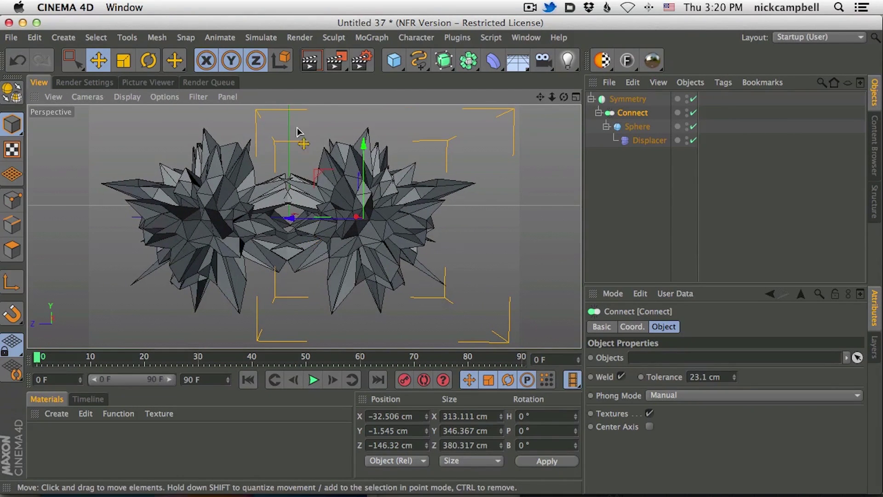
{"action": "left_click", "coordinate": [314, 60]}
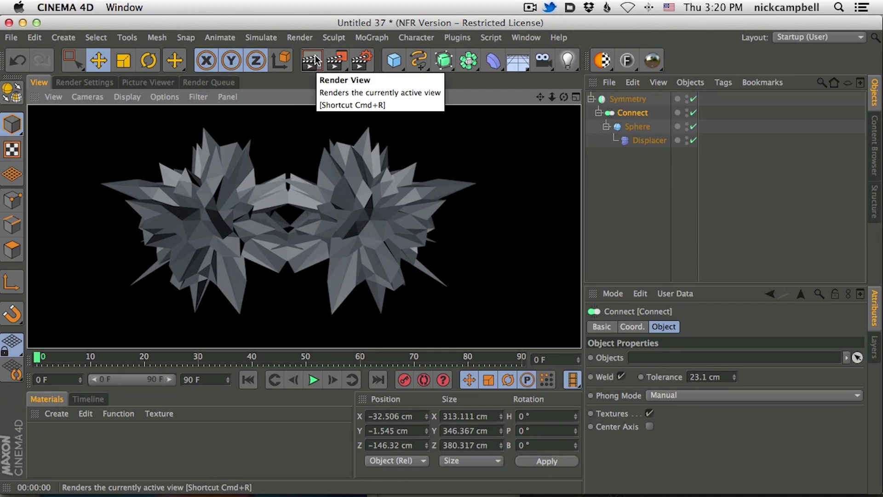
{"action": "left_click", "coordinate": [528, 197]}
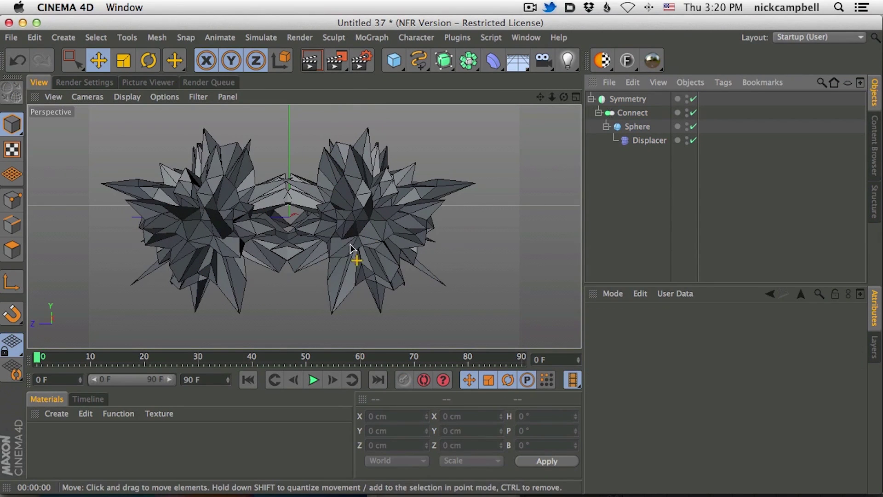
{"action": "scroll", "coordinate": [281, 225], "scroll_direction": "down", "scroll_amount": 1}
{"action": "scroll", "coordinate": [294, 230], "scroll_direction": "up", "scroll_amount": 2}
{"action": "scroll", "coordinate": [305, 233], "scroll_direction": "up", "scroll_amount": 2}
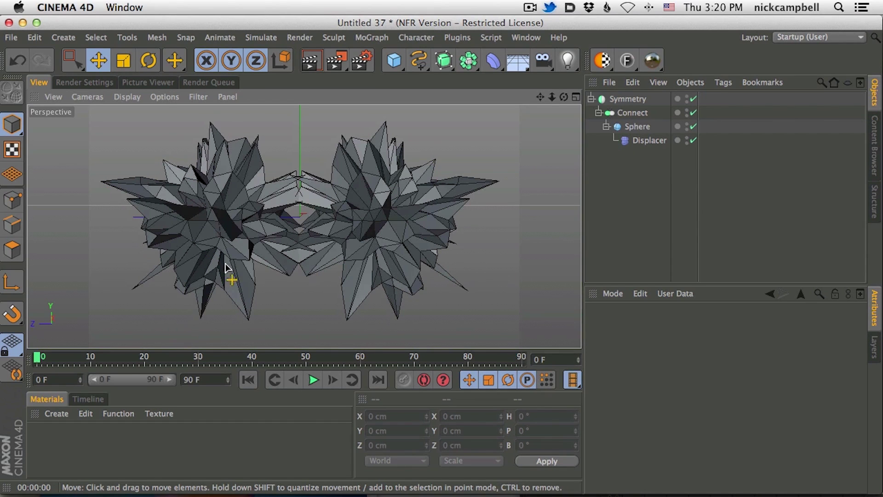
{"action": "left_click_drag", "start_coordinate": [330, 266], "coordinate": [207, 165], "text": "alt"}
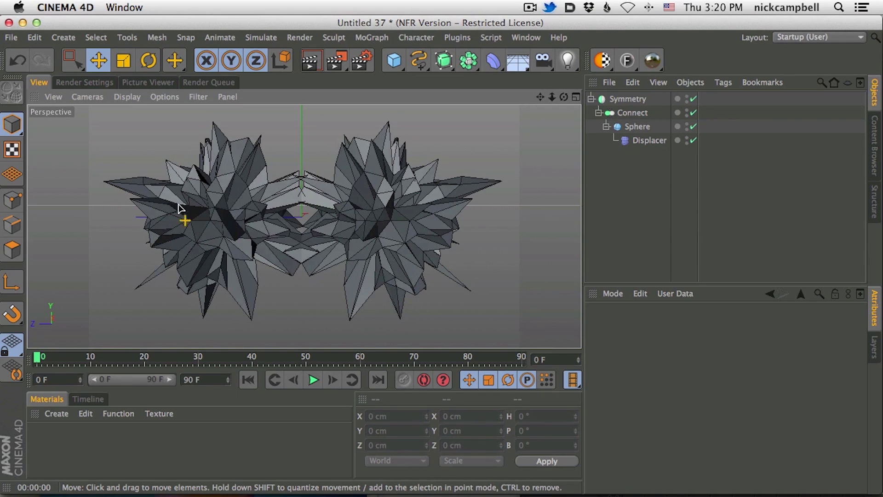
Create a new material and assign it to the Symmetry object
{"action": "left_click", "coordinate": [55, 413]}
{"action": "left_click", "coordinate": [115, 291]}
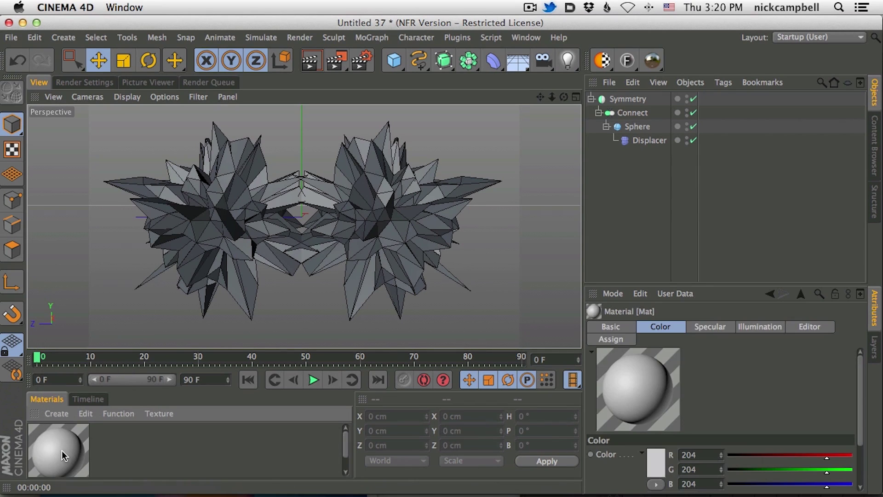
{"action": "left_click_drag", "start_coordinate": [633, 115], "coordinate": [634, 112]}
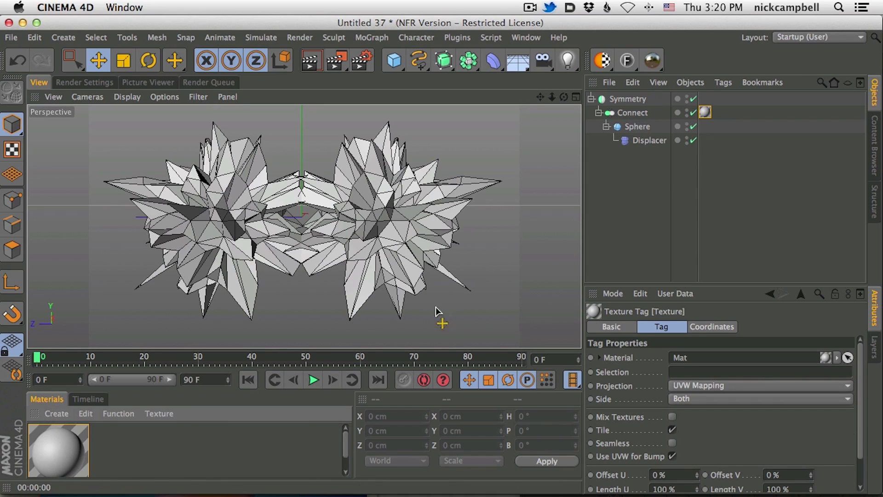
{"action": "left_click_drag", "start_coordinate": [705, 113], "coordinate": [651, 101]}
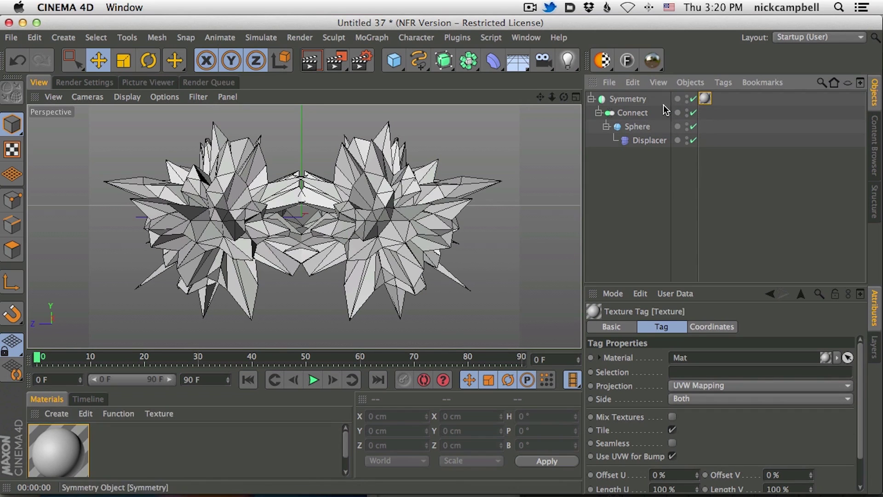
{"action": "left_click_drag", "start_coordinate": [706, 99], "coordinate": [705, 112]}
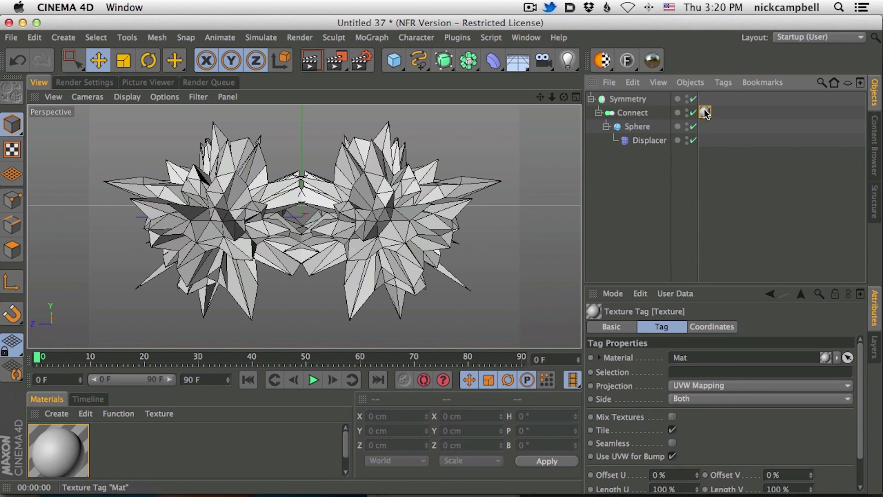
{"action": "left_click_drag", "start_coordinate": [620, 96], "coordinate": [622, 97]}
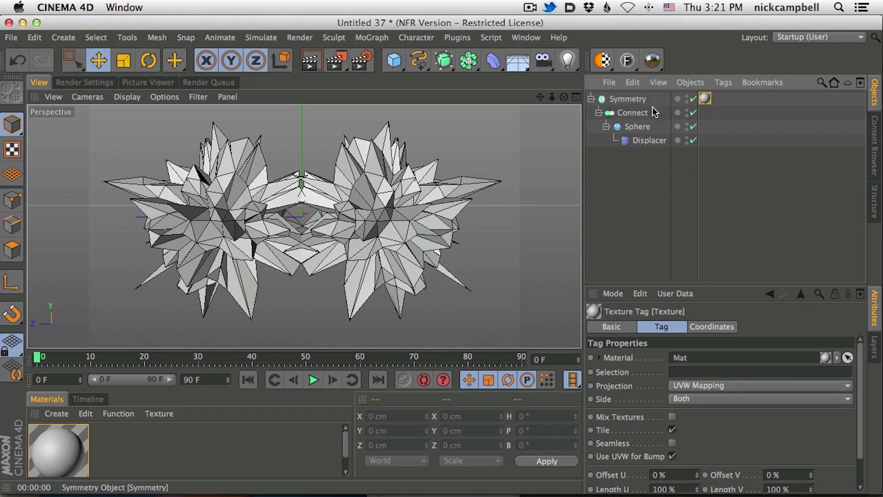
Load a Gradient shader as the new material's Color texture and open the gradient's shader properties
{"action": "left_click", "coordinate": [56, 413]}
{"action": "left_click", "coordinate": [65, 452]}
{"action": "double_click", "coordinate": [65, 450]}
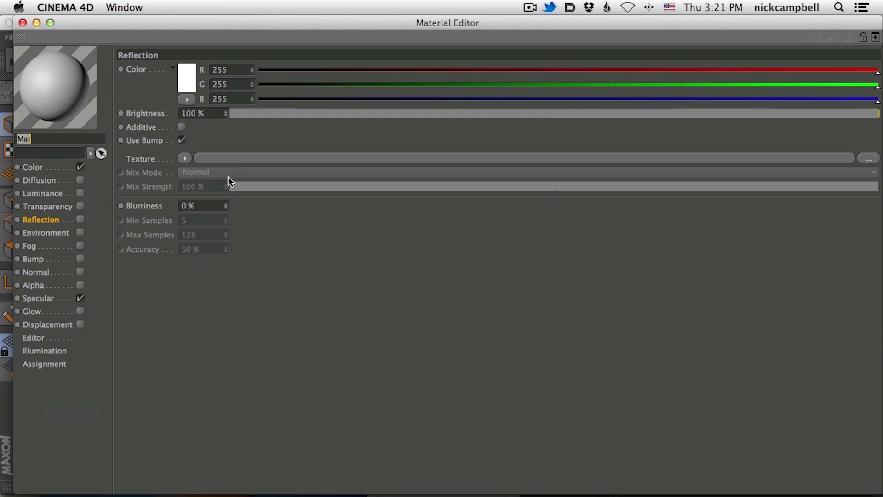
{"action": "left_click", "coordinate": [48, 22]}
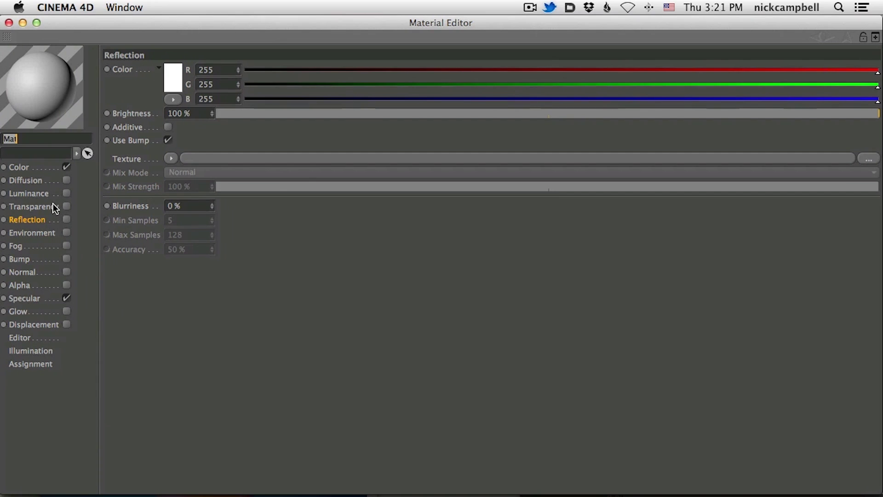
{"action": "left_click", "coordinate": [43, 168]}
{"action": "left_click", "coordinate": [169, 132]}
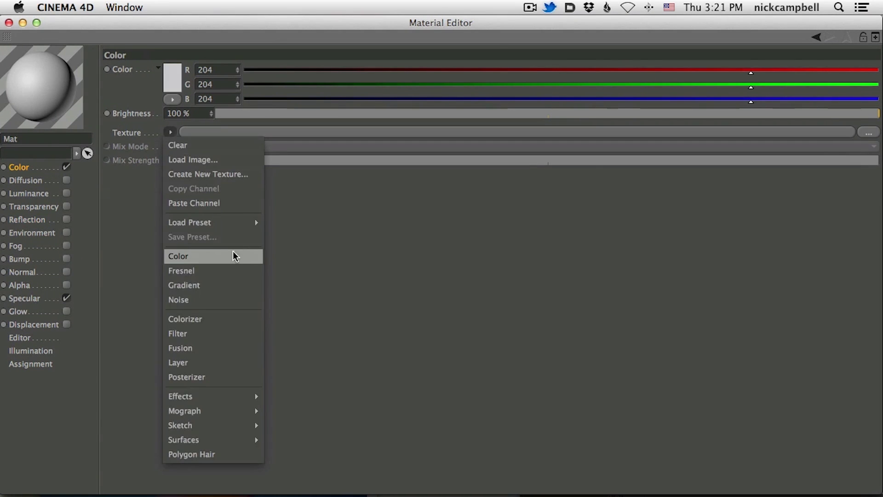
{"action": "left_click", "coordinate": [229, 286]}
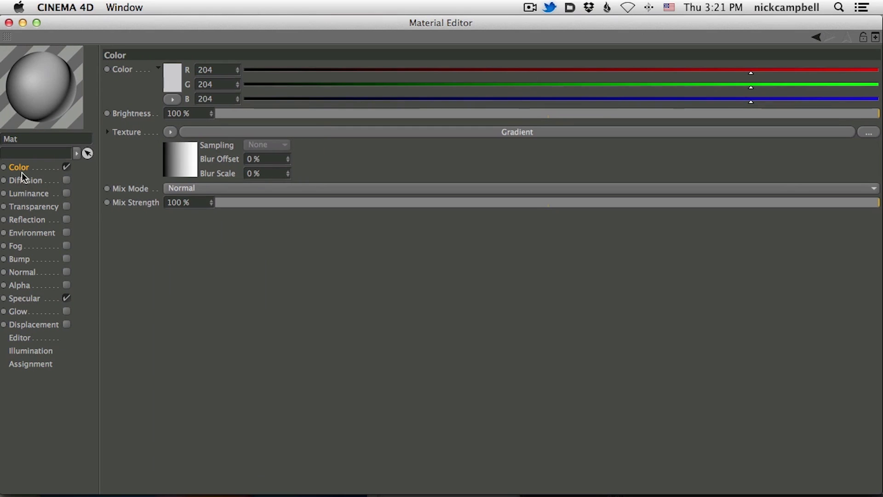
{"action": "left_click", "coordinate": [313, 134]}
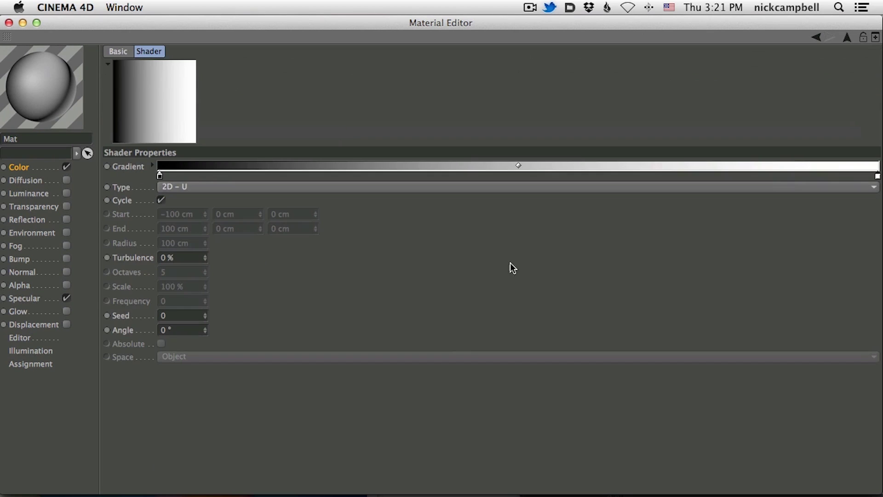
Recolor the gradient's black starting knot to a saturated orange
{"action": "double_click", "coordinate": [159, 175]}
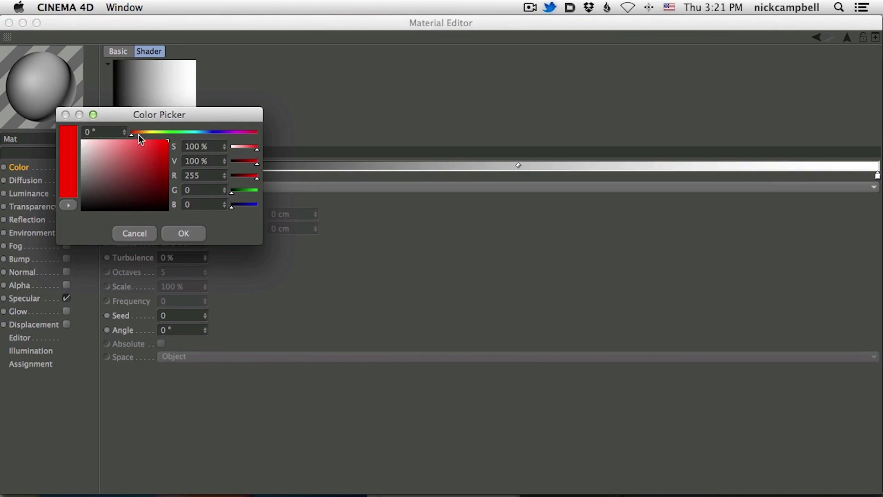
{"action": "left_click_drag", "start_coordinate": [139, 134], "coordinate": [142, 131]}
{"action": "left_click", "coordinate": [188, 233]}
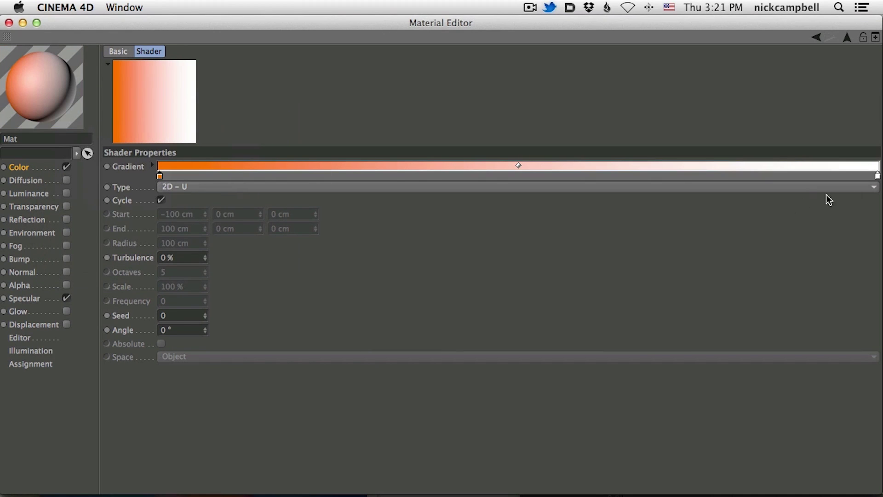
Recolor the gradient's white end knot to magenta with a hue of 304° and close the Material Editor
{"action": "double_click", "coordinate": [877, 176]}
{"action": "left_click", "coordinate": [786, 142]}
{"action": "left_click_drag", "start_coordinate": [869, 132], "coordinate": [859, 133]}
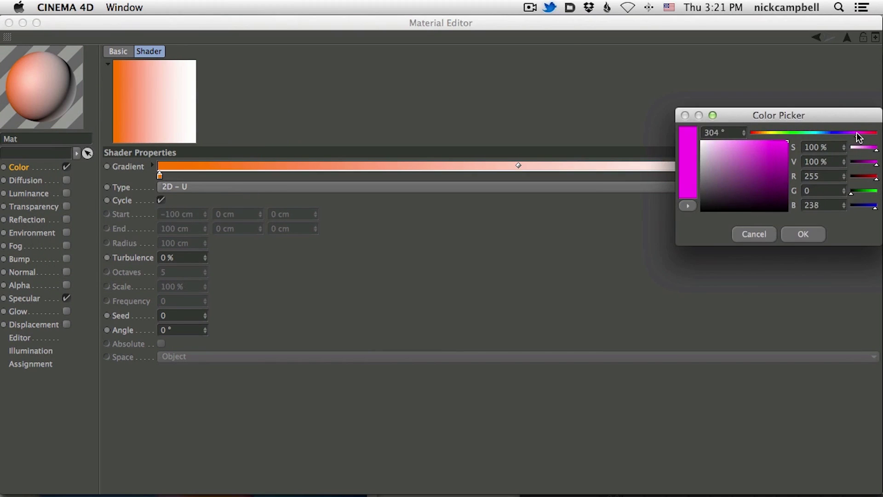
{"action": "left_click", "coordinate": [810, 236]}
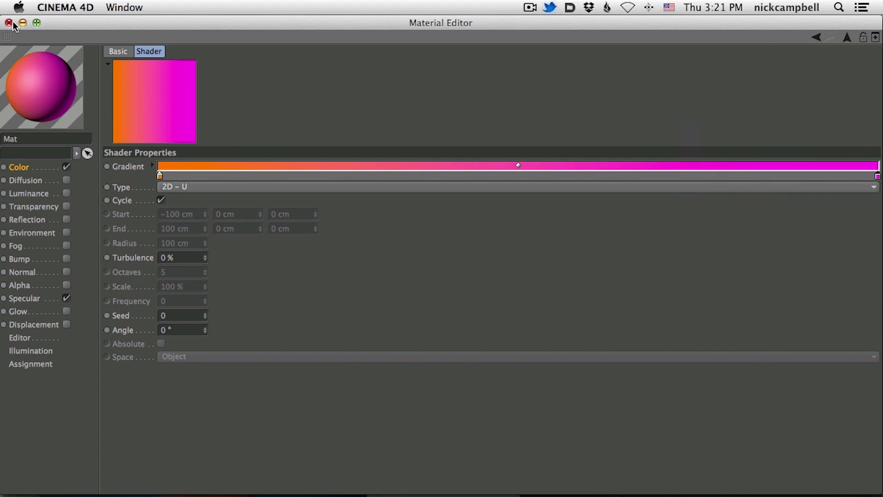
{"action": "left_click", "coordinate": [9, 23]}
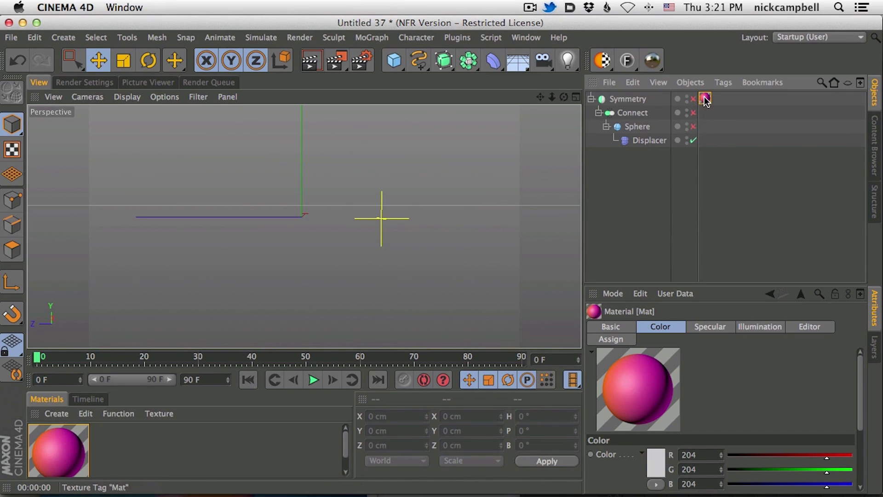
Enable the Sphere and move the gradient texture tag from the Symmetry object onto the Sphere
{"action": "left_click", "coordinate": [693, 126]}
{"action": "left_click_drag", "start_coordinate": [649, 130], "coordinate": [660, 133]}
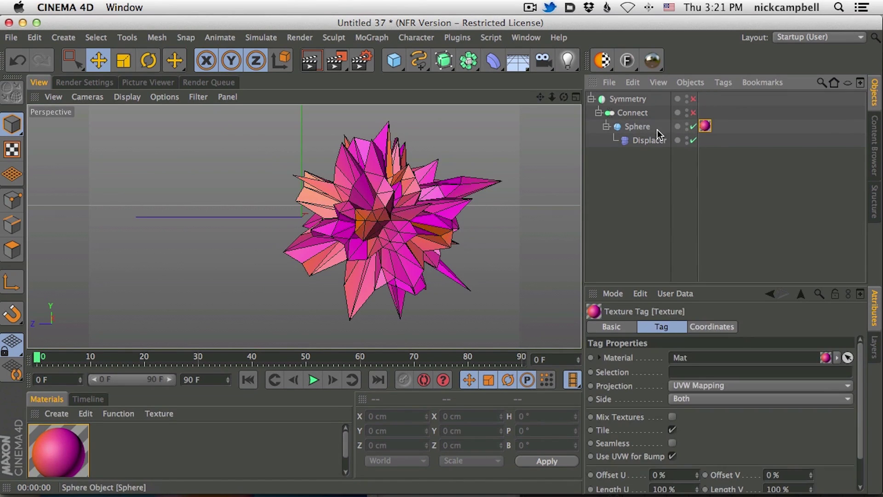
Disable the Displacer, render the undisplaced textured sphere, and select the Sphere object
{"action": "left_click", "coordinate": [693, 140]}
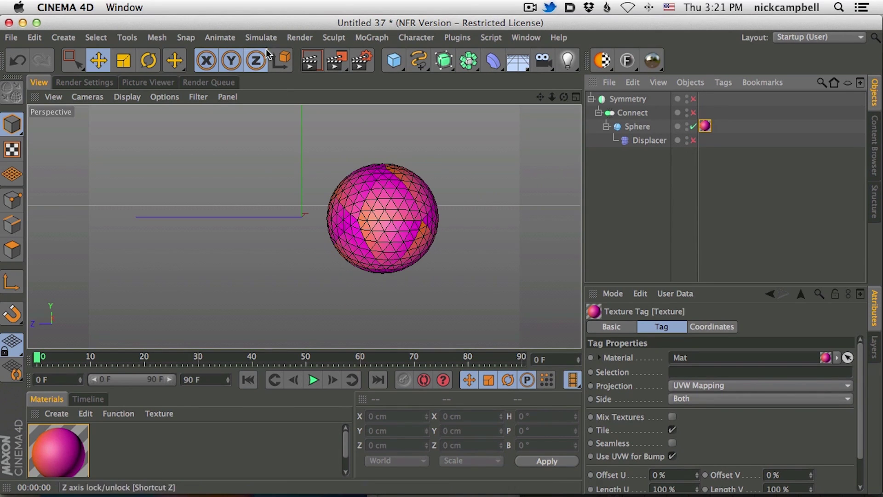
{"action": "left_click", "coordinate": [311, 63]}
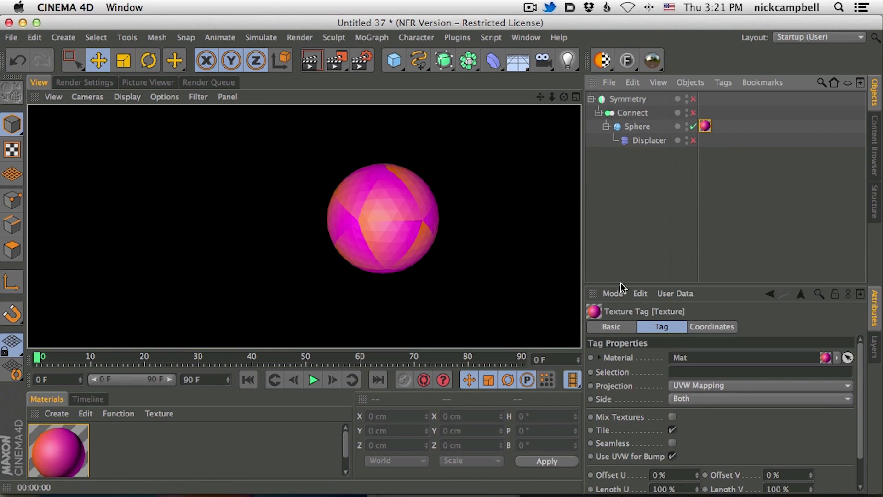
{"action": "left_click", "coordinate": [638, 127]}
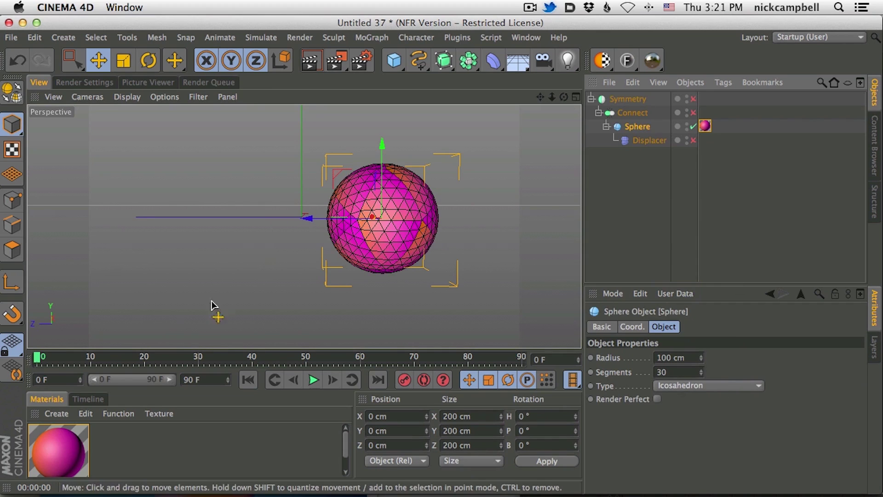
Enable the Displacer, Connect and Symmetry objects and render the mirrored textured shape
{"action": "left_click", "coordinate": [693, 141]}
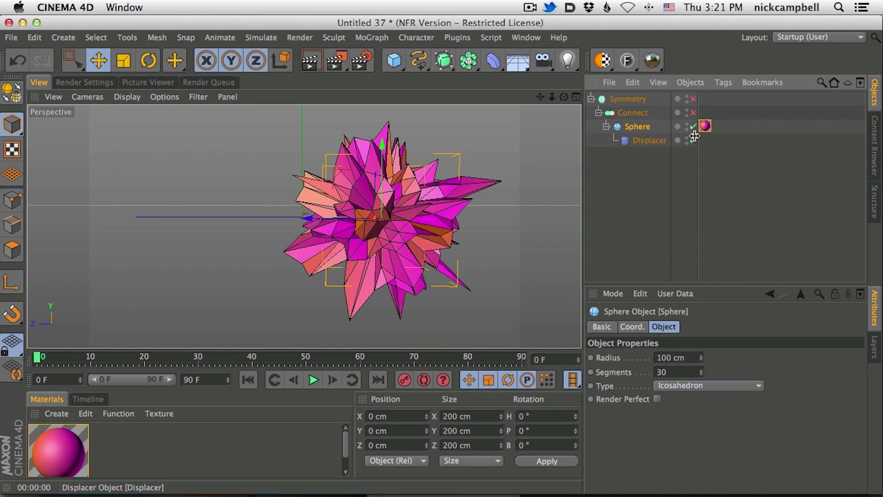
{"action": "left_click", "coordinate": [693, 113]}
{"action": "left_click", "coordinate": [694, 98]}
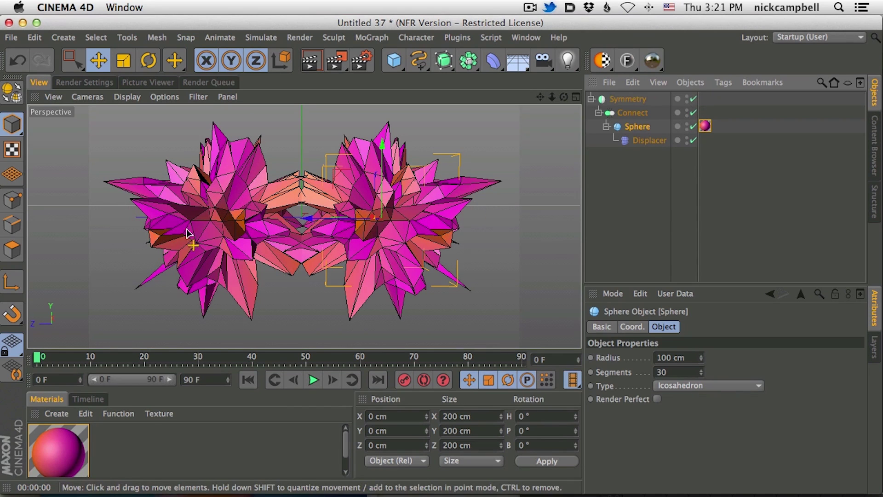
{"action": "left_click", "coordinate": [308, 62]}
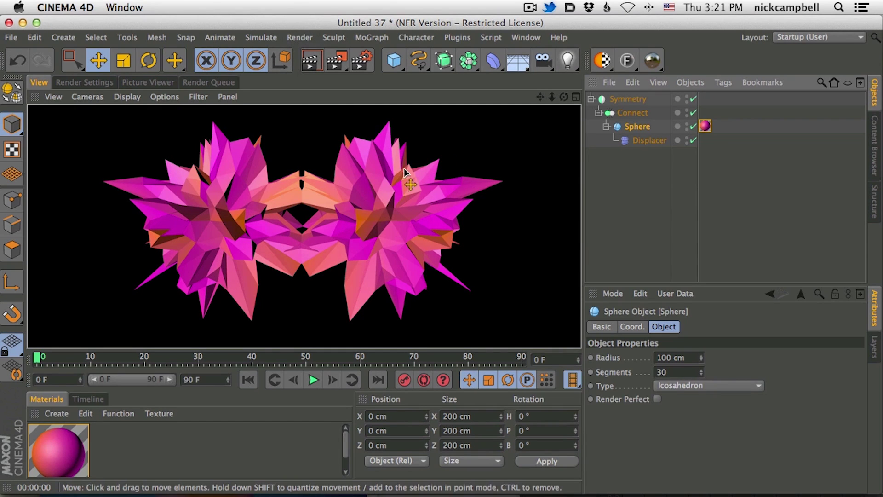
Add a muted blue knot with a hue of 223° near the gradient's middle and render the shape
{"action": "double_click", "coordinate": [61, 447]}
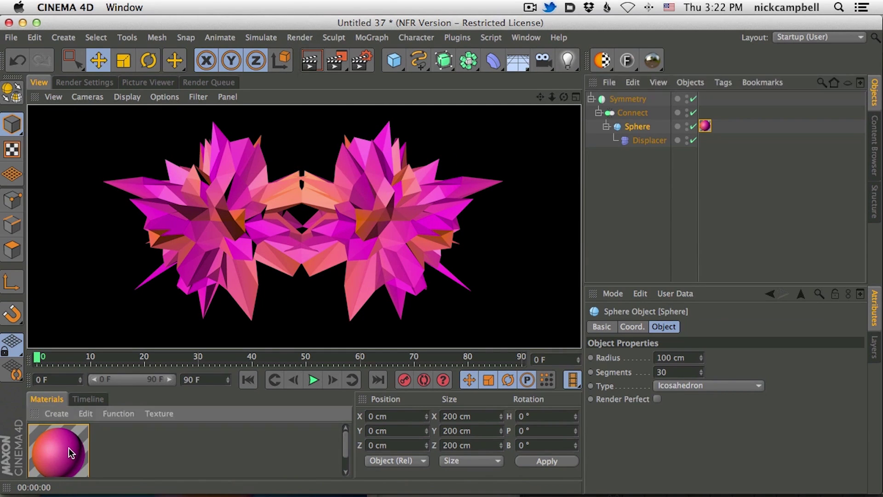
{"action": "left_click", "coordinate": [258, 132]}
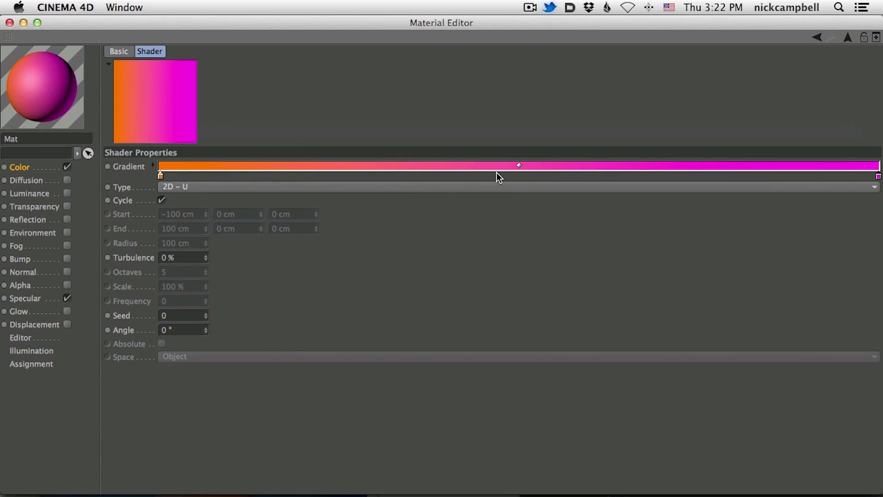
{"action": "left_click_drag", "start_coordinate": [161, 176], "coordinate": [550, 178], "text": "ctrl"}
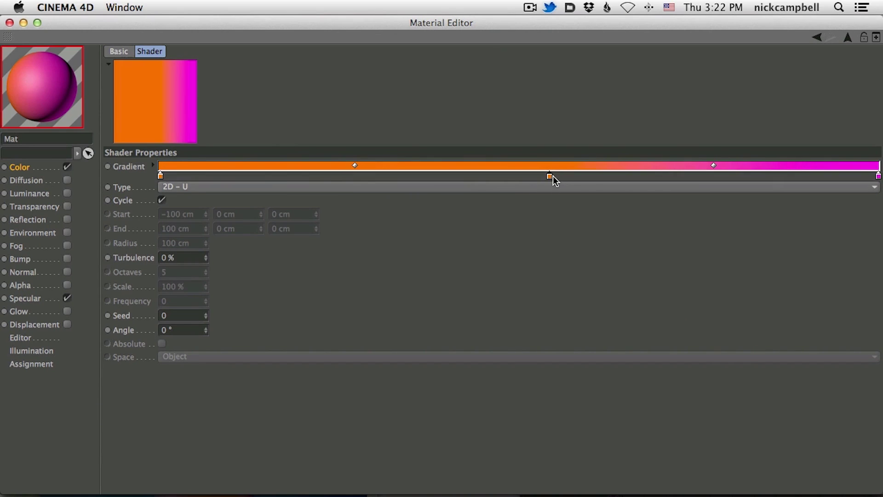
{"action": "double_click", "coordinate": [550, 176]}
{"action": "left_click_drag", "start_coordinate": [603, 134], "coordinate": [600, 135]}
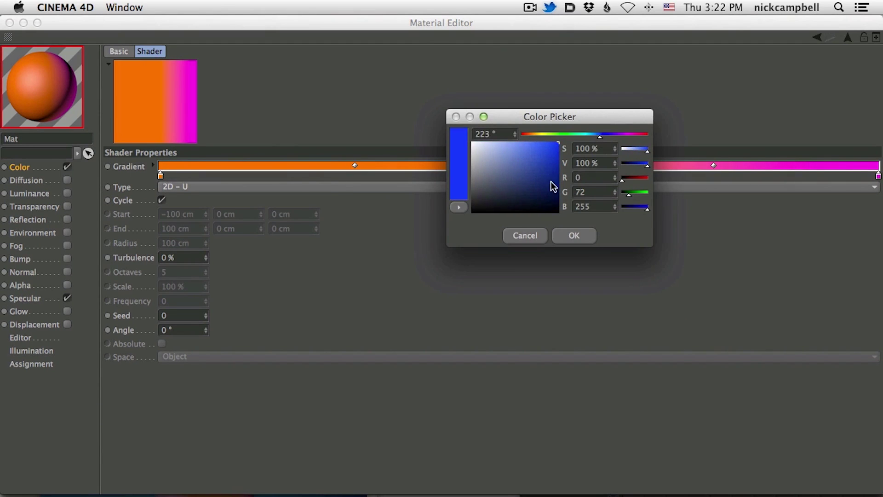
{"action": "left_click_drag", "start_coordinate": [535, 165], "coordinate": [518, 165]}
{"action": "left_click", "coordinate": [575, 236]}
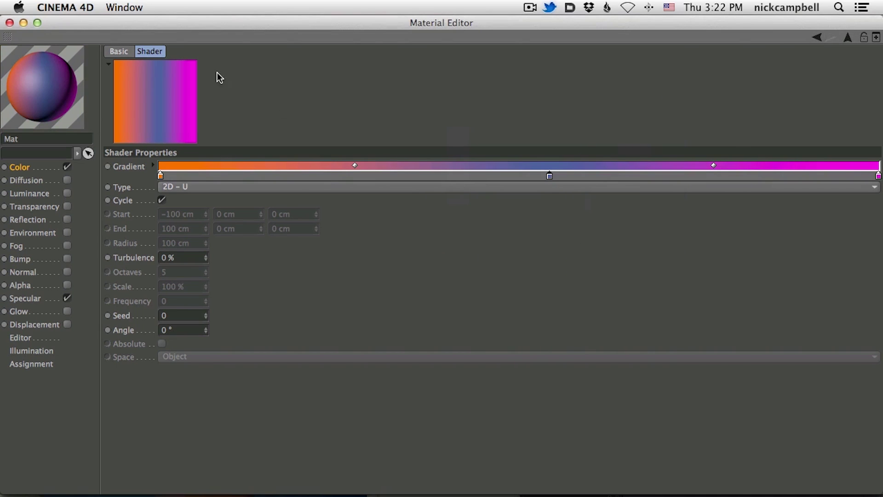
{"action": "left_click", "coordinate": [9, 23]}
{"action": "left_click", "coordinate": [308, 63]}
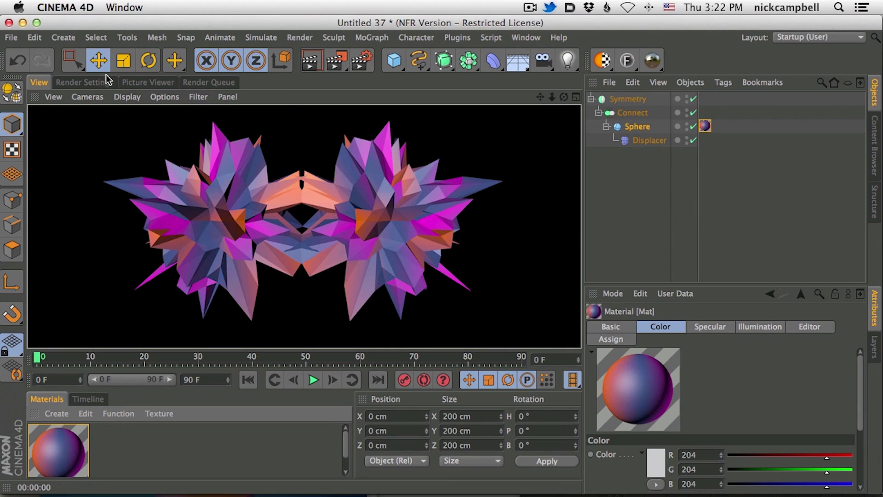
Shrink the Material Editor, place it clear of the mirrored shape, and open the Gradient shader's properties
{"action": "double_click", "coordinate": [64, 451]}
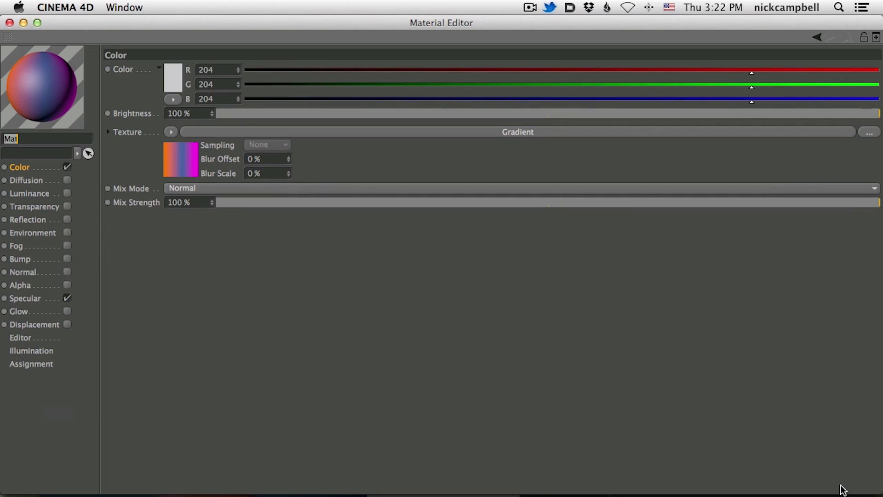
{"action": "left_click_drag", "start_coordinate": [877, 491], "coordinate": [371, 295]}
{"action": "left_click_drag", "start_coordinate": [318, 37], "coordinate": [792, 187]}
{"action": "left_click", "coordinate": [746, 286]}
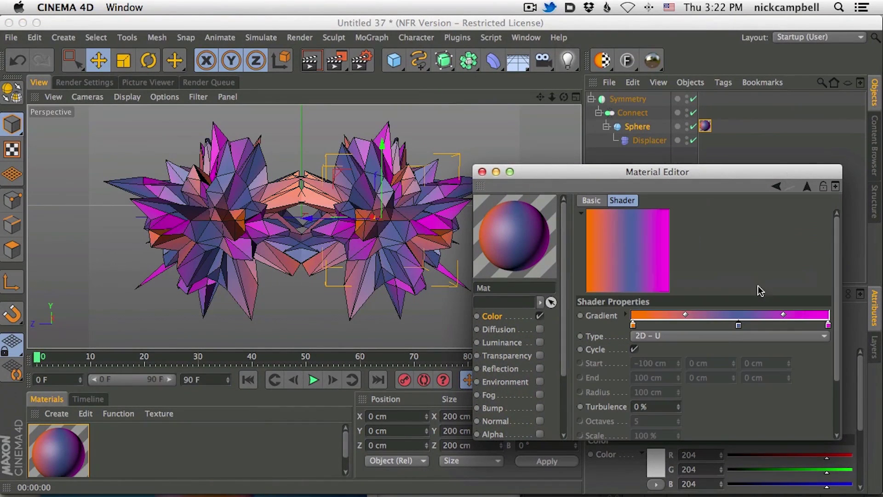
Move the orange, blue and magenta gradient knots closer together, close the Material Editor and render the result
{"action": "left_click_drag", "start_coordinate": [738, 328], "coordinate": [729, 325]}
{"action": "left_click_drag", "start_coordinate": [633, 326], "coordinate": [681, 325]}
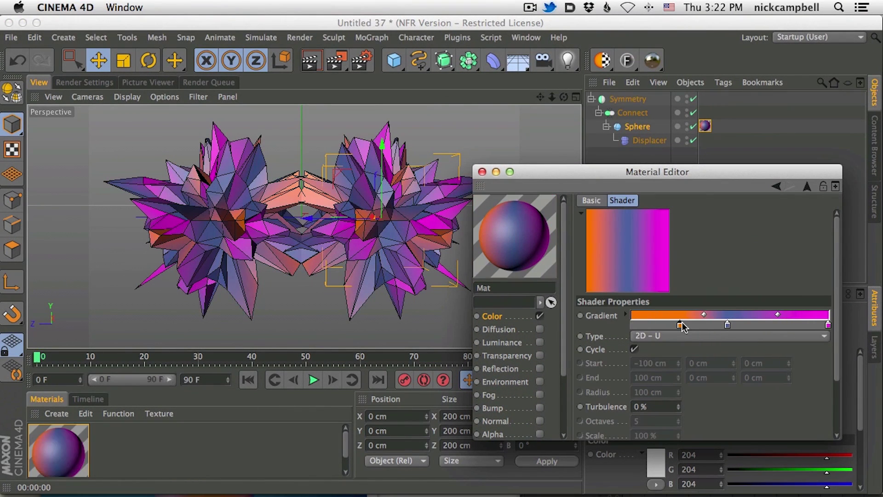
{"action": "left_click_drag", "start_coordinate": [828, 324], "coordinate": [703, 330]}
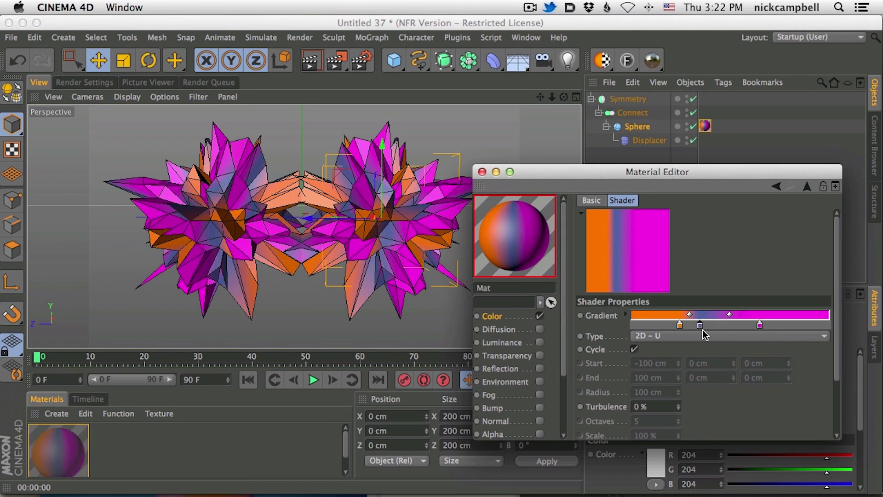
{"action": "left_click", "coordinate": [482, 171]}
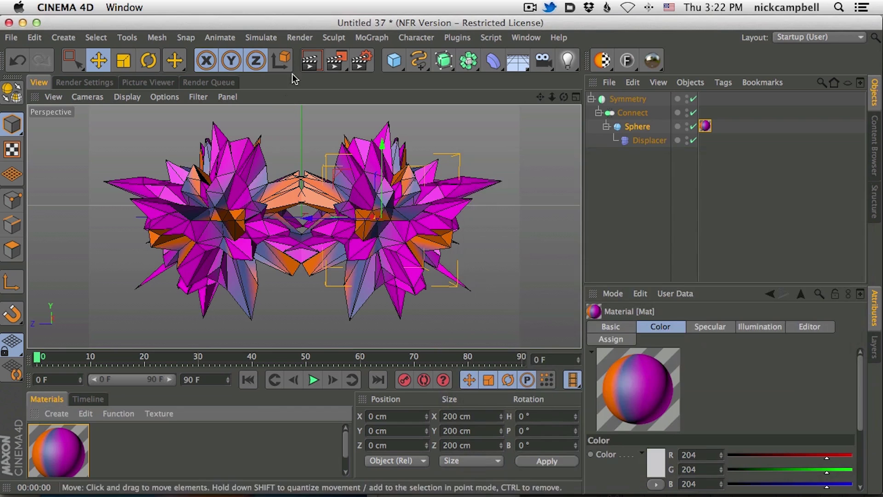
{"action": "left_click", "coordinate": [310, 61]}
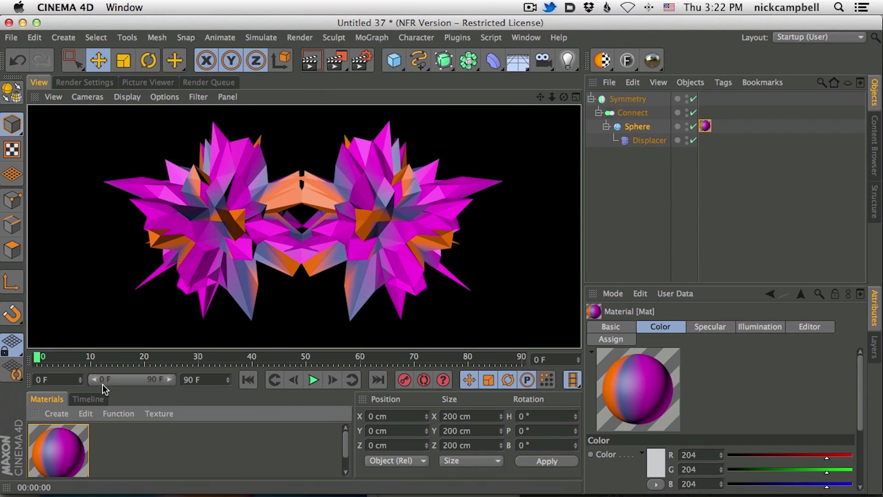
Remove the blue knot from the material's gradient and move the orange and magenta knots back to the ends
{"action": "double_click", "coordinate": [51, 458]}
{"action": "left_click", "coordinate": [464, 202]}
{"action": "left_click_drag", "start_coordinate": [435, 249], "coordinate": [435, 259]}
{"action": "left_click_drag", "start_coordinate": [494, 249], "coordinate": [558, 249]}
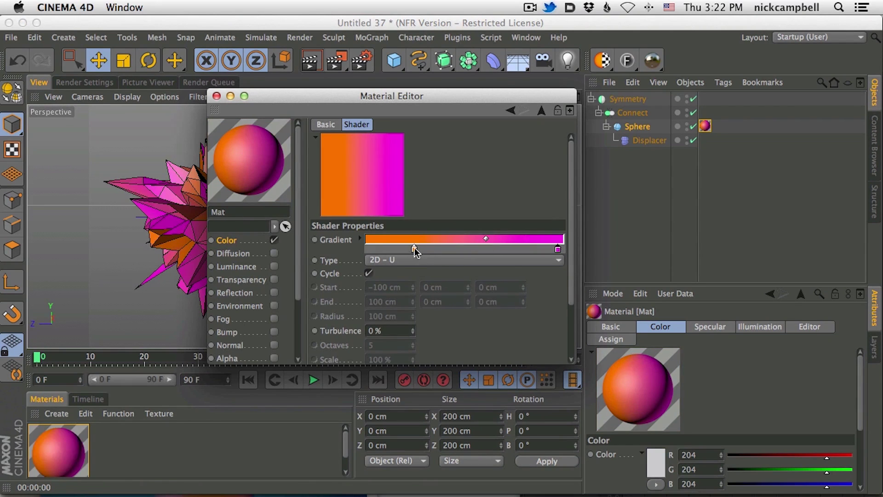
{"action": "left_click_drag", "start_coordinate": [415, 247], "coordinate": [368, 249]}
Try the 2D - V gradient type, return it to 2D - U, and close the Material Editor
{"action": "left_click", "coordinate": [401, 260]}
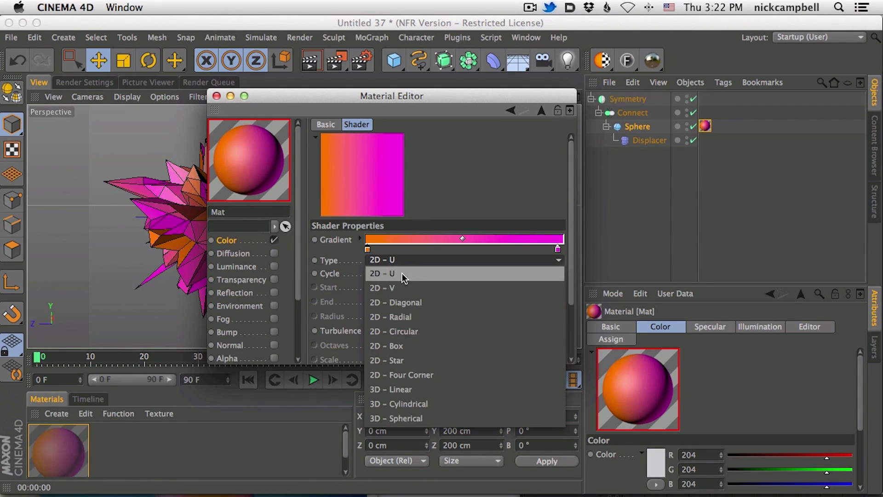
{"action": "left_click", "coordinate": [389, 287]}
{"action": "left_click_drag", "start_coordinate": [446, 96], "coordinate": [721, 100]}
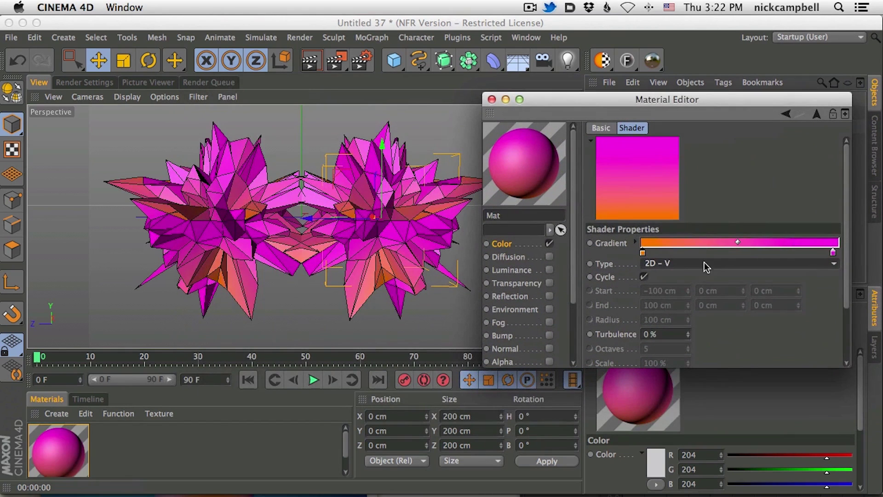
{"action": "left_click", "coordinate": [672, 266]}
{"action": "left_click", "coordinate": [675, 280]}
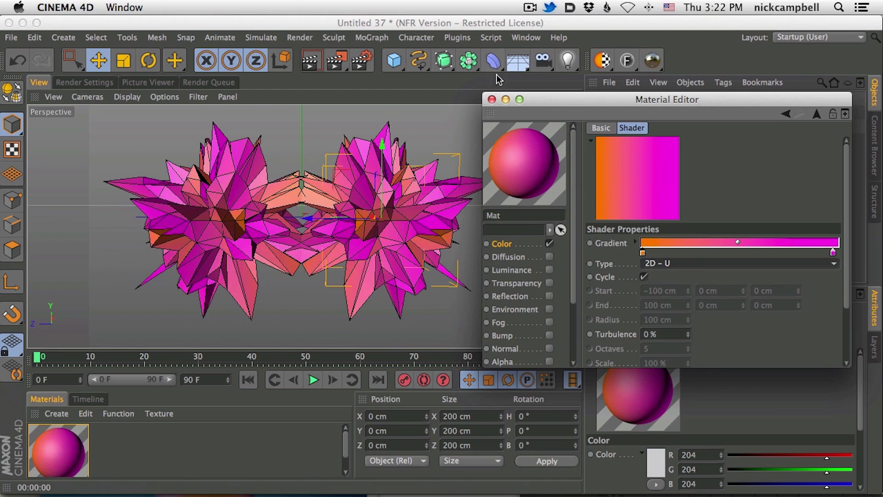
{"action": "left_click", "coordinate": [492, 100]}
Try Cubic projection on the Sphere's texture tag and undo the change
{"action": "left_click", "coordinate": [705, 126]}
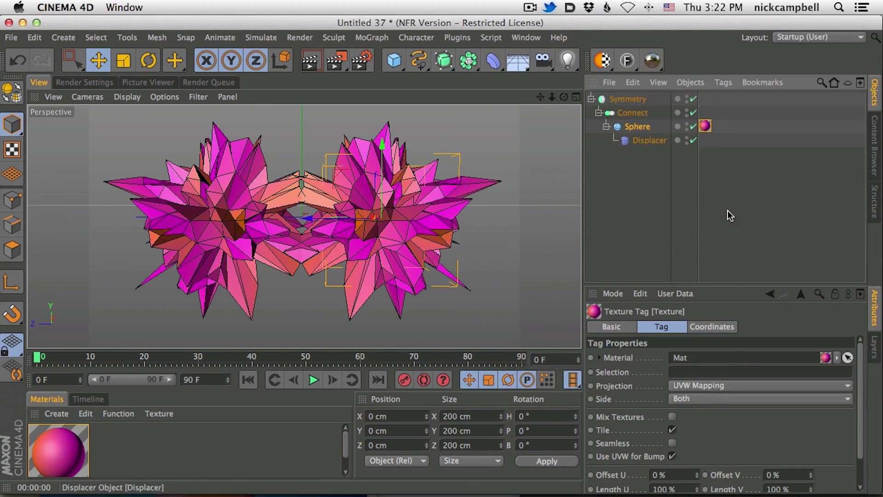
{"action": "left_click", "coordinate": [716, 387]}
{"action": "left_click", "coordinate": [722, 303]}
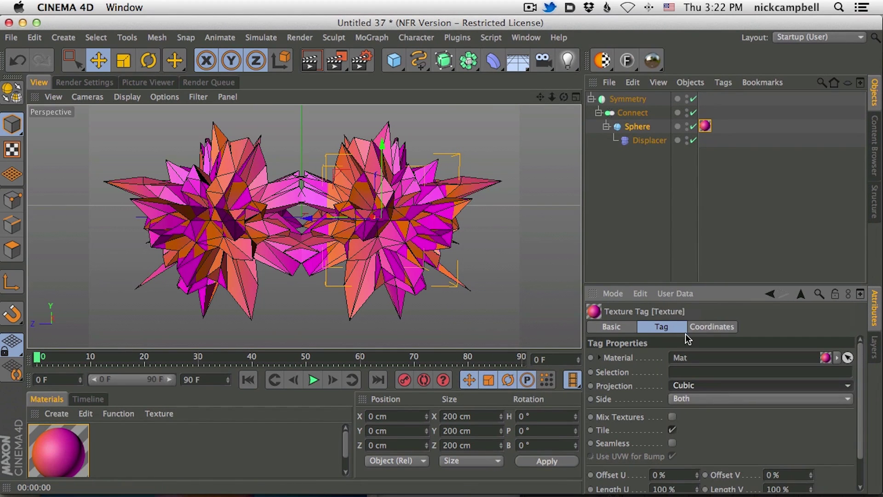
{"action": "left_click_drag", "start_coordinate": [697, 489], "coordinate": [755, 346]}
{"action": "key", "text": "super+z"}
{"action": "key", "text": "super+z"}
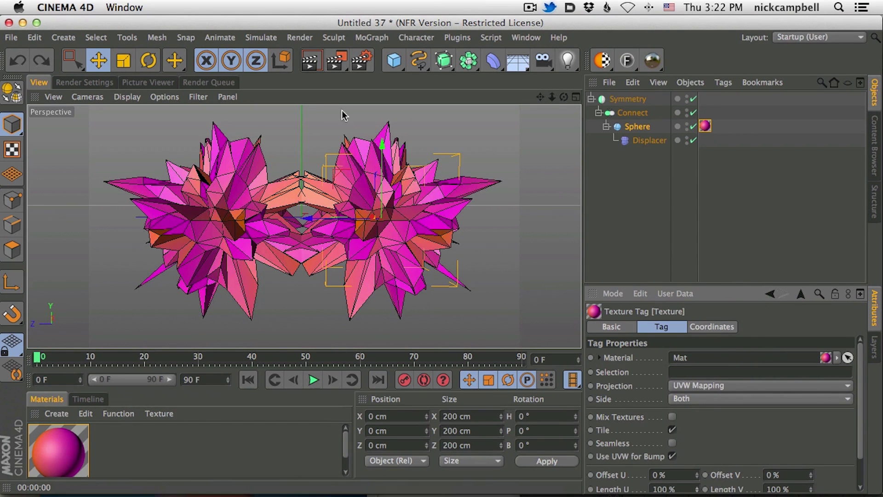
Open the gradient material's settings clear of the mirrored shape and render the view
{"action": "left_click_drag", "start_coordinate": [340, 220], "coordinate": [433, 197], "text": "alt"}
{"action": "left_click", "coordinate": [705, 126]}
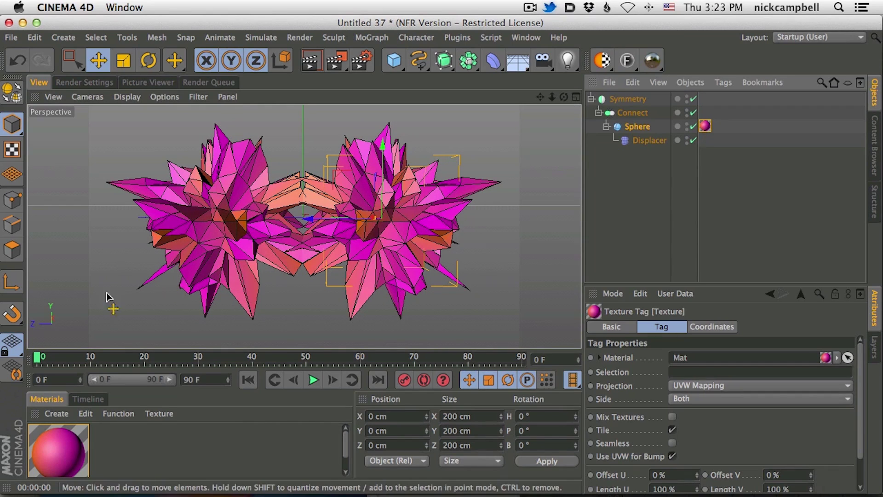
{"action": "double_click", "coordinate": [76, 454]}
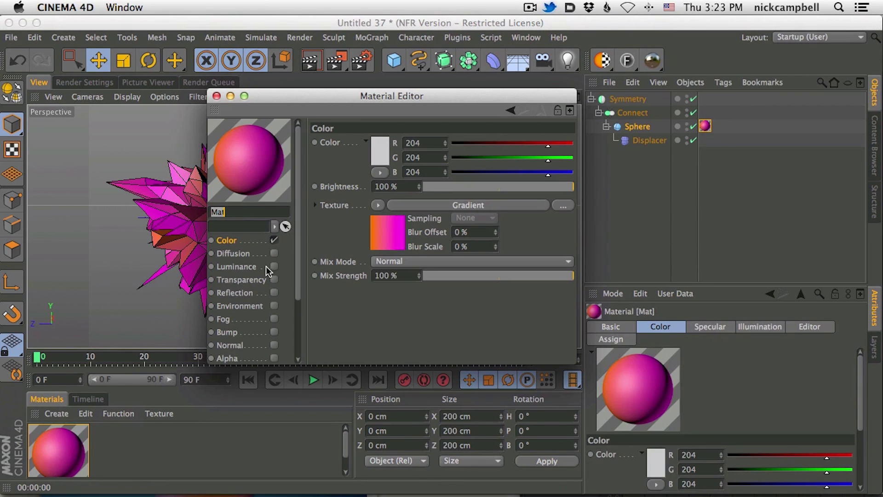
{"action": "left_click_drag", "start_coordinate": [307, 100], "coordinate": [587, 286]}
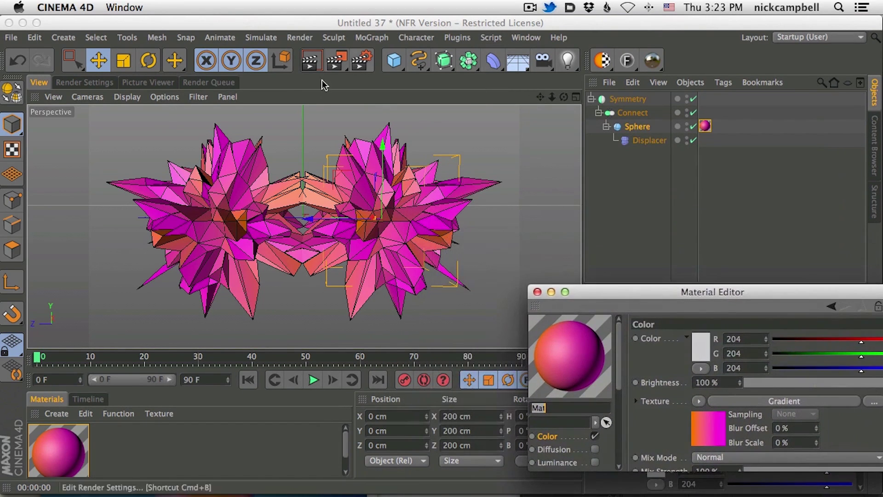
{"action": "left_click", "coordinate": [310, 60]}
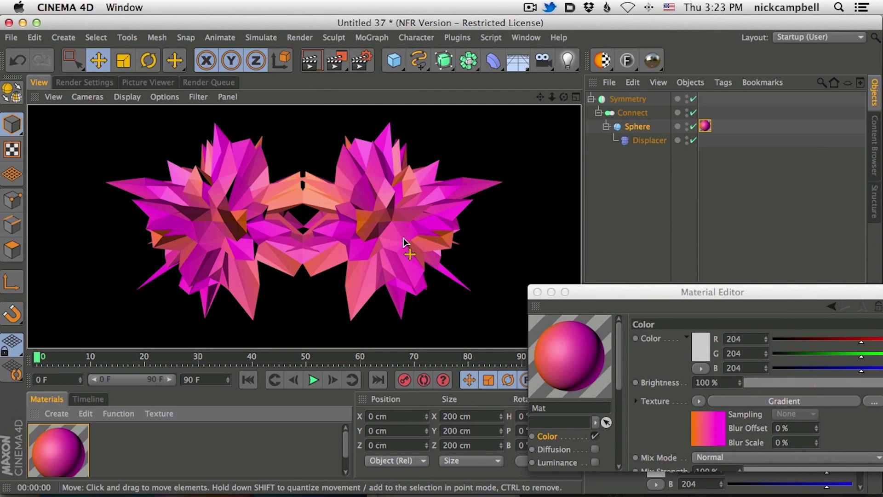
Close the Material Editor and open the Content Browser preset folder that contains the SeamlessFloor file
{"action": "left_click", "coordinate": [389, 252]}
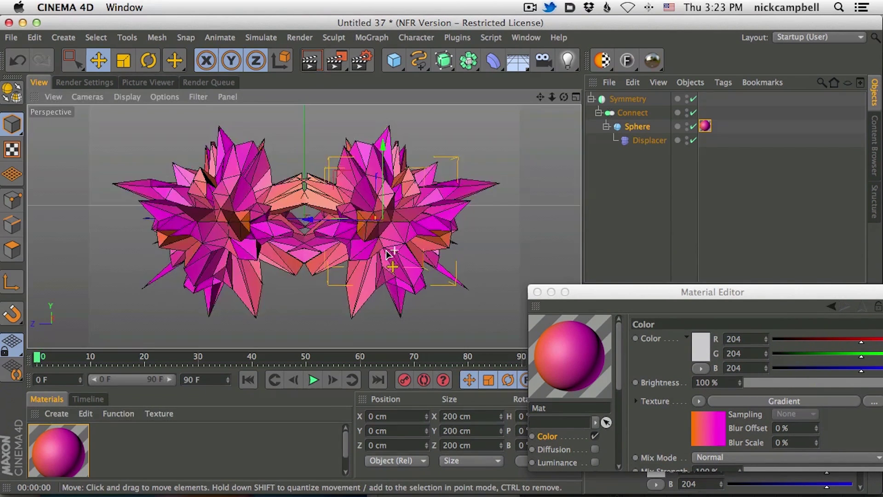
{"action": "left_click", "coordinate": [537, 291]}
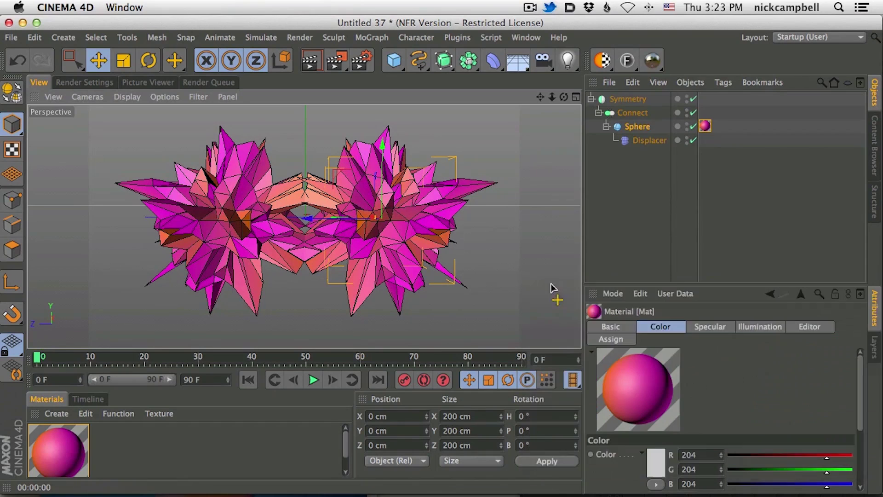
{"action": "left_click", "coordinate": [875, 138]}
{"action": "left_click", "coordinate": [839, 84]}
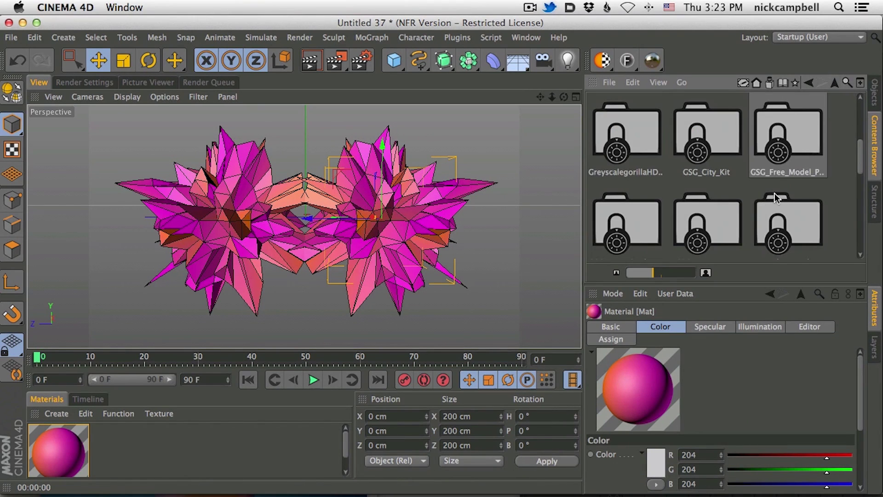
{"action": "mouse_move", "coordinate": [861, 152]}
{"action": "left_mouse_down"}
{"action": "mouse_move", "coordinate": [865, 199]}
{"action": "mouse_move", "coordinate": [864, 169]}
{"action": "left_mouse_up"}
{"action": "left_click_drag", "start_coordinate": [650, 272], "coordinate": [644, 271]}
{"action": "left_click_drag", "start_coordinate": [861, 202], "coordinate": [861, 164]}
{"action": "double_click", "coordinate": [678, 136]}
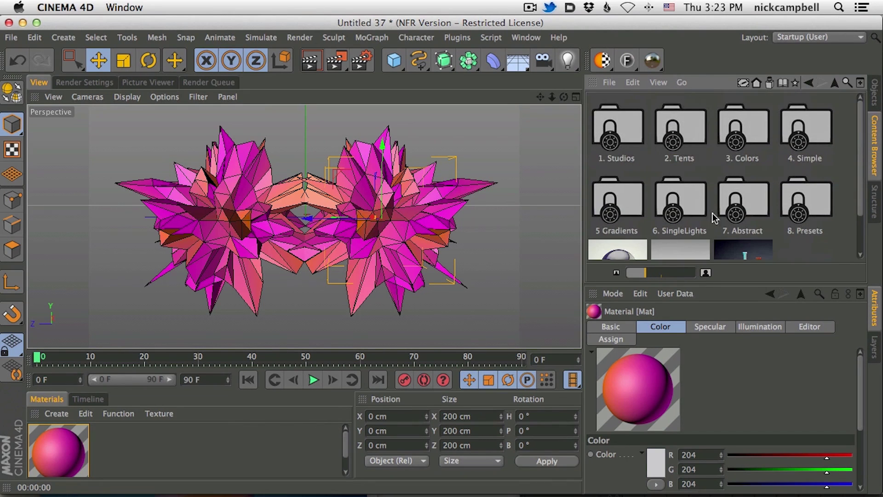
Add the SeamlessFloor preset to the scene, turn off its floor, and render the view
{"action": "scroll", "coordinate": [852, 230], "scroll_direction": "down", "scroll_amount": 2}
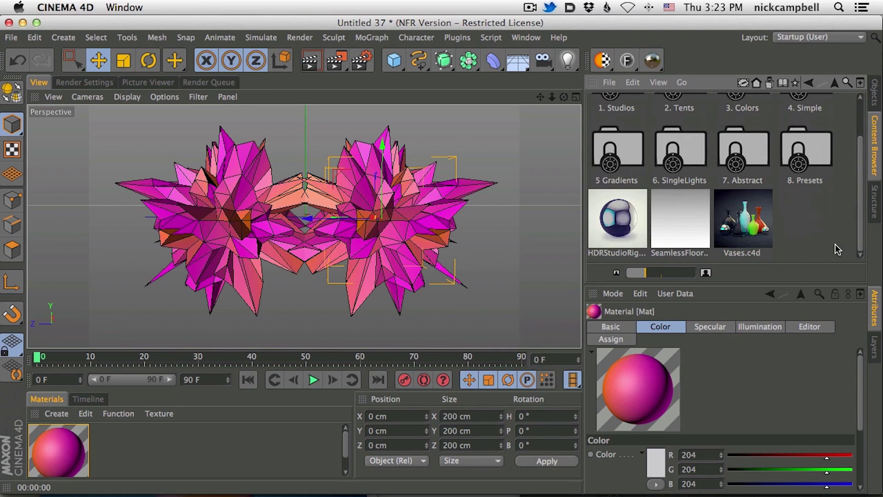
{"action": "double_click", "coordinate": [677, 236]}
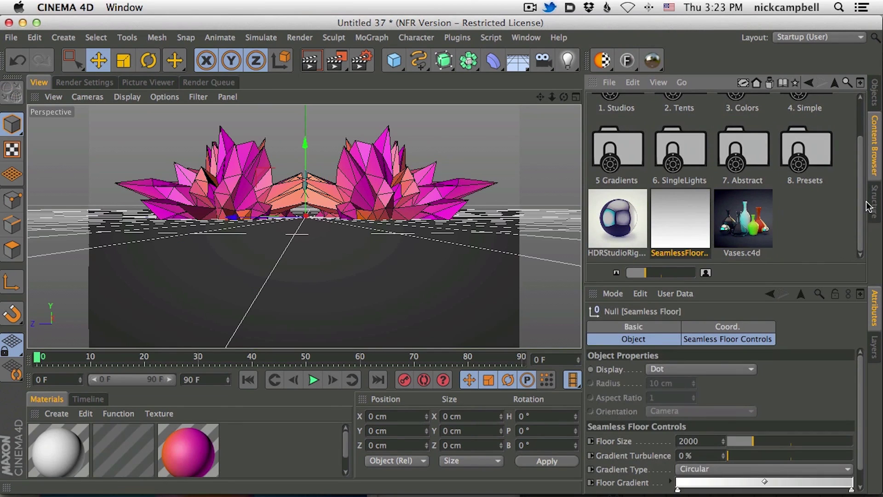
{"action": "scroll", "coordinate": [854, 375], "scroll_direction": "down", "scroll_amount": 1}
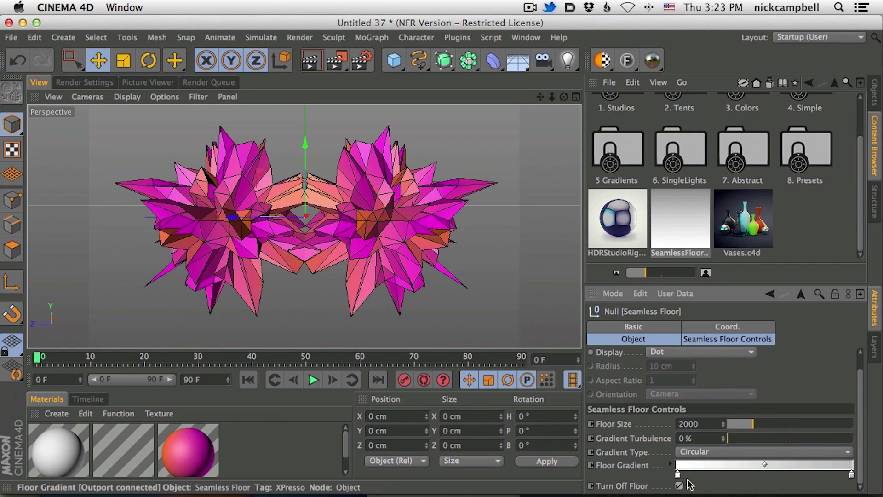
{"action": "left_click", "coordinate": [308, 61]}
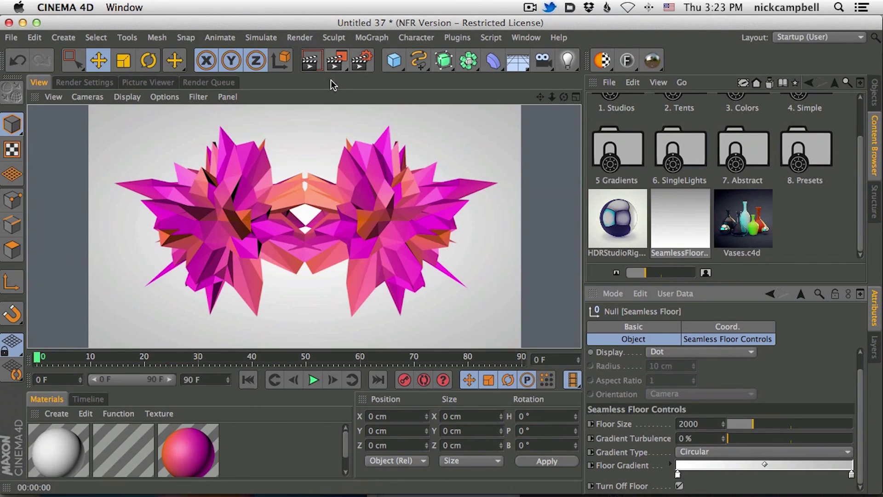
Recolour the Seamless Floor's gradient with a dark grey first knot and a black last knot
{"action": "double_click", "coordinate": [679, 474]}
{"action": "left_click_drag", "start_coordinate": [603, 435], "coordinate": [613, 449]}
{"action": "left_click", "coordinate": [722, 381]}
{"action": "left_click", "coordinate": [700, 482]}
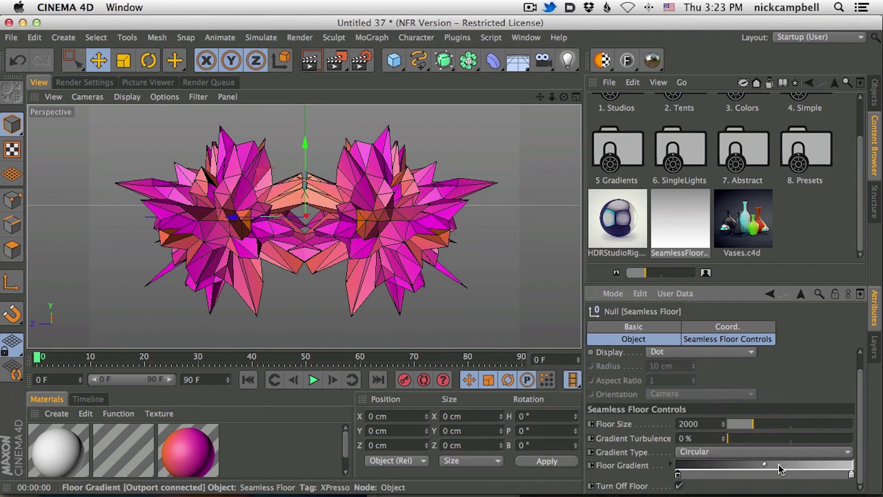
{"action": "double_click", "coordinate": [853, 477]}
{"action": "left_click", "coordinate": [687, 444]}
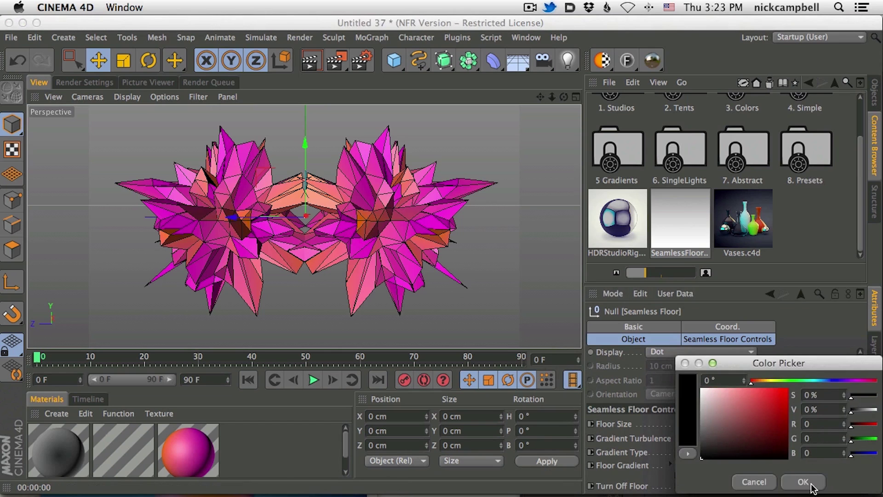
{"action": "left_click", "coordinate": [813, 481]}
Render the view, set the Seamless Floor's Gradient Turbulence to 12 %, and render again
{"action": "left_click", "coordinate": [308, 64]}
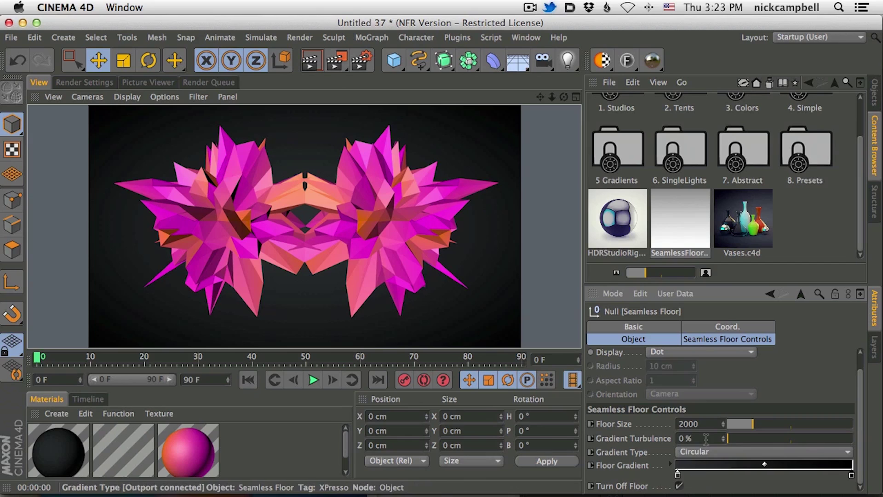
{"action": "left_click_drag", "start_coordinate": [728, 440], "coordinate": [746, 442]}
{"action": "left_click", "coordinate": [309, 64]}
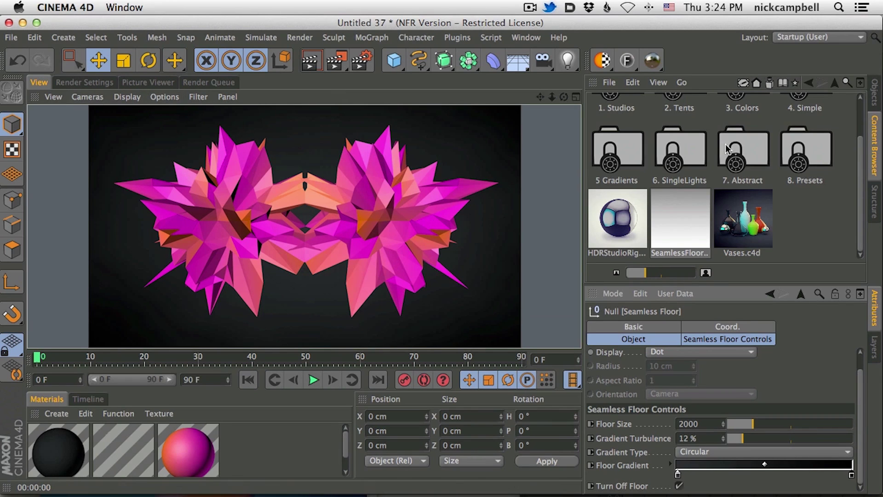
Add the Ambient Occlusion effect to the render settings and render the view
{"action": "left_click", "coordinate": [85, 82]}
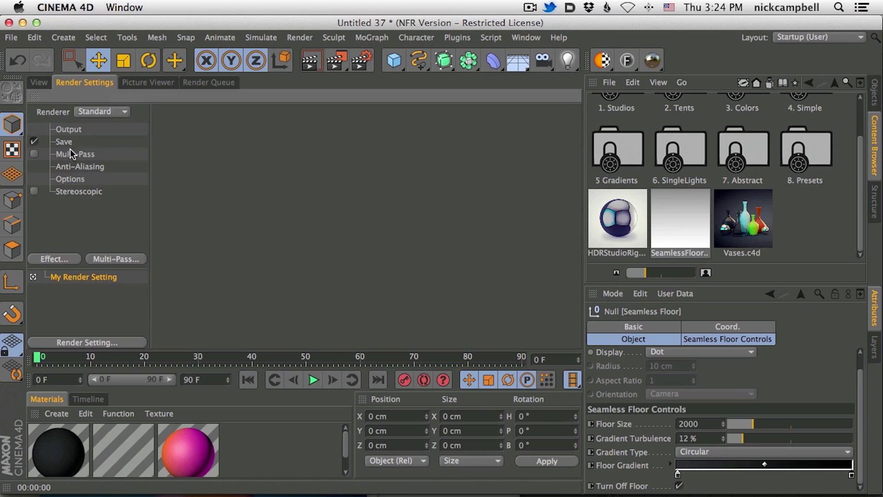
{"action": "left_click", "coordinate": [46, 81]}
{"action": "left_click", "coordinate": [89, 84]}
{"action": "left_click", "coordinate": [63, 259]}
{"action": "left_click", "coordinate": [115, 179]}
{"action": "left_click", "coordinate": [39, 82]}
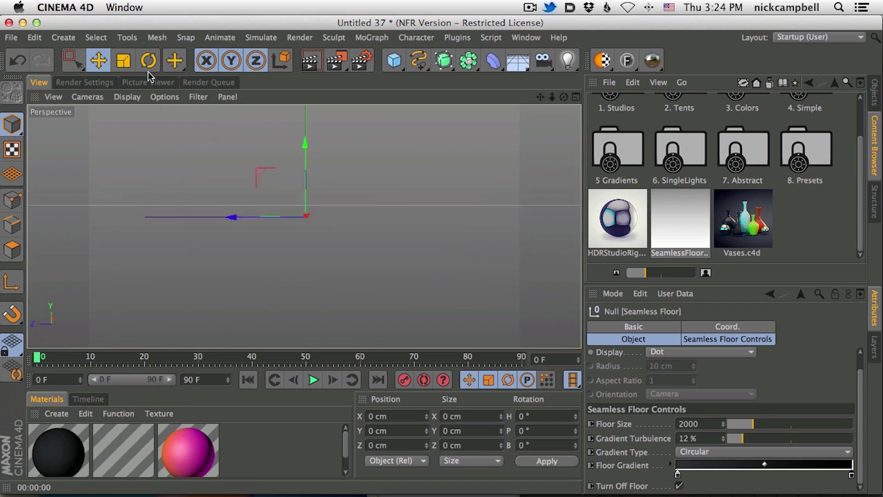
{"action": "left_click", "coordinate": [311, 66]}
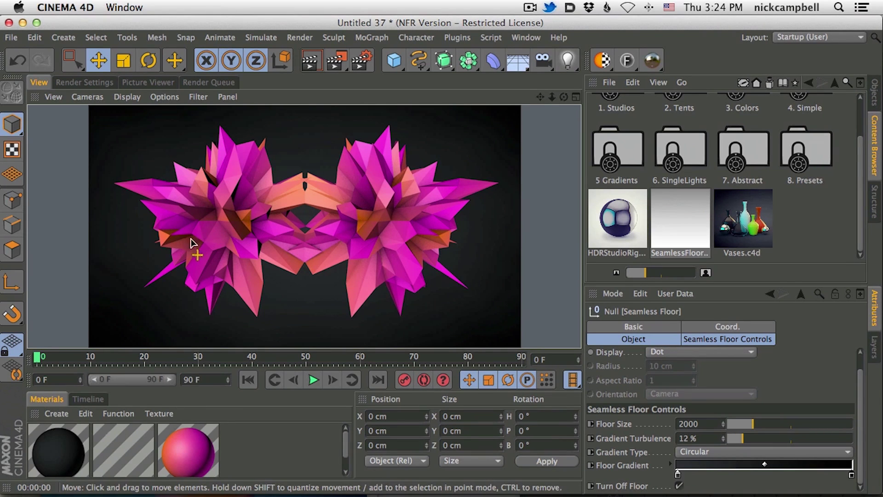
Set the Ambient Occlusion contrast to 20 % and render the view
{"action": "left_click", "coordinate": [83, 83]}
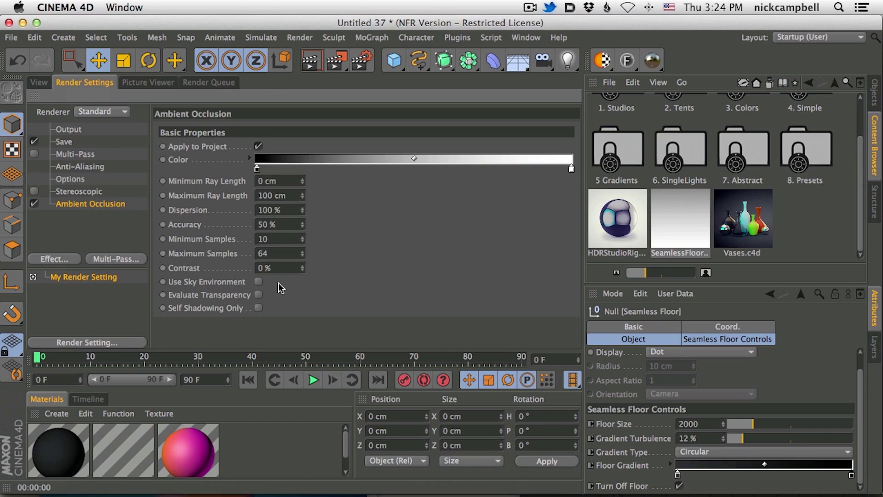
{"action": "type", "text": "20"}
{"action": "key", "text": "Return"}
{"action": "left_click", "coordinate": [38, 83]}
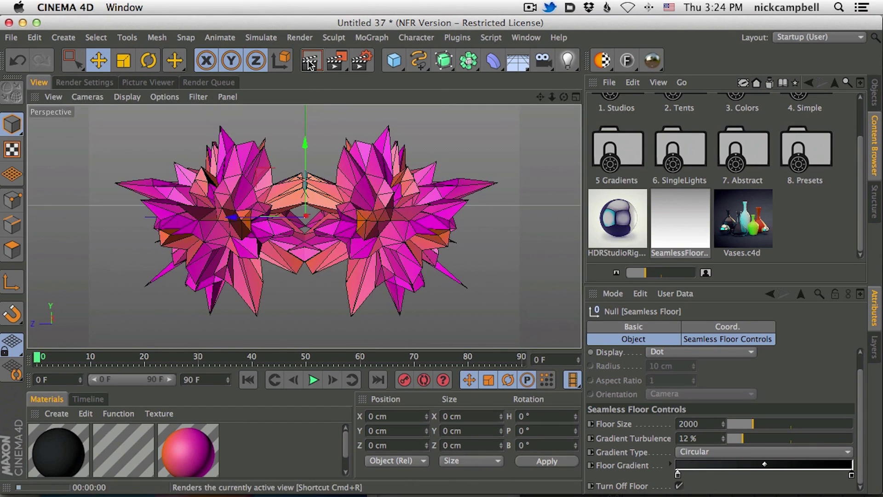
{"action": "left_click", "coordinate": [310, 63]}
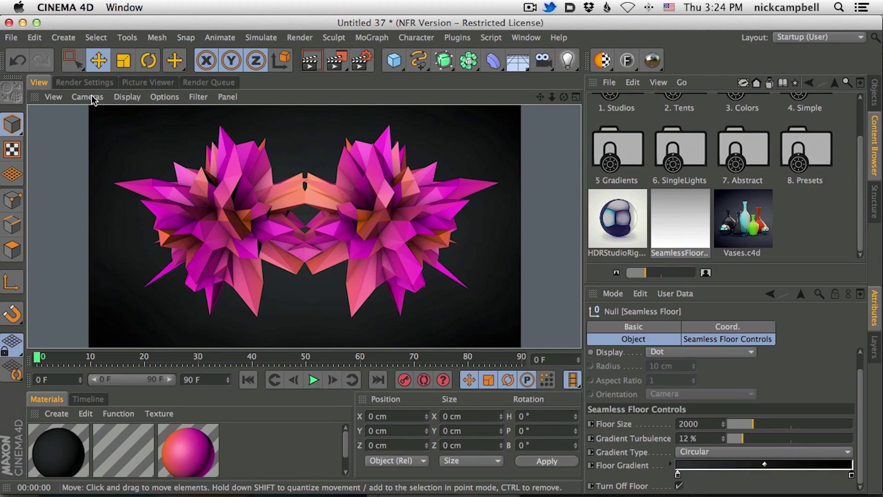
Add the overhead softbox light preset from the Greyscalegorilla preset folder and render the view
{"action": "left_click", "coordinate": [875, 99]}
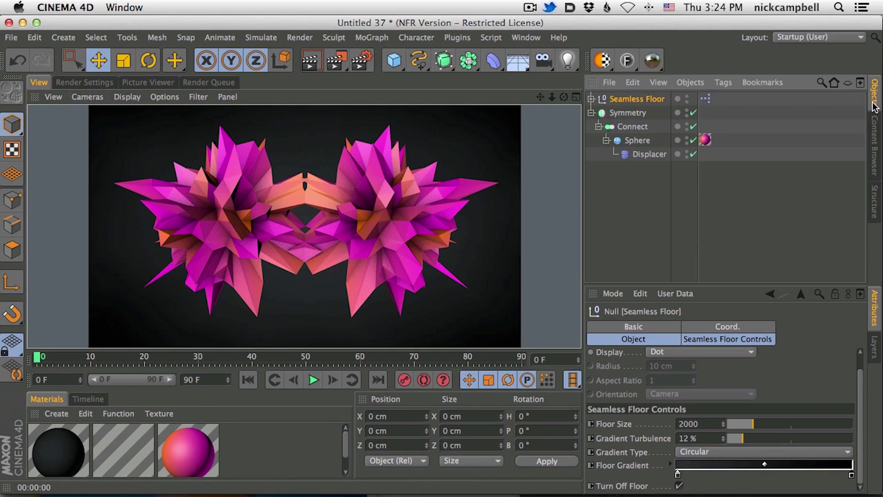
{"action": "left_click", "coordinate": [875, 135]}
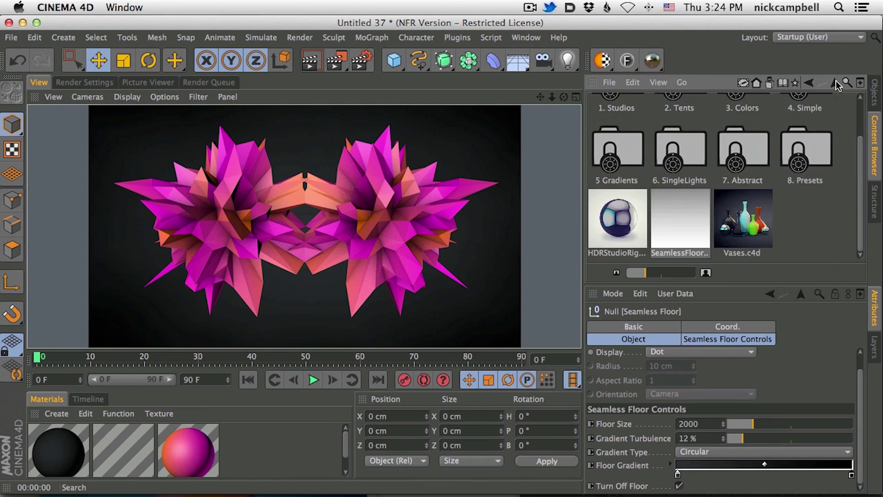
{"action": "scroll", "coordinate": [862, 159], "scroll_direction": "up", "scroll_amount": 5}
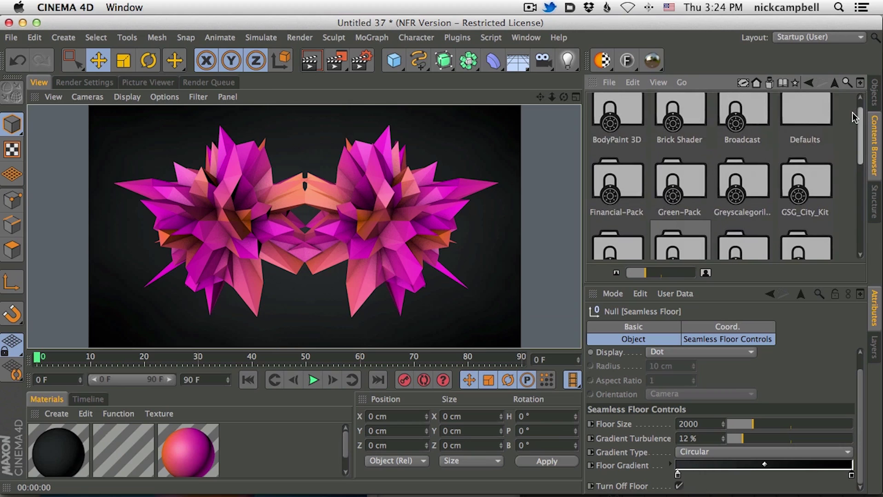
{"action": "double_click", "coordinate": [753, 178]}
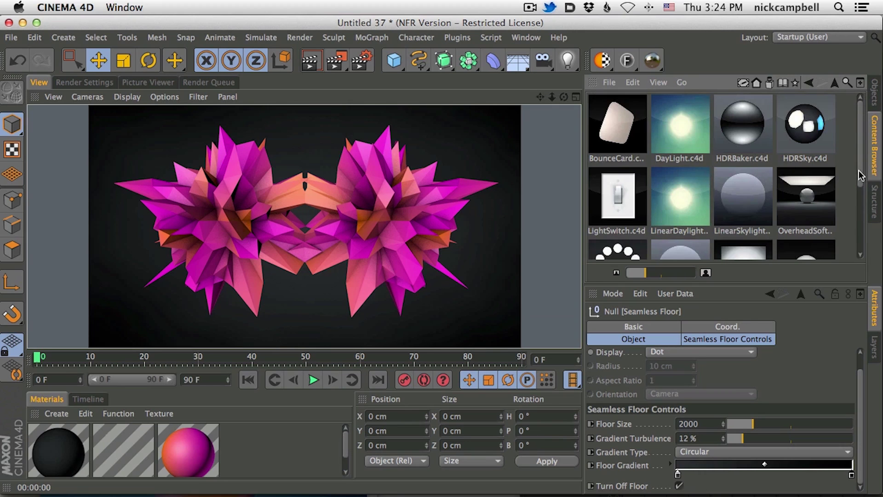
{"action": "scroll", "coordinate": [862, 176], "scroll_direction": "down", "scroll_amount": 3}
{"action": "double_click", "coordinate": [812, 161]}
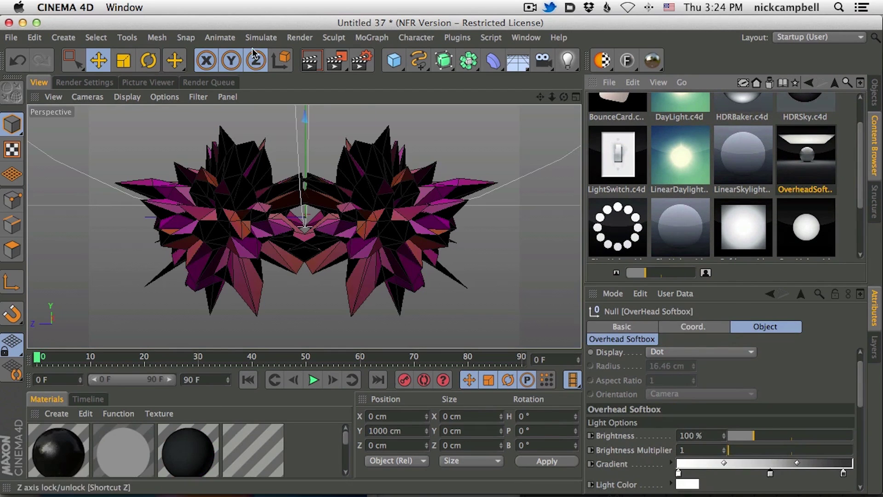
{"action": "left_click", "coordinate": [313, 65]}
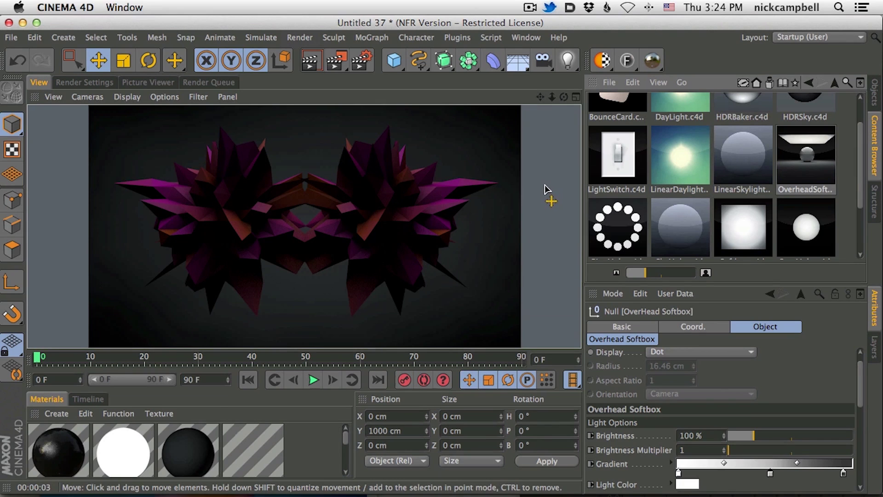
Show the object hierarchy and add a camera at the current view
{"action": "left_click", "coordinate": [876, 96]}
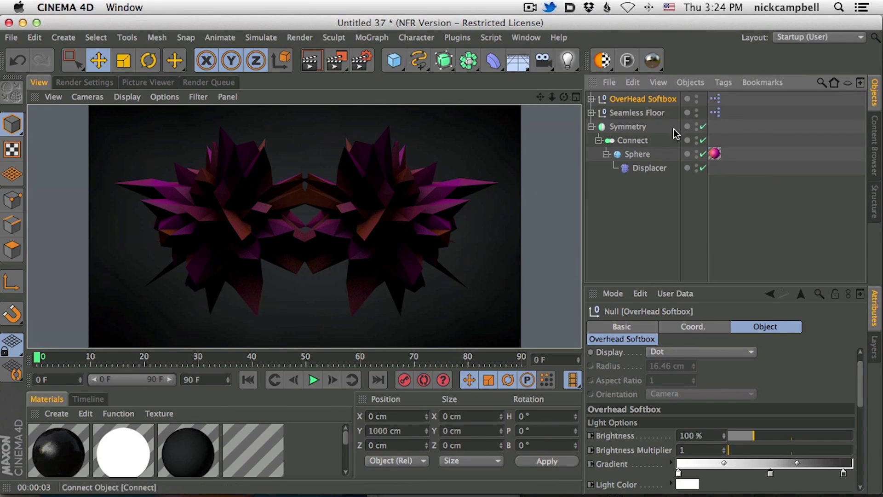
{"action": "left_click_drag", "start_coordinate": [543, 60], "coordinate": [605, 95]}
{"action": "left_click", "coordinate": [591, 78]}
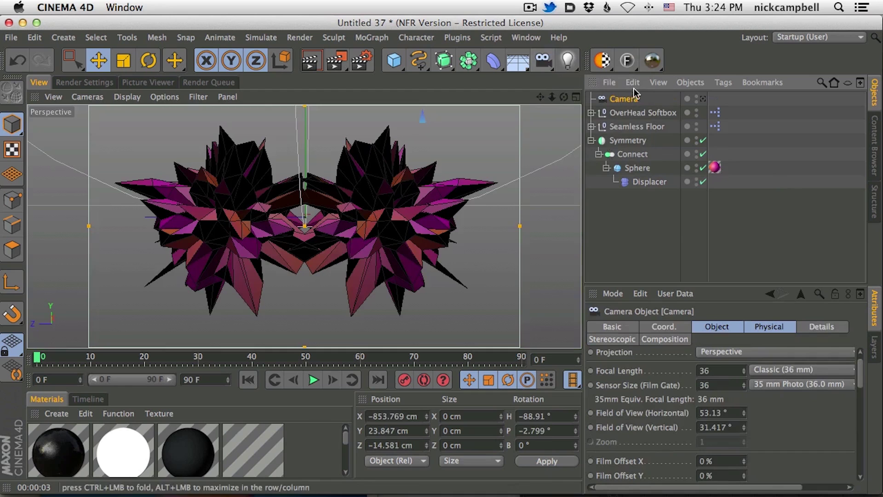
Lower the OverHead Softbox to a Y position of about 329 cm and render through the camera
{"action": "scroll", "coordinate": [122, 256], "scroll_direction": "down", "scroll_amount": 5}
{"action": "scroll", "coordinate": [267, 211], "scroll_direction": "down", "scroll_amount": 5}
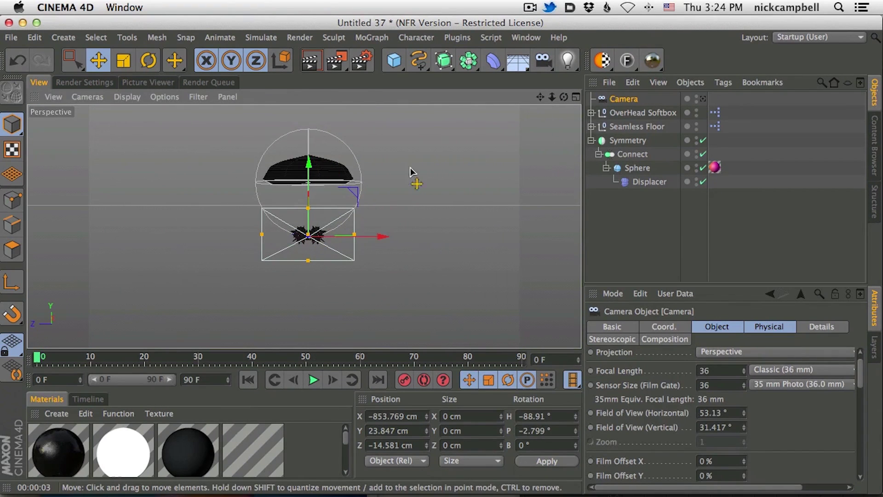
{"action": "left_click", "coordinate": [643, 113]}
{"action": "left_click_drag", "start_coordinate": [308, 122], "coordinate": [307, 153]}
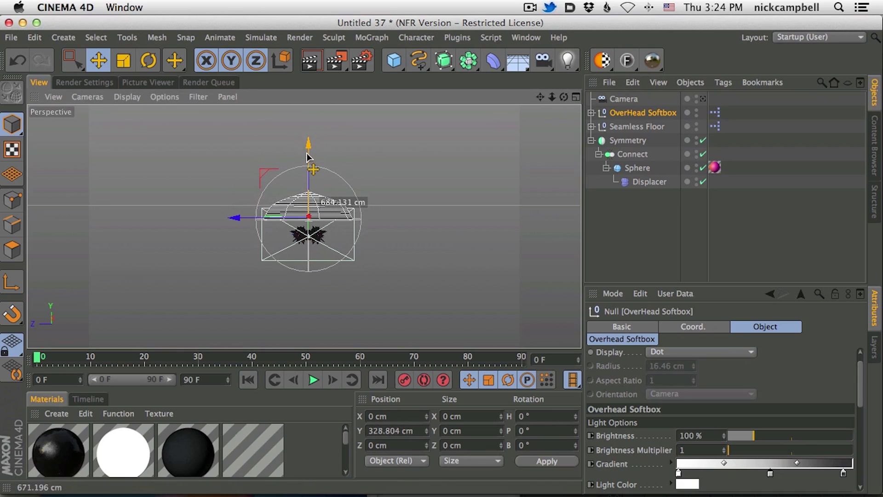
{"action": "left_click", "coordinate": [703, 99]}
{"action": "left_click", "coordinate": [330, 58]}
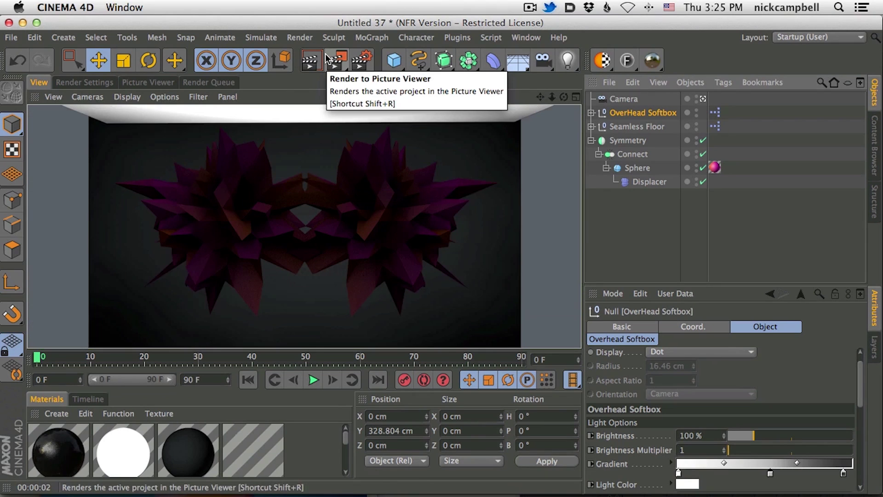
Raise the OverHead Softbox's brightness, set its Radius/Decay to 4385 cm, and render the view
{"action": "left_click", "coordinate": [636, 114]}
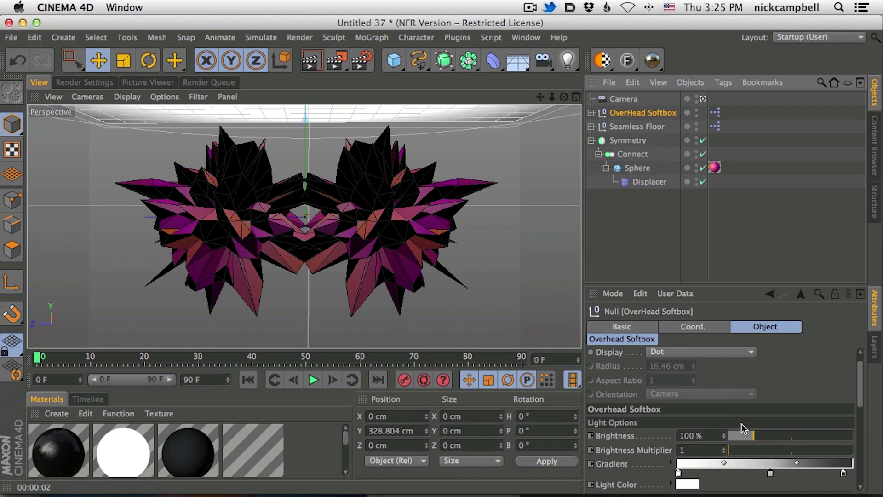
{"action": "left_click_drag", "start_coordinate": [763, 437], "coordinate": [790, 437]}
{"action": "left_click_drag", "start_coordinate": [863, 376], "coordinate": [858, 433]}
{"action": "left_click_drag", "start_coordinate": [762, 469], "coordinate": [839, 470]}
{"action": "left_click", "coordinate": [311, 60]}
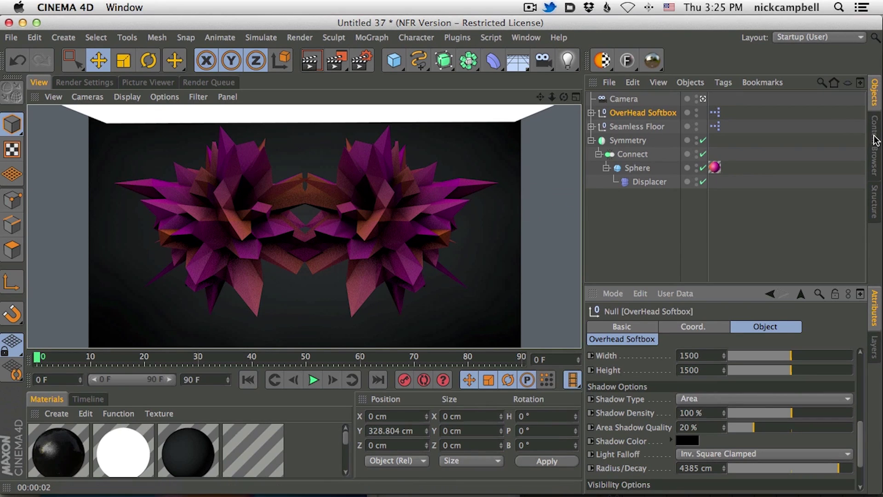
Enable Reflection on the orange-to-magenta gradient material and load a Fresnel shader as its reflection texture
{"action": "left_click", "coordinate": [56, 414]}
{"action": "left_click", "coordinate": [72, 423]}
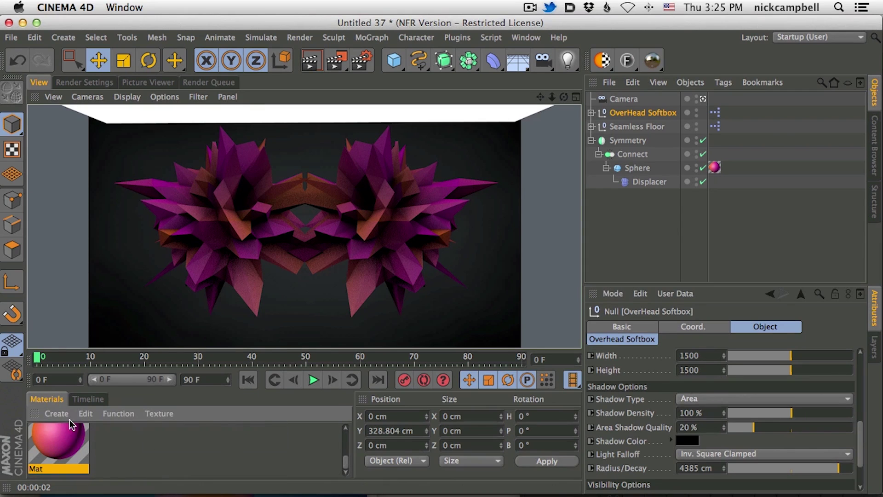
{"action": "double_click", "coordinate": [73, 430]}
{"action": "left_click_drag", "start_coordinate": [584, 290], "coordinate": [685, 459]}
{"action": "left_click", "coordinate": [273, 293]}
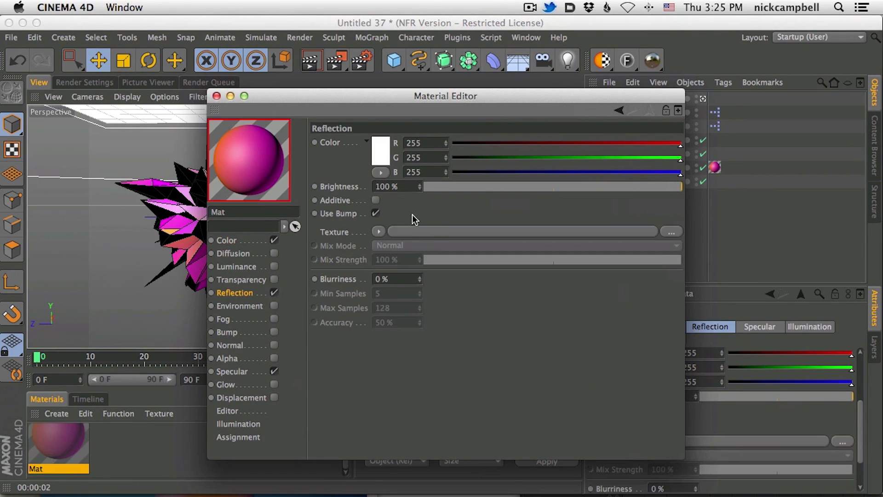
{"action": "left_click", "coordinate": [379, 232]}
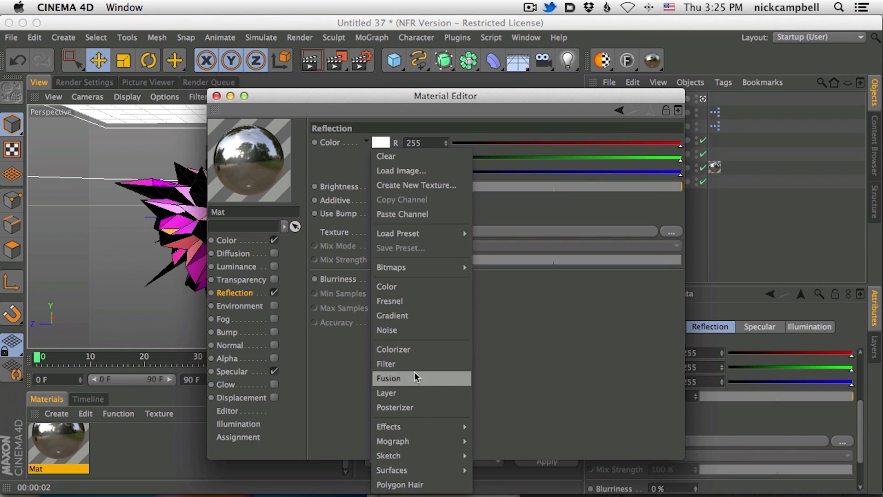
{"action": "left_click", "coordinate": [416, 305]}
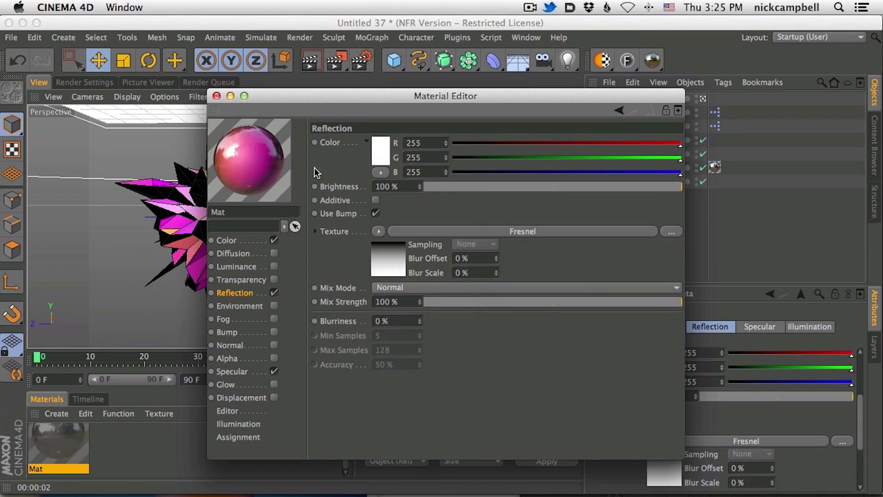
Set the gradient material's reflection brightness to 4% and its mix strength to 42%, and close the Material Editor
{"action": "left_click", "coordinate": [430, 186]}
{"action": "left_click", "coordinate": [532, 302]}
{"action": "left_click", "coordinate": [216, 95]}
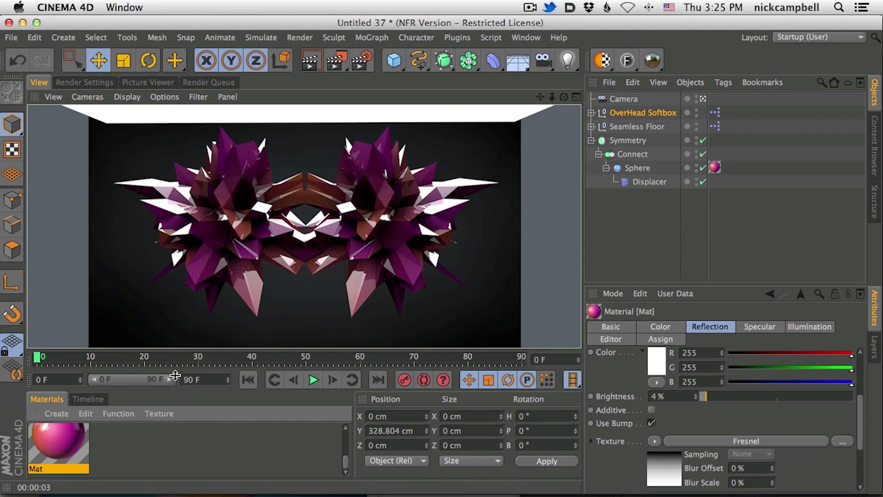
Disable Reflection on the gradient material and delete the OverHead Softbox from the scene
{"action": "double_click", "coordinate": [53, 438]}
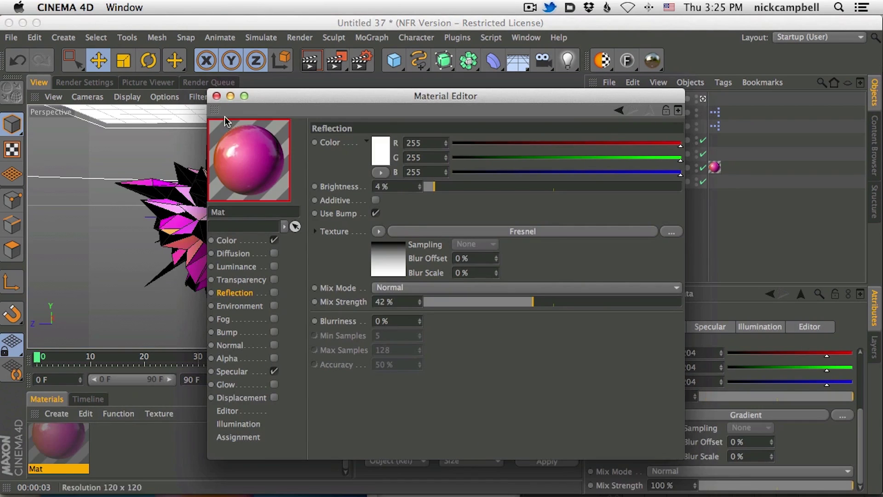
{"action": "left_click", "coordinate": [216, 95]}
{"action": "left_click", "coordinate": [654, 112]}
{"action": "key", "text": "Delete"}
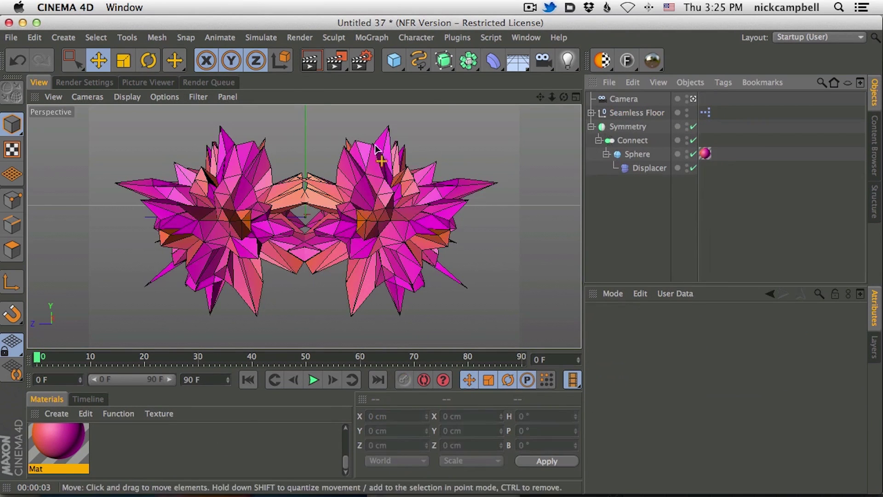
Render the active view and render it again from slightly farther back
{"action": "left_click", "coordinate": [305, 56]}
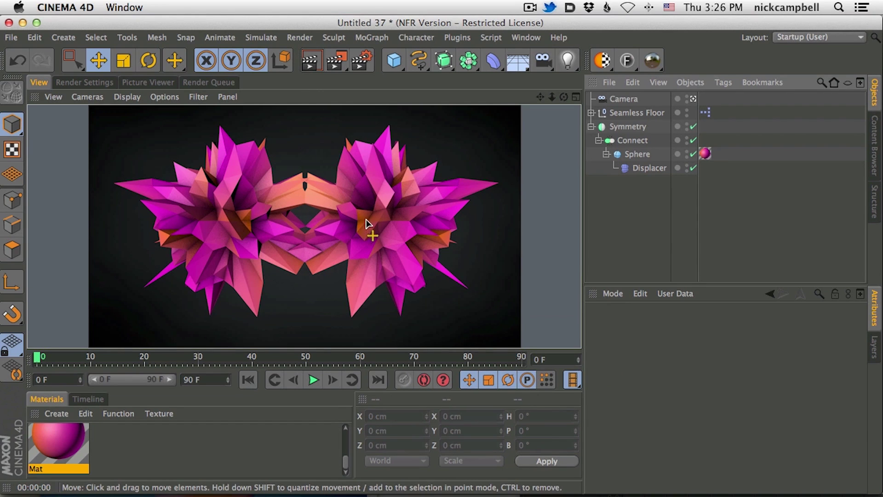
{"action": "left_click", "coordinate": [364, 225]}
{"action": "left_click", "coordinate": [309, 60]}
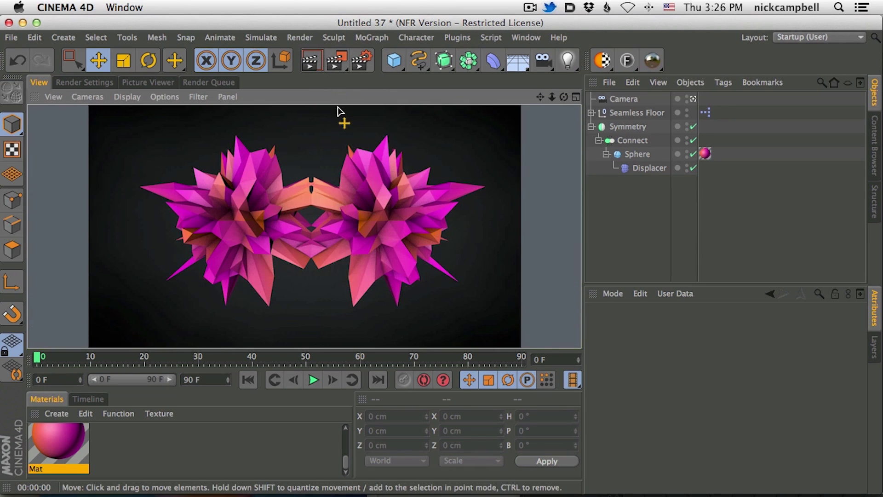
Add the LinearSkylight light preset from the content library to the scene and render the view
{"action": "left_click", "coordinate": [877, 141]}
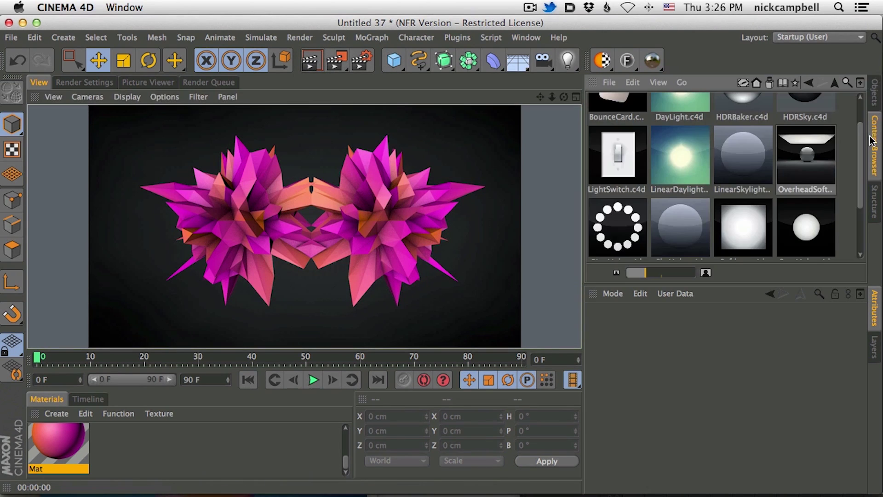
{"action": "scroll", "coordinate": [835, 147], "scroll_direction": "down", "scroll_amount": 1}
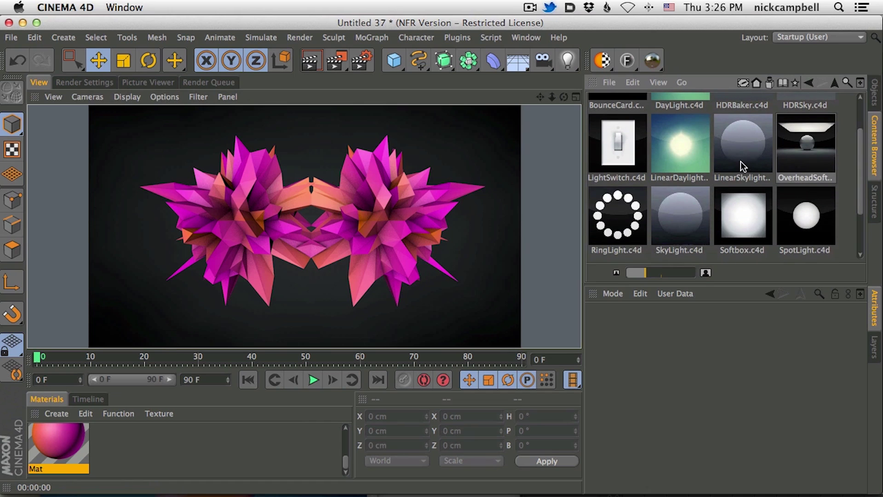
{"action": "double_click", "coordinate": [751, 160]}
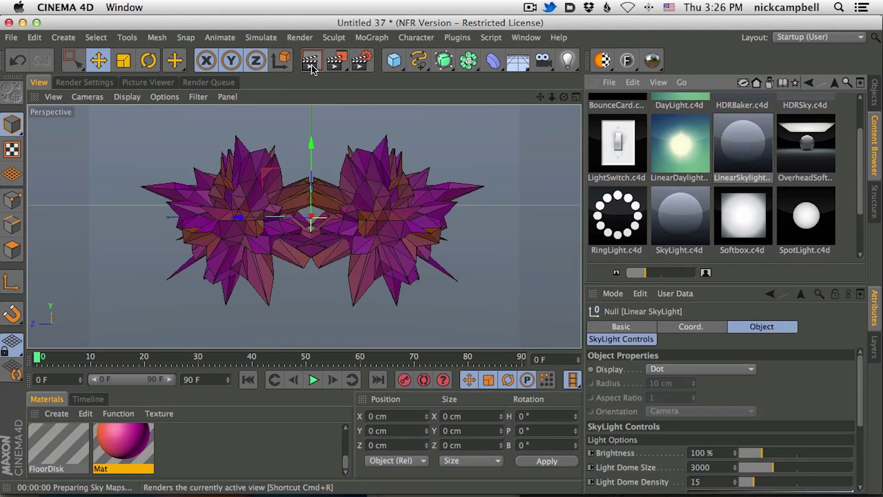
{"action": "left_click", "coordinate": [313, 67]}
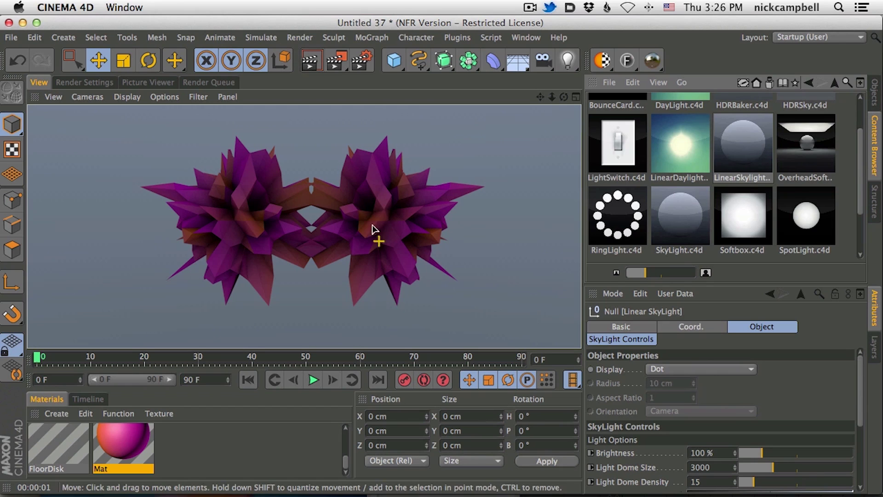
Hide the Linear SkyLight's sky from the camera, set its brightness to 145%, and render the view
{"action": "left_click", "coordinate": [874, 94]}
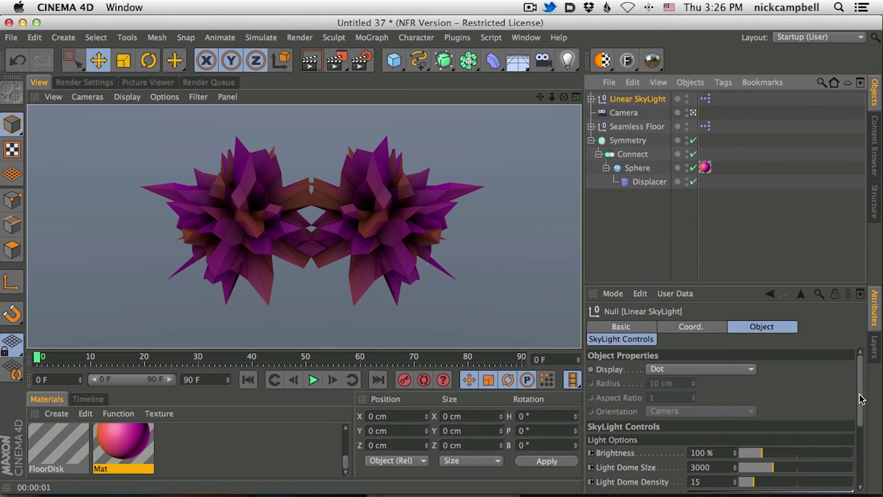
{"action": "left_click_drag", "start_coordinate": [860, 394], "coordinate": [859, 451]}
{"action": "left_click", "coordinate": [691, 459]}
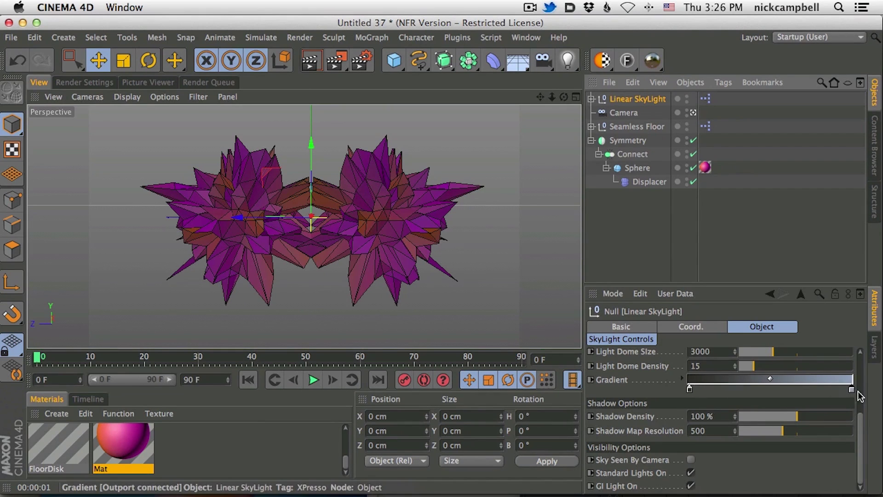
{"action": "scroll", "coordinate": [759, 405], "scroll_direction": "up", "scroll_amount": 5}
{"action": "left_click", "coordinate": [772, 446]}
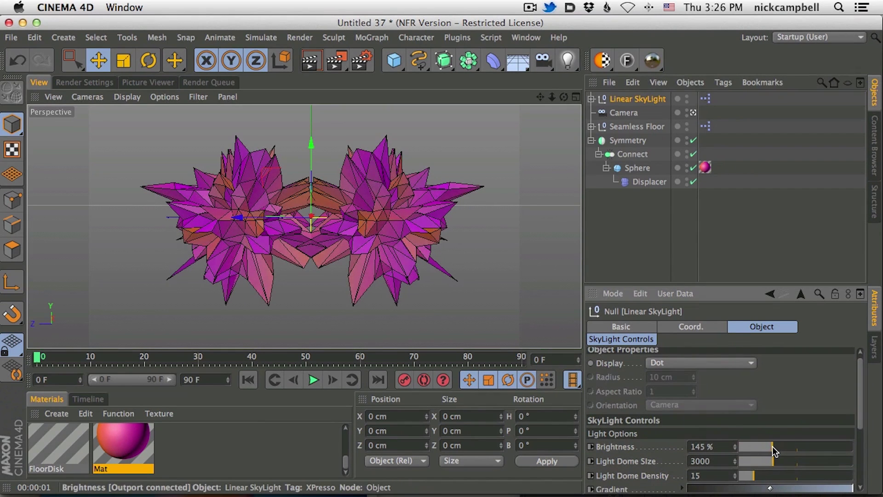
{"action": "left_click", "coordinate": [309, 63]}
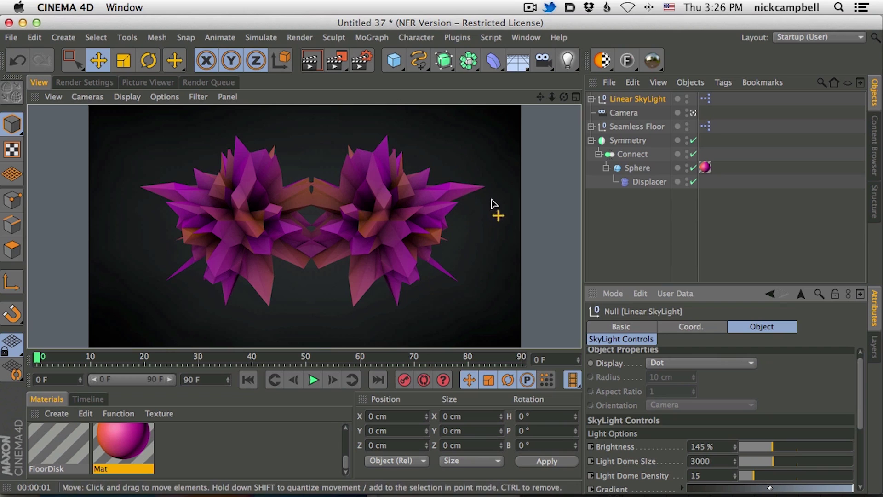
Add a Torus primitive and set its orientation to +X so the ring faces the camera
{"action": "left_click", "coordinate": [394, 61]}
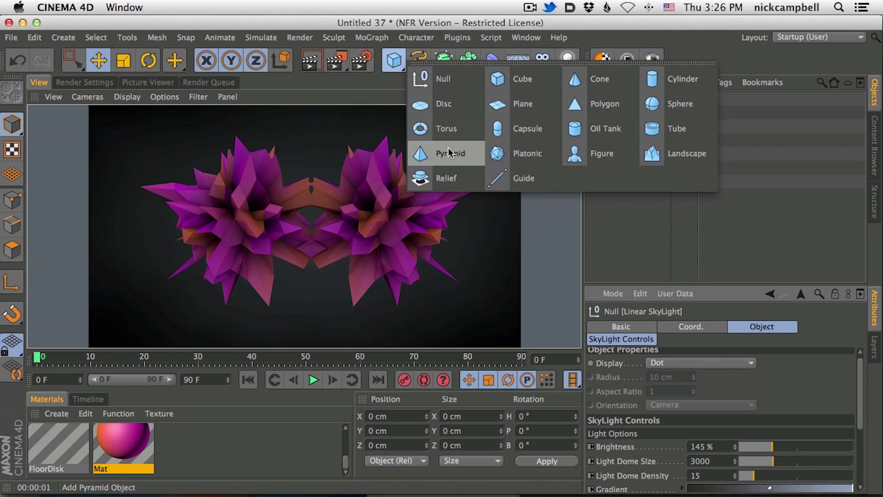
{"action": "left_click", "coordinate": [444, 129]}
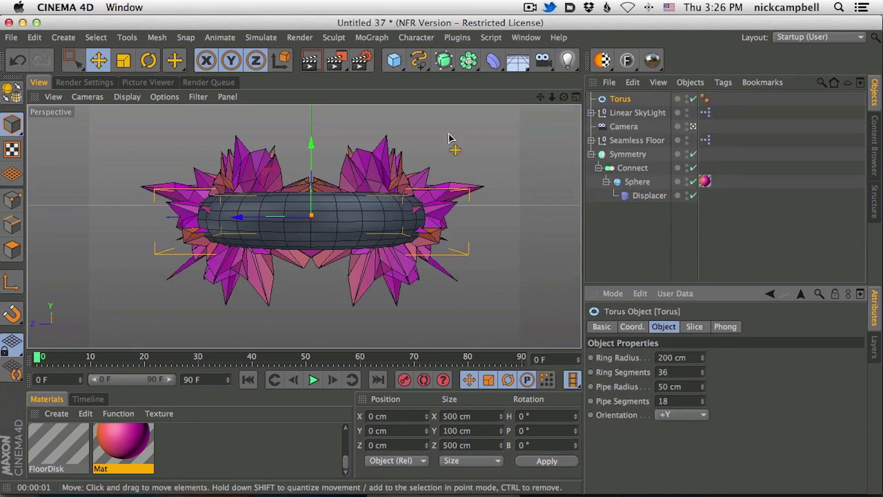
{"action": "left_click", "coordinate": [675, 416]}
{"action": "left_click", "coordinate": [676, 387]}
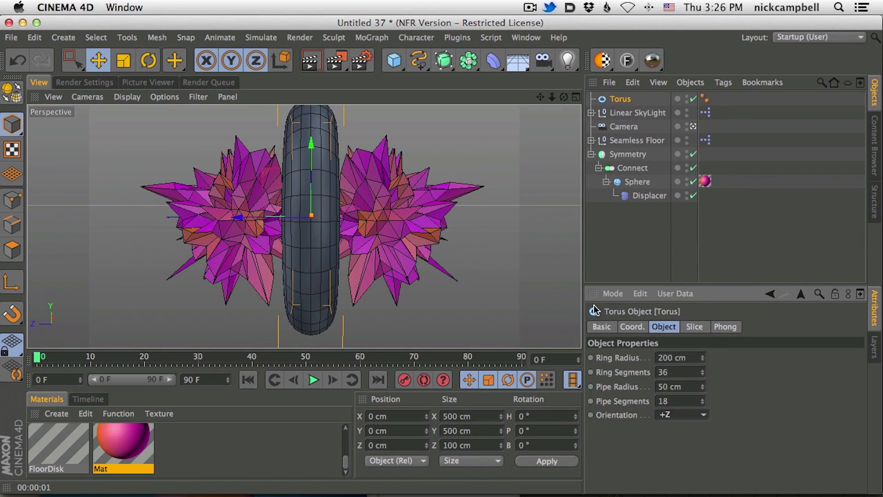
{"action": "left_click", "coordinate": [689, 416]}
{"action": "left_click", "coordinate": [687, 358]}
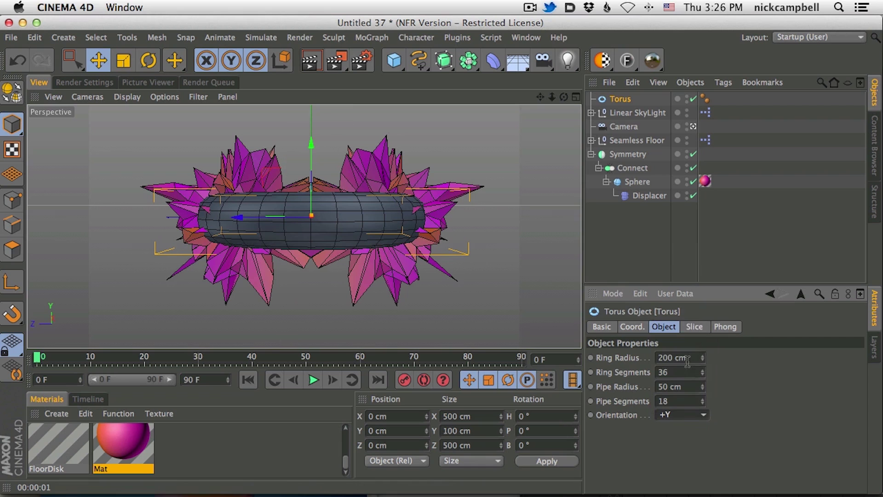
{"action": "left_click", "coordinate": [681, 416]}
{"action": "left_click", "coordinate": [689, 331]}
Scale the torus up to about 1511 cm across around the mirrored shape and apply the orange-to-magenta gradient material to it
{"action": "left_click", "coordinate": [120, 61]}
{"action": "left_click_drag", "start_coordinate": [269, 196], "coordinate": [397, 220]}
{"action": "scroll", "coordinate": [396, 220], "scroll_direction": "down", "scroll_amount": 10}
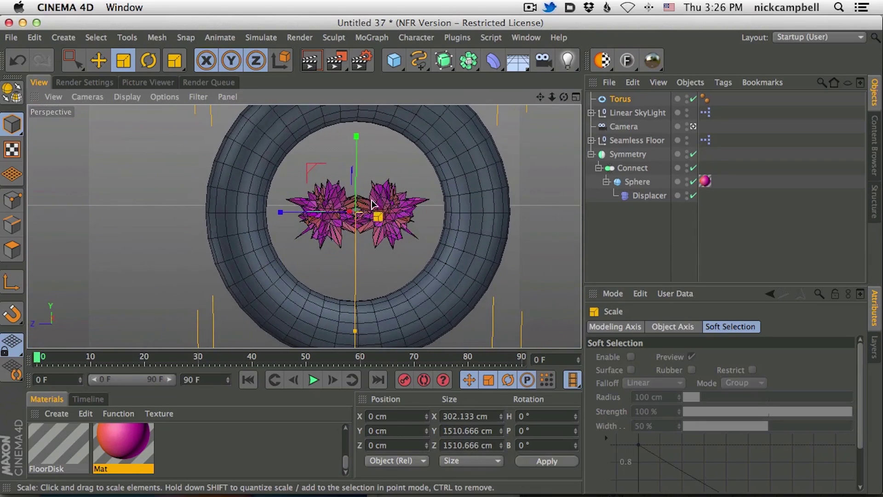
{"action": "left_click_drag", "start_coordinate": [125, 444], "coordinate": [644, 101]}
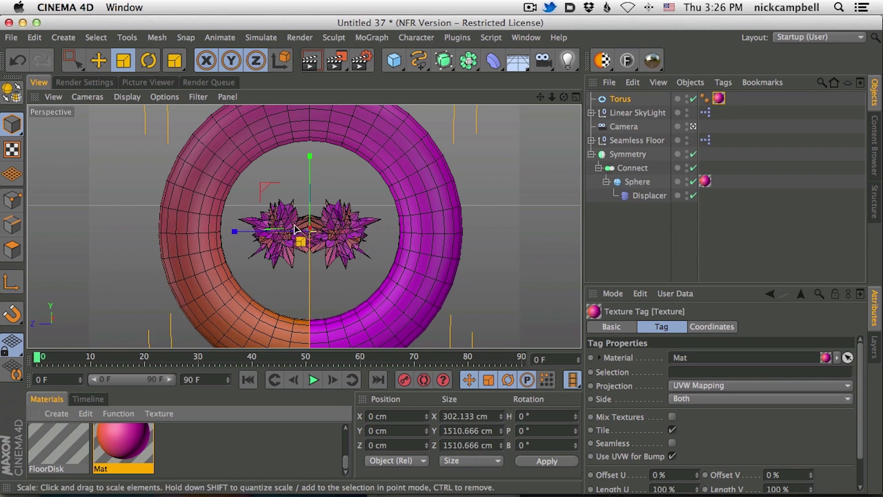
Paste a copy of the Connect object at the top level and replace its Sphere with the Torus
{"action": "left_click", "coordinate": [640, 182]}
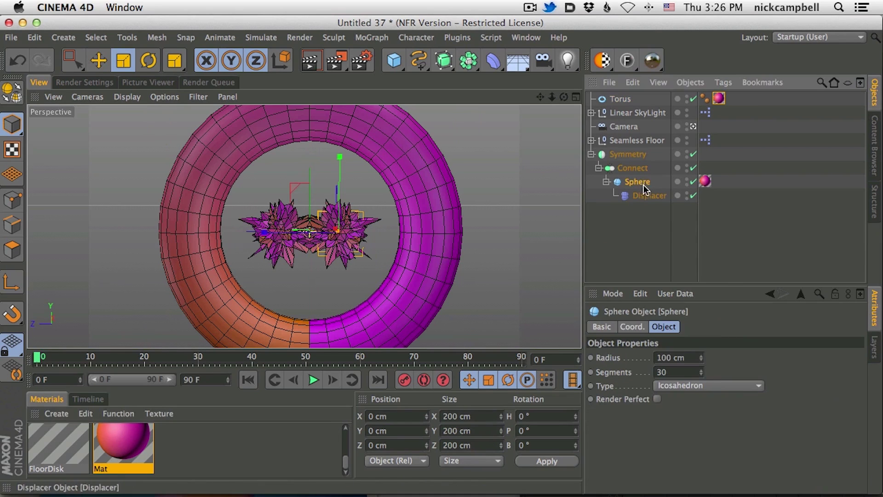
{"action": "left_click", "coordinate": [636, 167]}
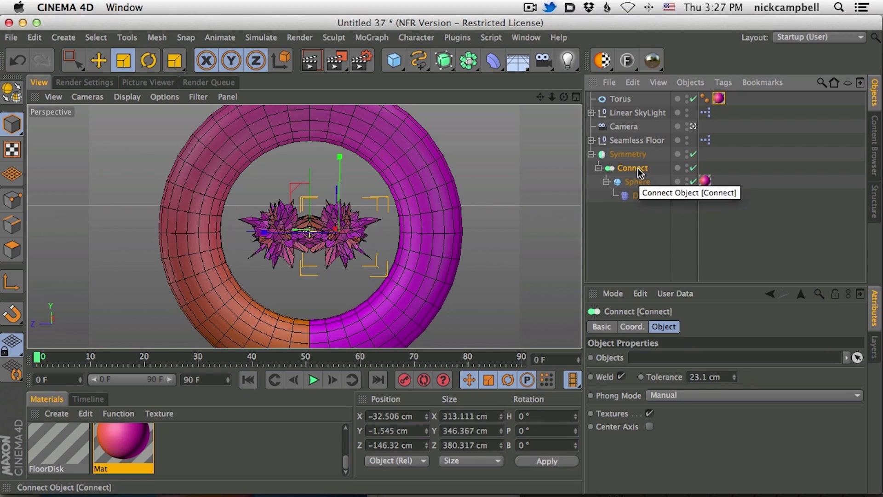
{"action": "key", "text": "super+c"}
{"action": "key", "text": "super+v"}
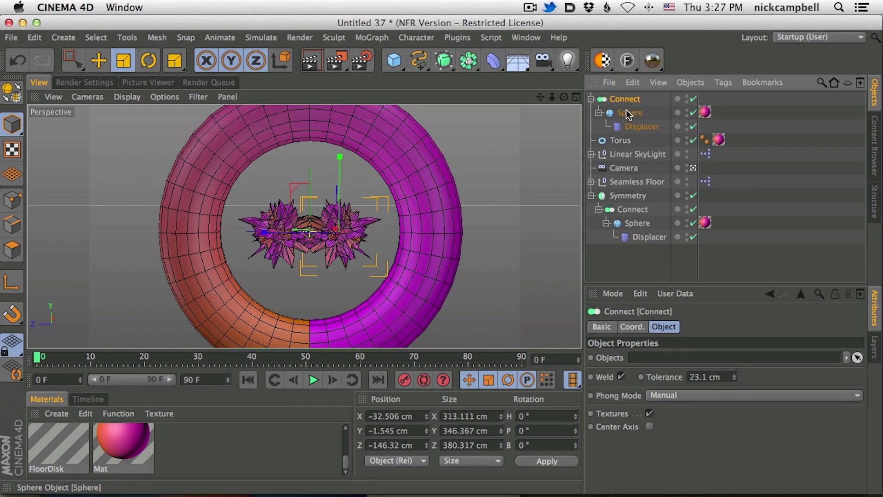
{"action": "left_click_drag", "start_coordinate": [621, 141], "coordinate": [629, 108]}
{"action": "left_click", "coordinate": [630, 126]}
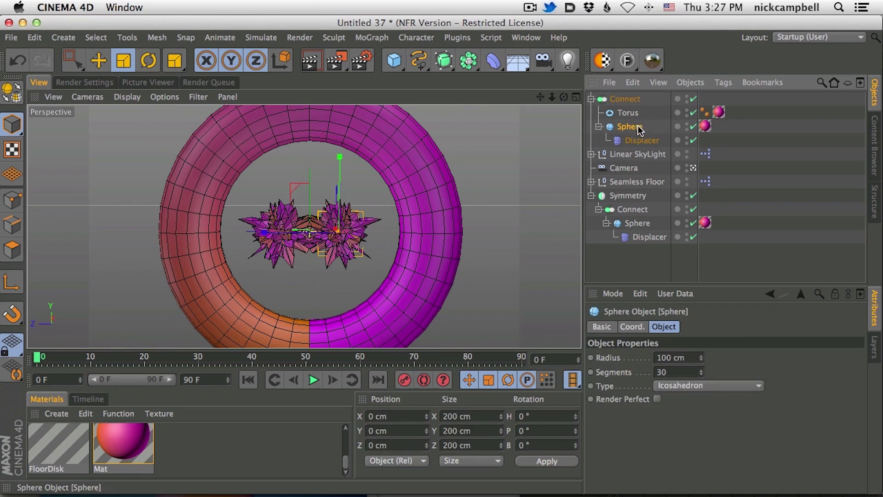
{"action": "key", "text": "Delete"}
Copy the original sphere's Displacer and place the copy under the Torus
{"action": "left_click_drag", "start_coordinate": [644, 211], "coordinate": [631, 127], "text": "ctrl"}
{"action": "scroll", "coordinate": [405, 238], "scroll_direction": "down", "scroll_amount": 3}
{"action": "middle_click_drag", "start_coordinate": [405, 238], "coordinate": [372, 227]}
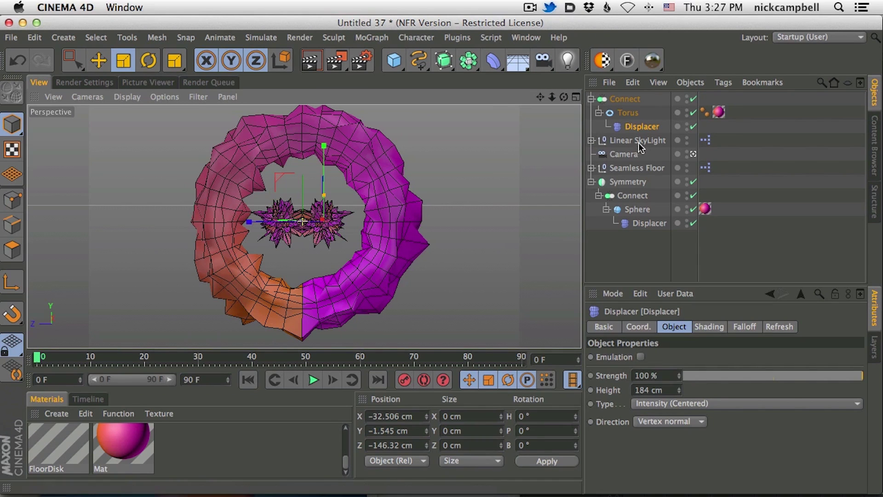
Set the torus to 79 ring segments, a 20 cm pipe radius and 85 pipe segments, and render the view
{"action": "left_click", "coordinate": [631, 108]}
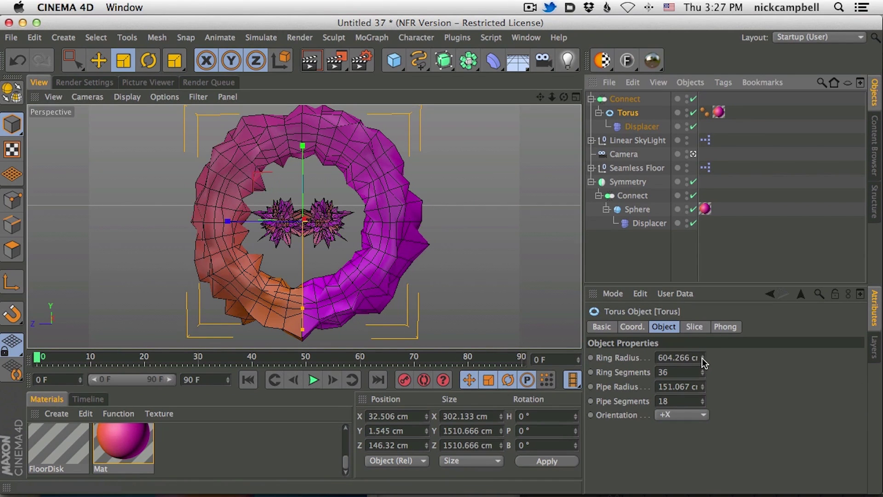
{"action": "left_click_drag", "start_coordinate": [702, 373], "coordinate": [711, 345]}
{"action": "left_click_drag", "start_coordinate": [705, 398], "coordinate": [673, 481]}
{"action": "middle_click_drag", "start_coordinate": [322, 248], "coordinate": [318, 250], "text": "alt"}
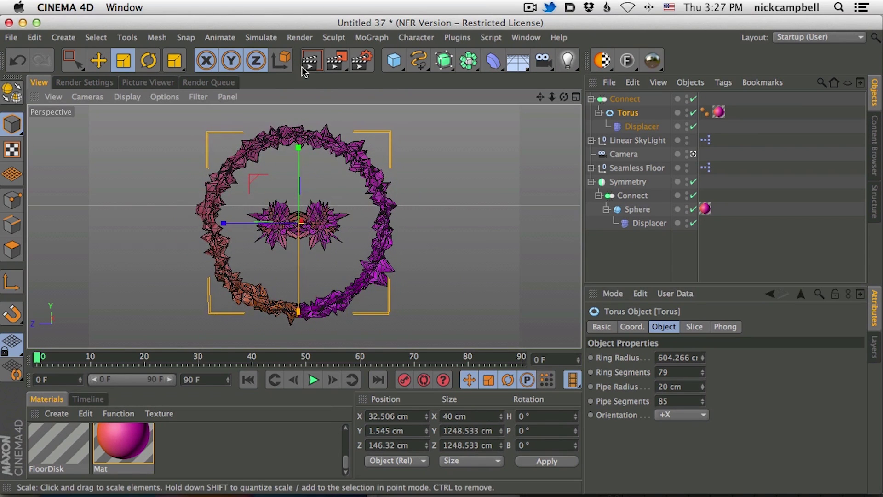
{"action": "left_click", "coordinate": [313, 67]}
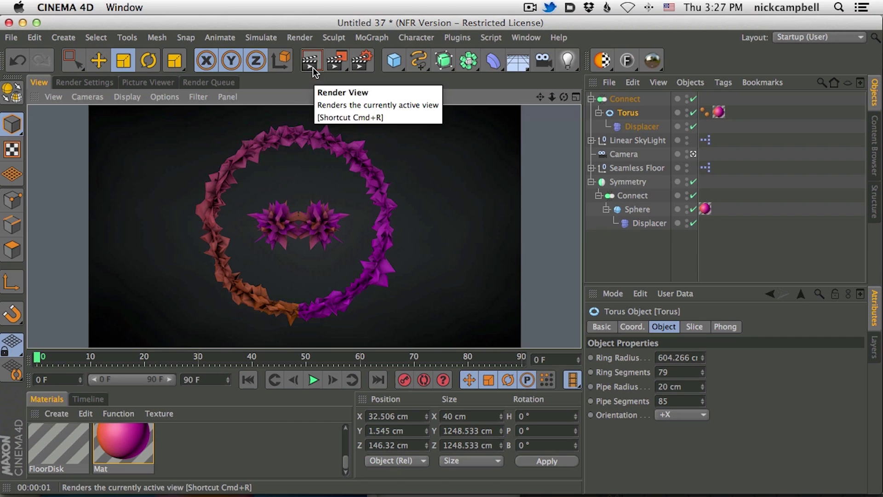
Delete the Linear SkyLight from the scene and render the view
{"action": "left_click", "coordinate": [635, 139]}
{"action": "key", "text": "Delete"}
{"action": "left_click", "coordinate": [304, 63]}
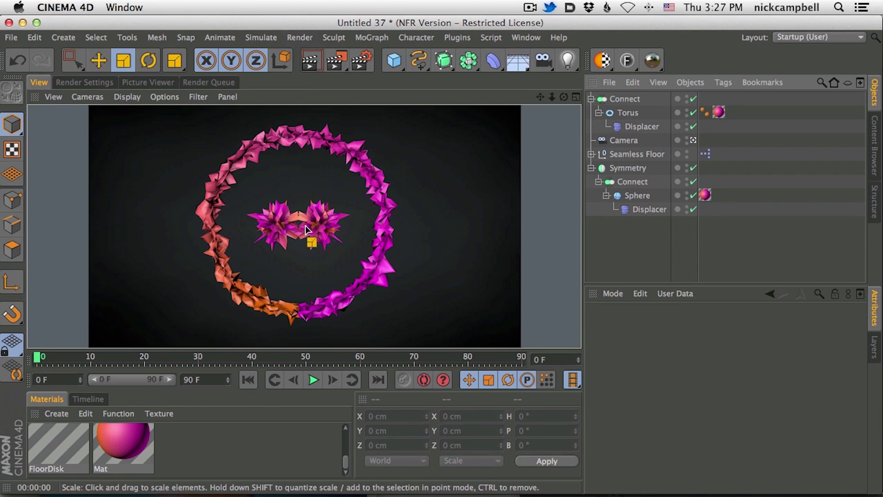
{"action": "scroll", "coordinate": [313, 227], "scroll_direction": "up", "scroll_amount": 3}
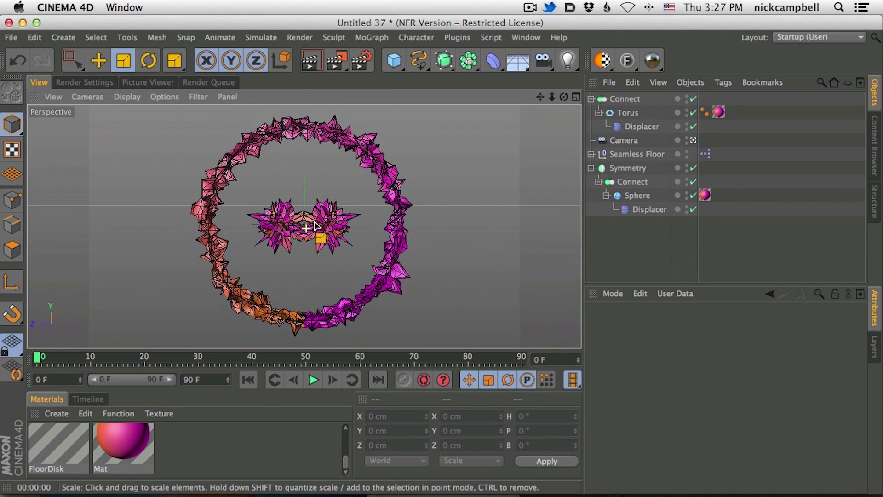